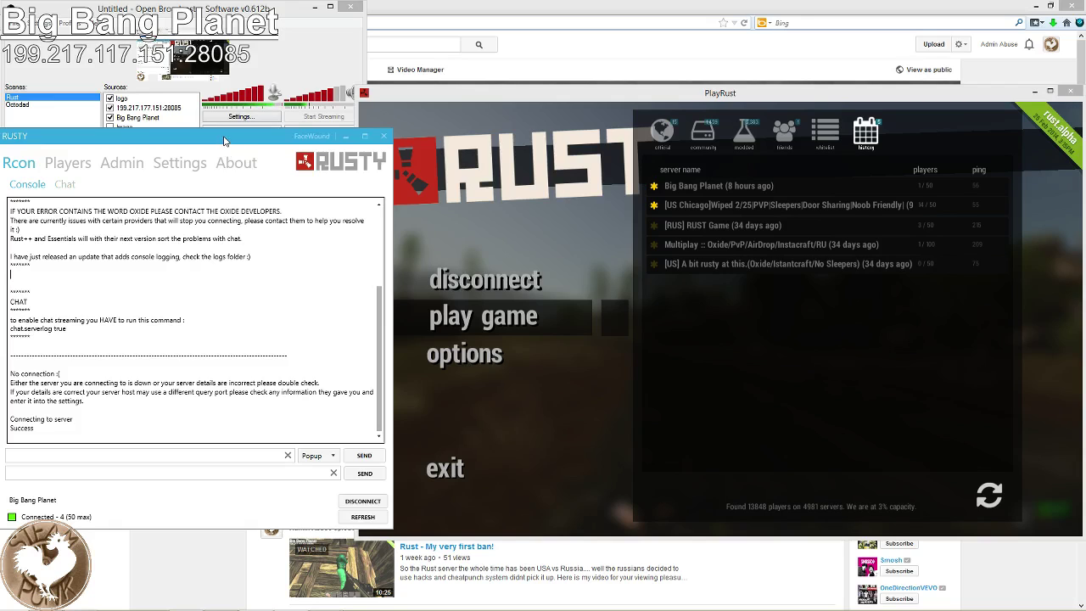
Open the RUSTY settings, choose the Dark theme and save it
drag(223, 137, 225, 136)
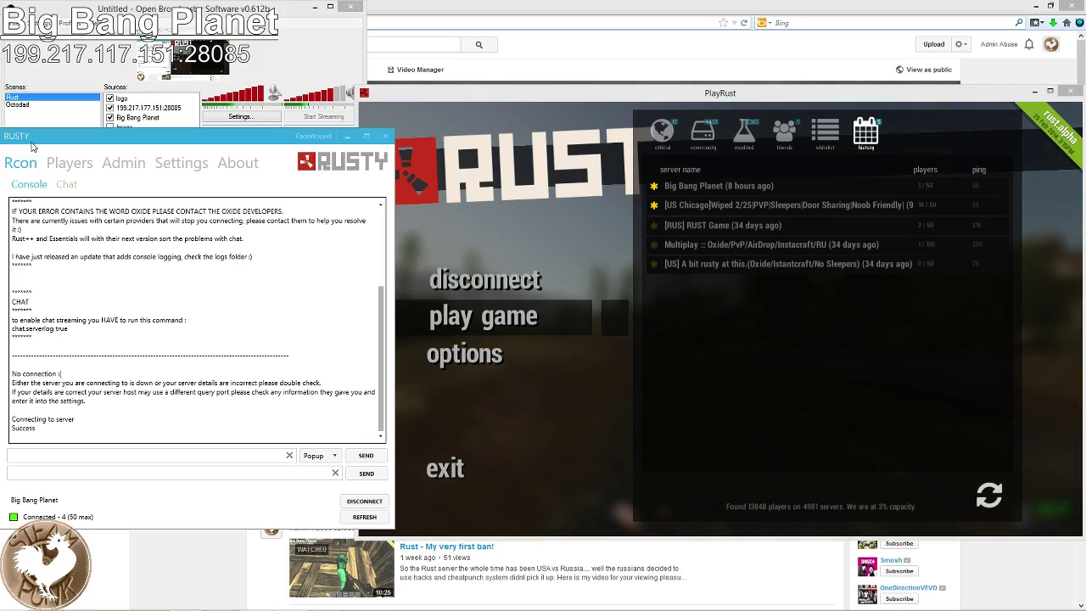
click(117, 271)
click(188, 167)
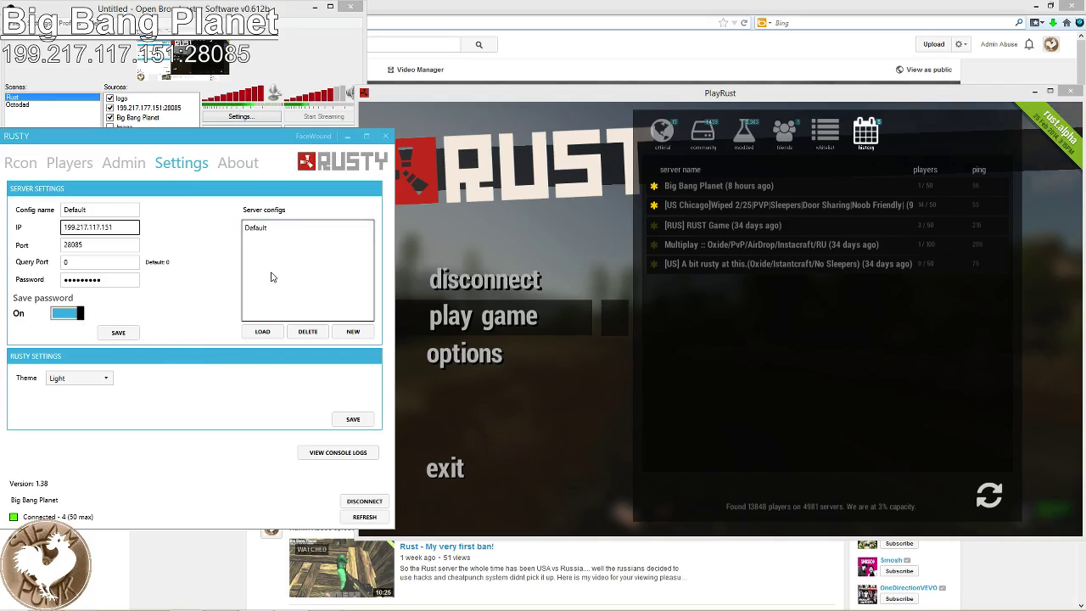
click(81, 378)
click(75, 397)
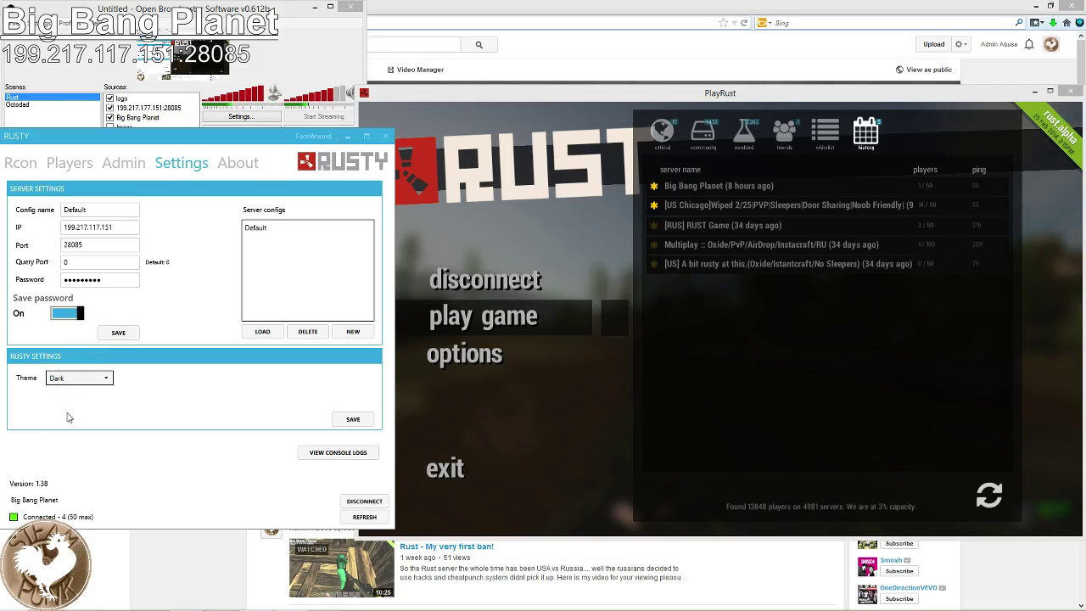
click(80, 379)
click(77, 414)
click(80, 378)
click(84, 397)
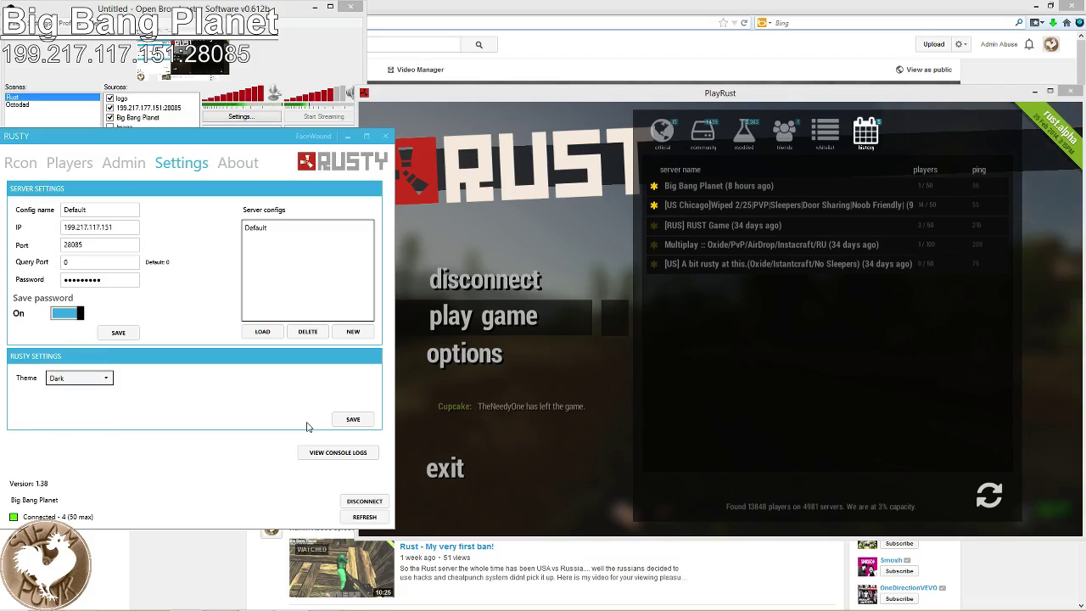
click(351, 421)
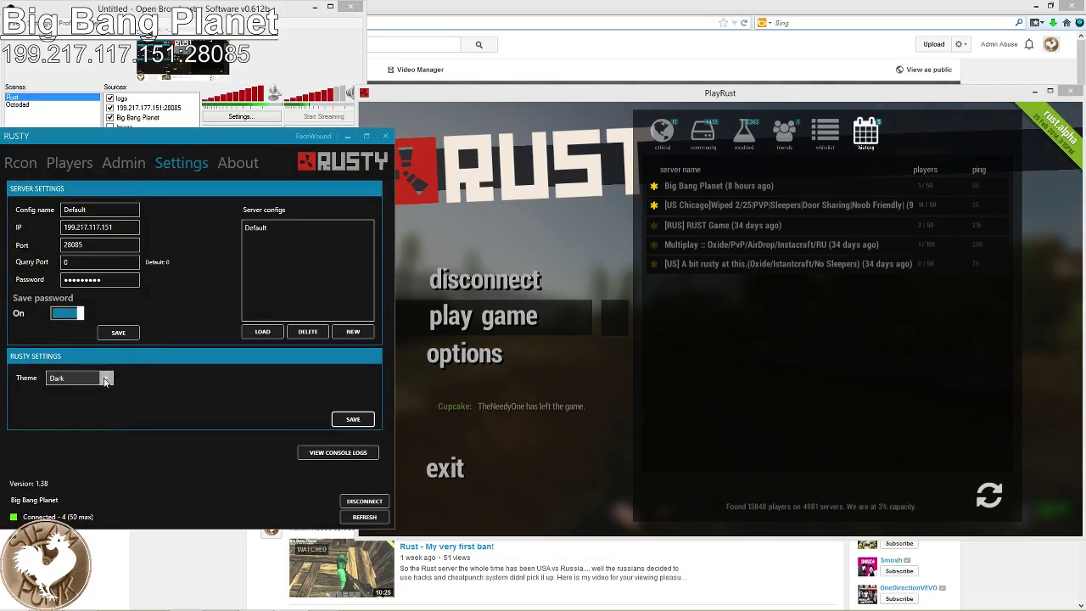
Set the theme back to Light and save the RUSTY settings
click(106, 381)
click(78, 413)
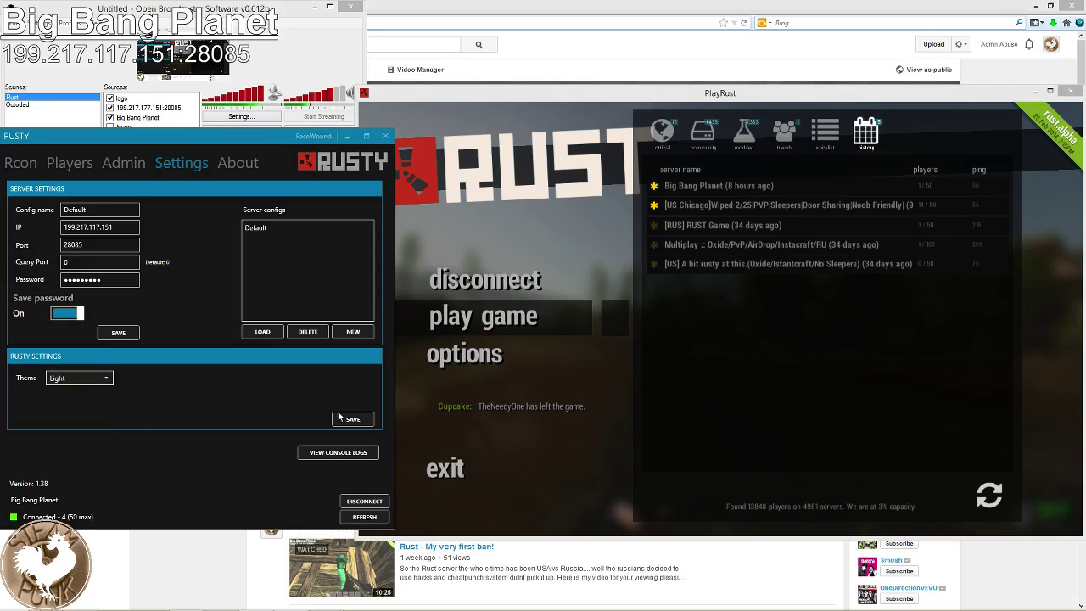
click(340, 418)
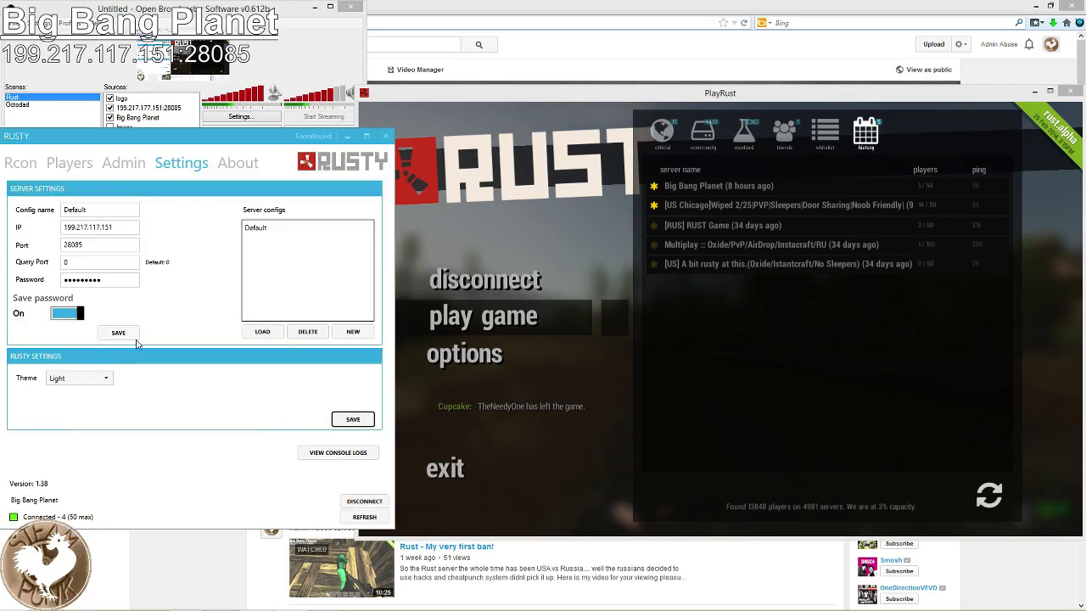
Examine the Rcon console, its message type choices and command entry, and the chat log
click(19, 163)
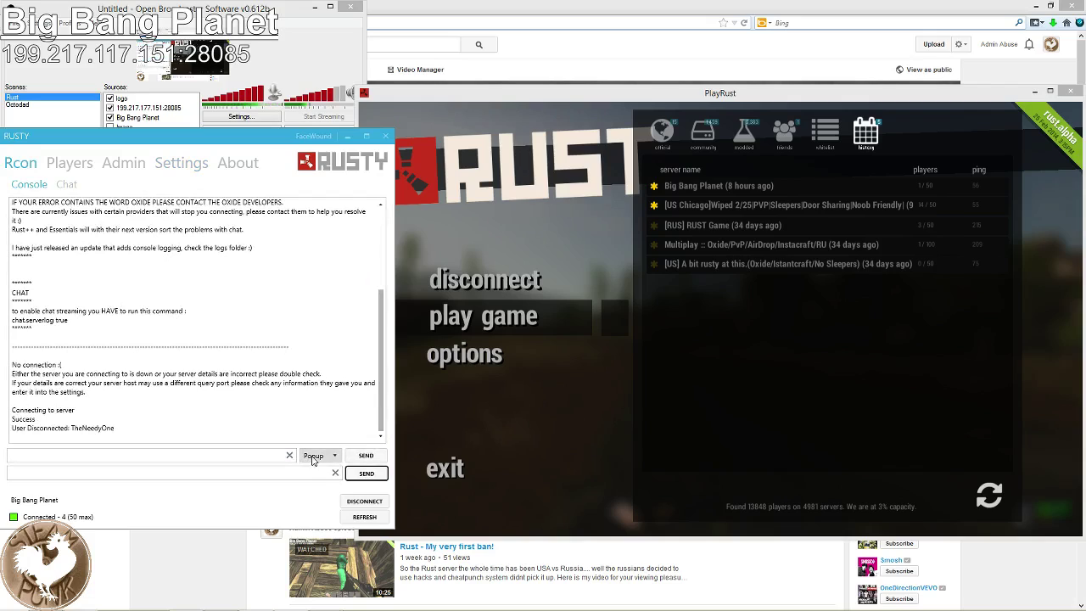
click(316, 459)
click(232, 500)
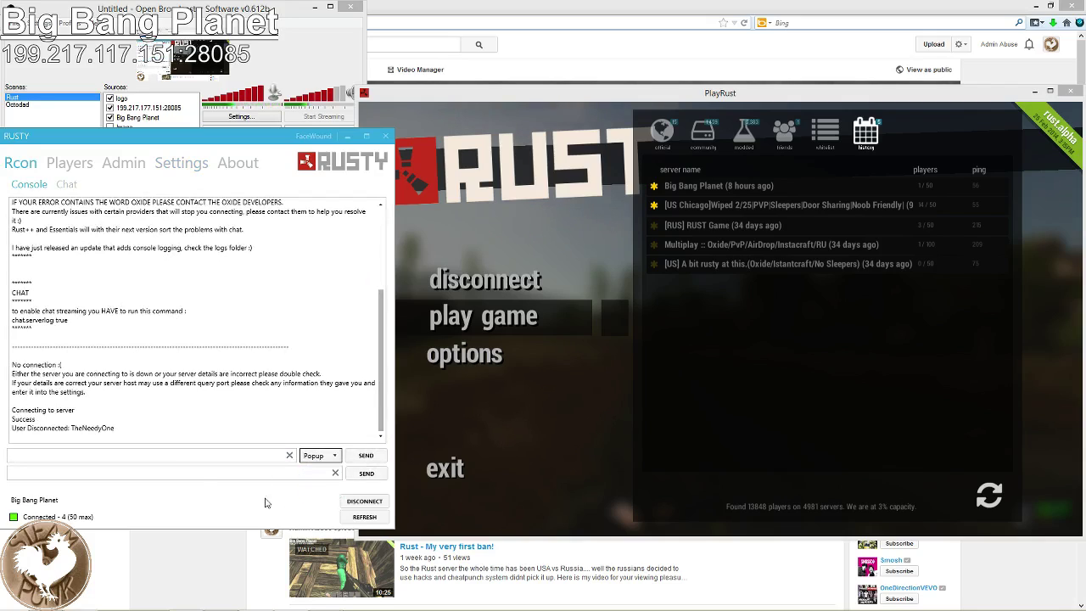
click(230, 475)
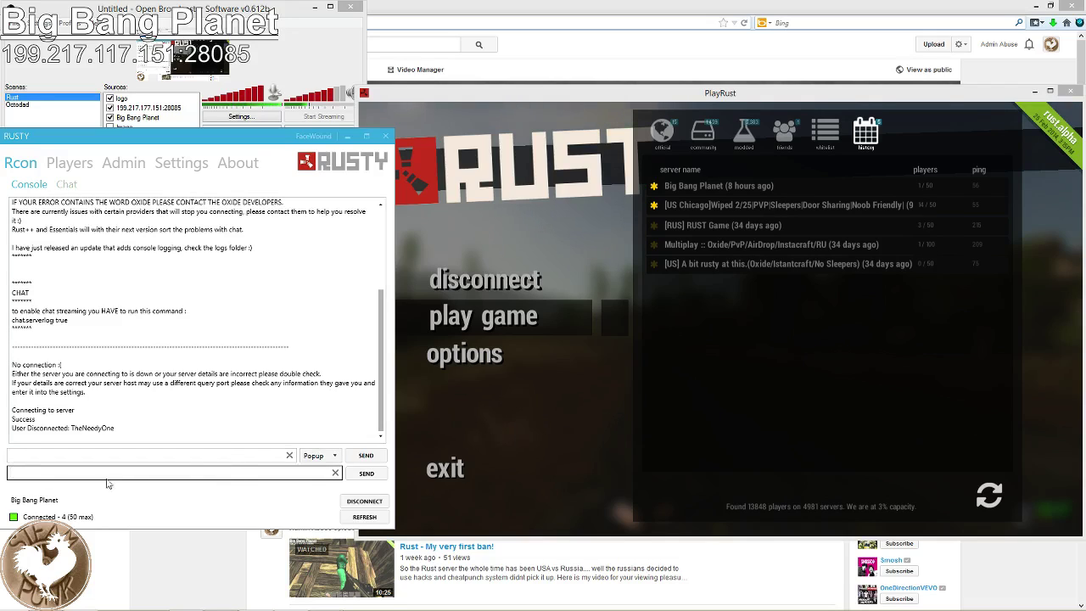
click(67, 182)
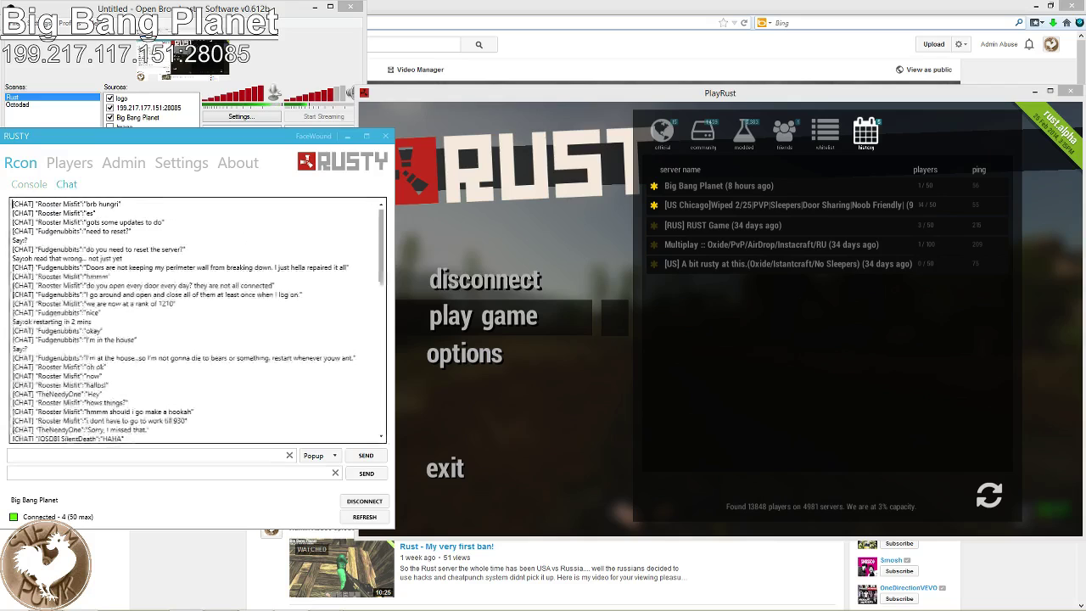
click(29, 184)
Show the player list and the PlayRust inventory, and give the third listed player 1 Explosive Charge
click(71, 164)
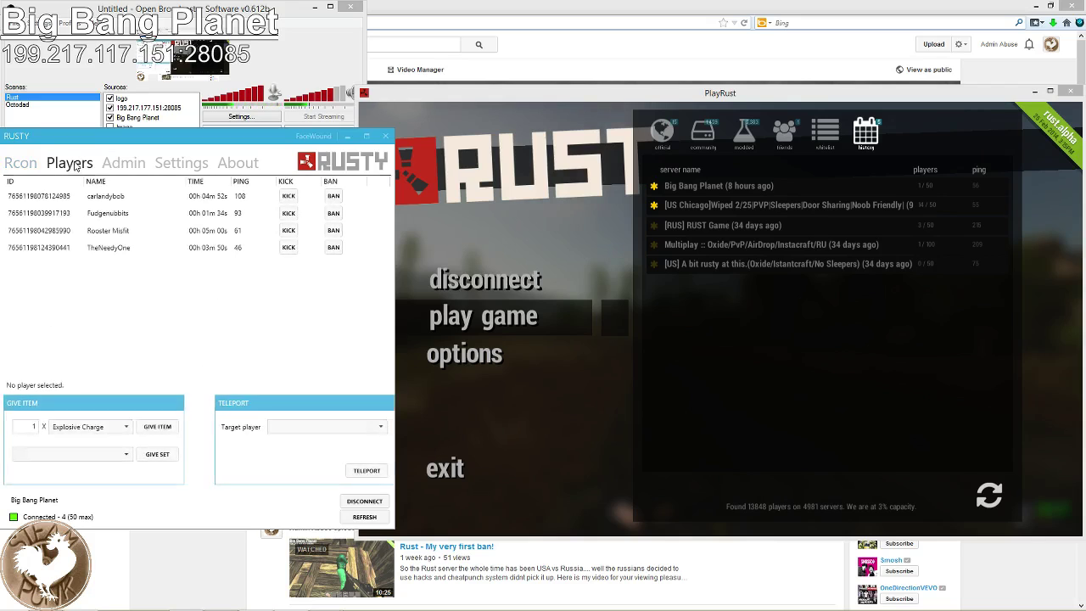
click(556, 419)
key(Escape)
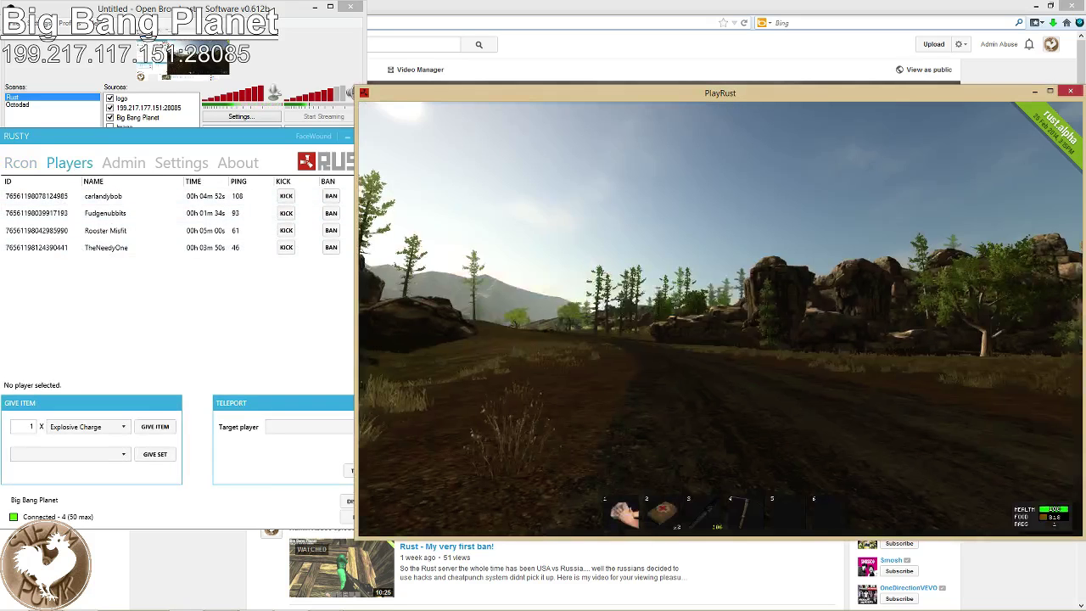
key(Tab)
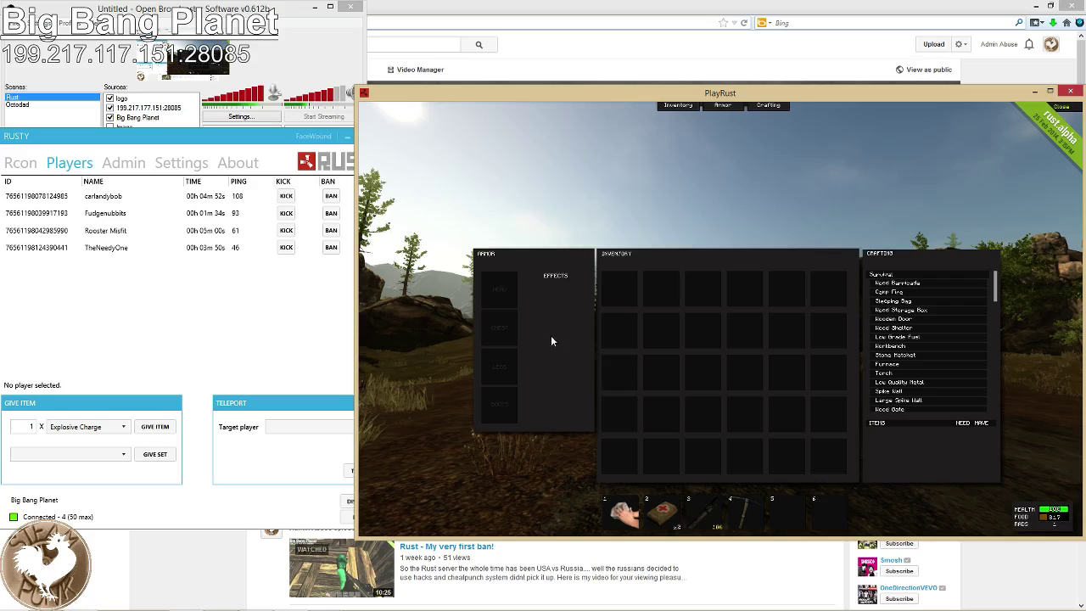
click(101, 235)
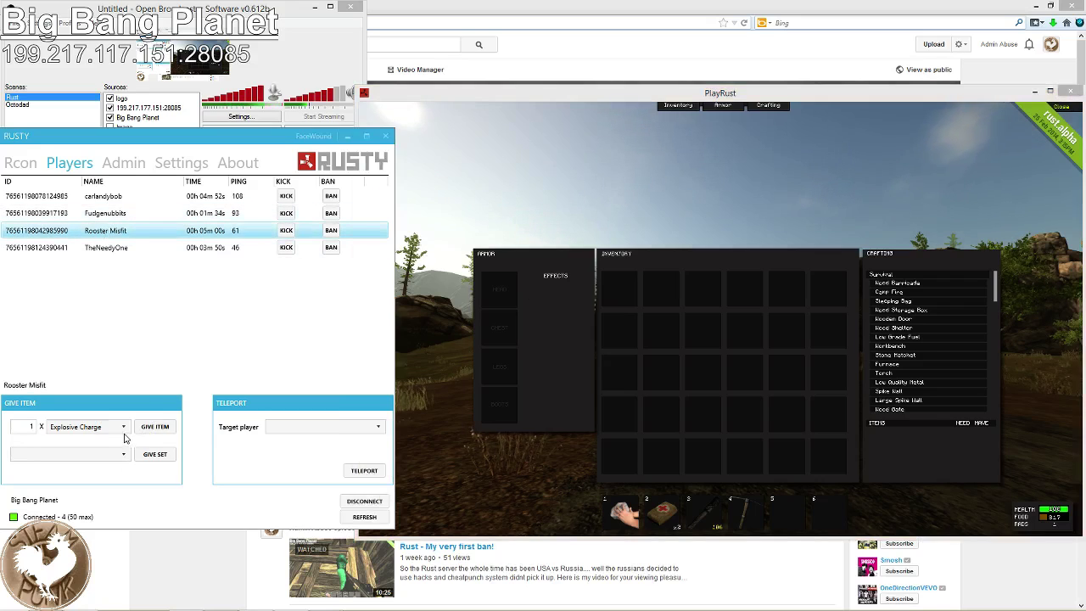
click(154, 426)
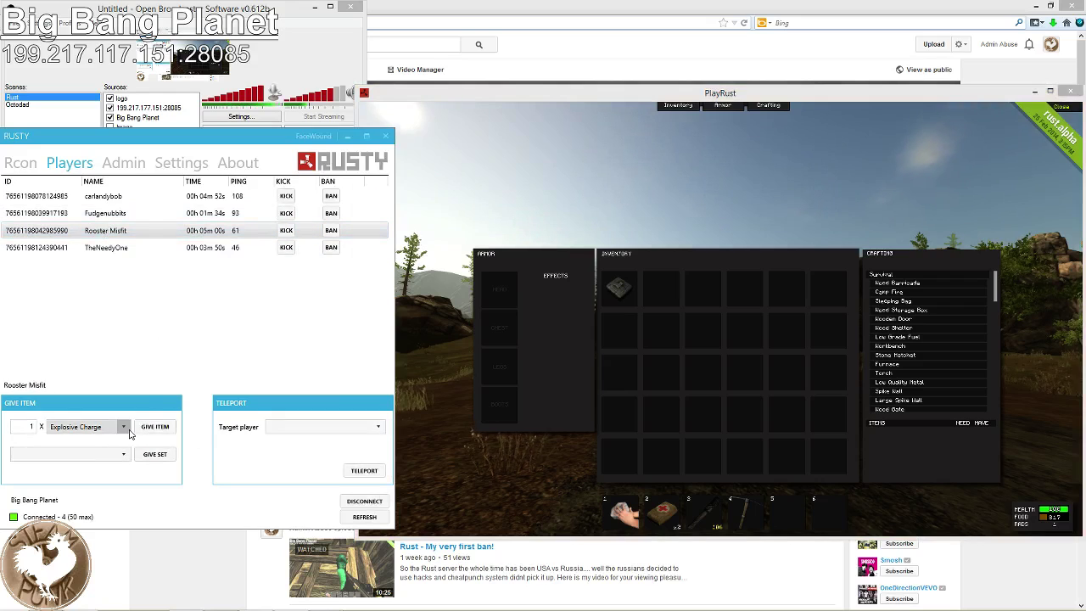
Browse the list of items that can be given to a player, leaving the chosen item as it is
click(123, 426)
scroll(119, 391, up, 3)
scroll(118, 409, down, 10)
scroll(118, 409, down, 20)
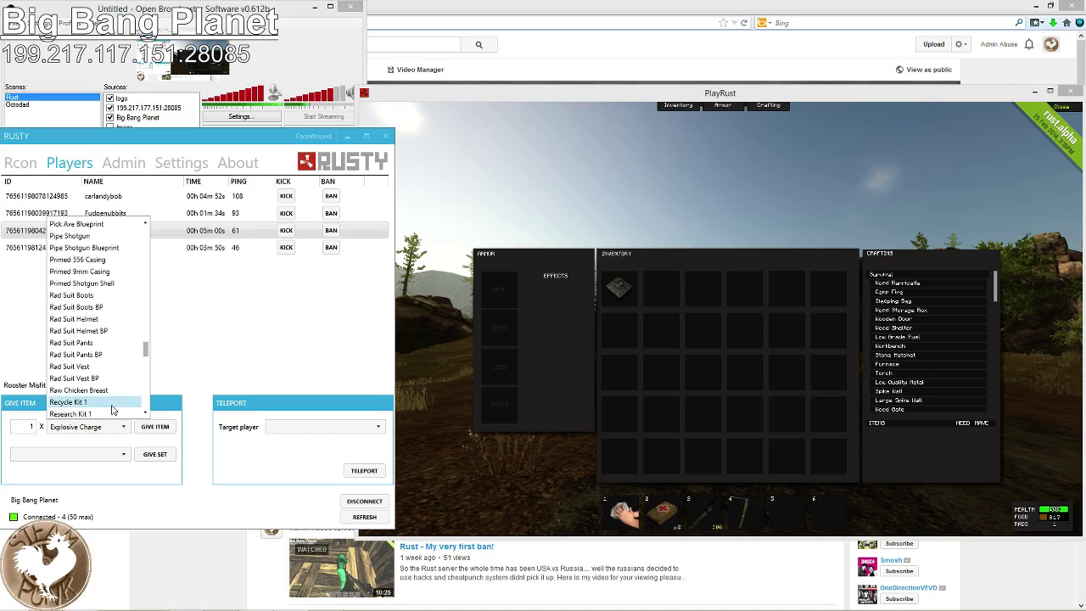
scroll(112, 410, down, 4)
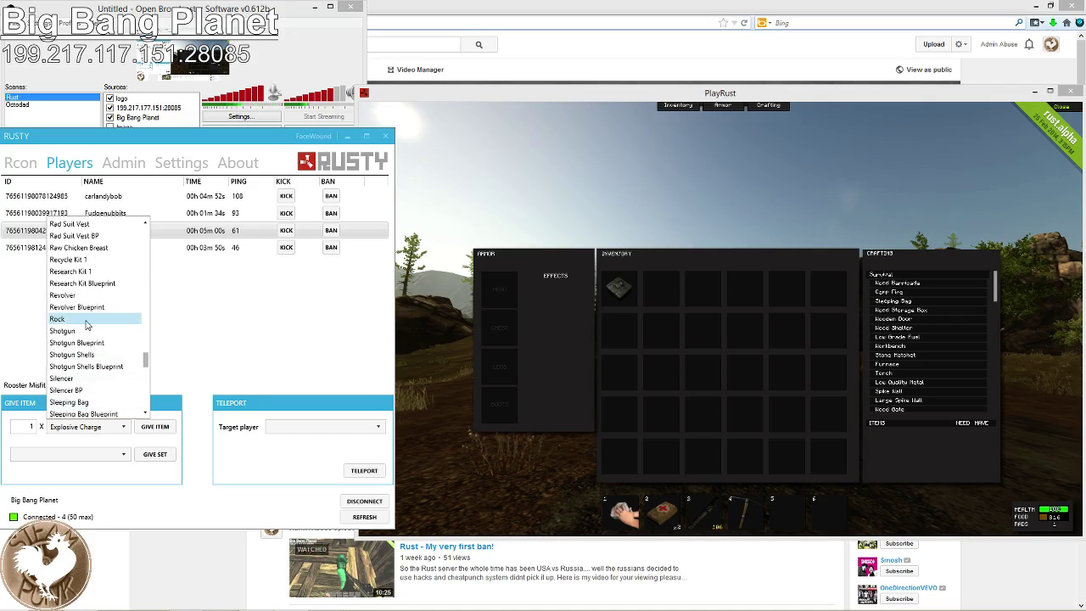
scroll(84, 325, up, 1)
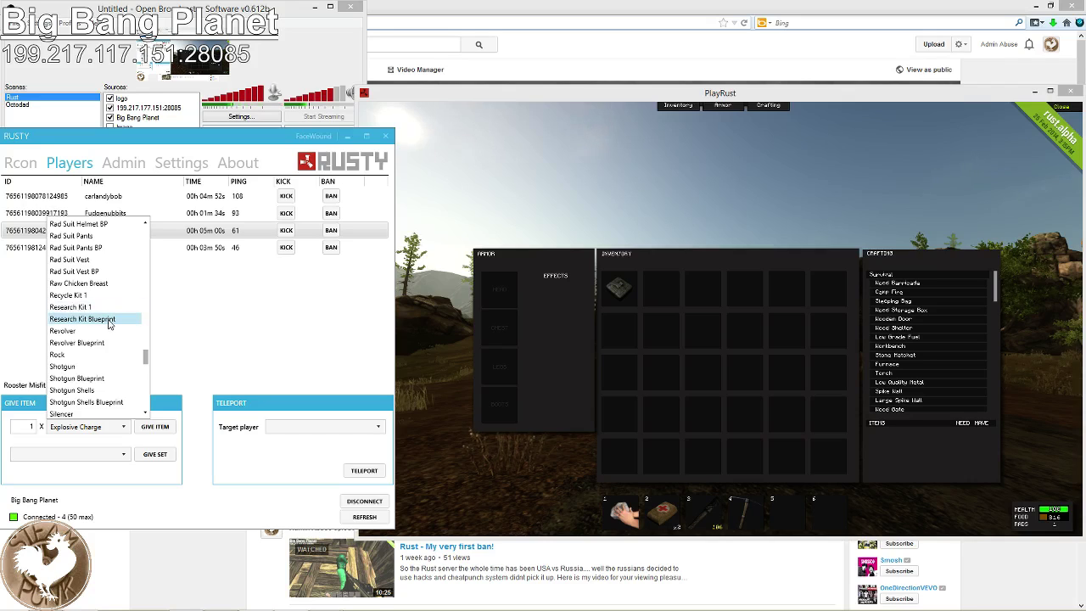
click(268, 333)
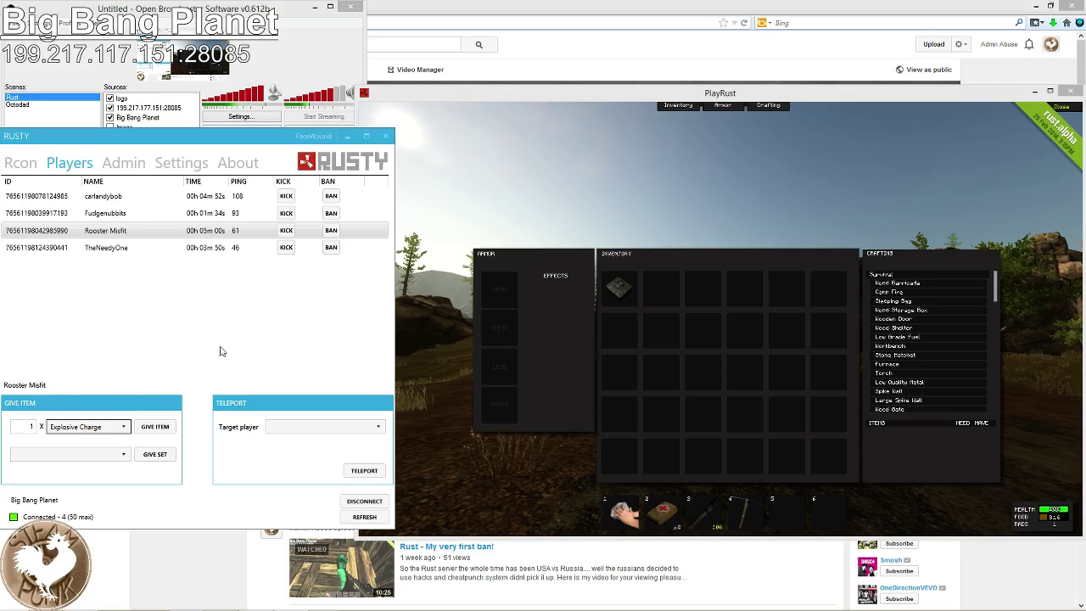
Give the selected player 100 Bandage items
click(126, 431)
scroll(106, 331, up, 12)
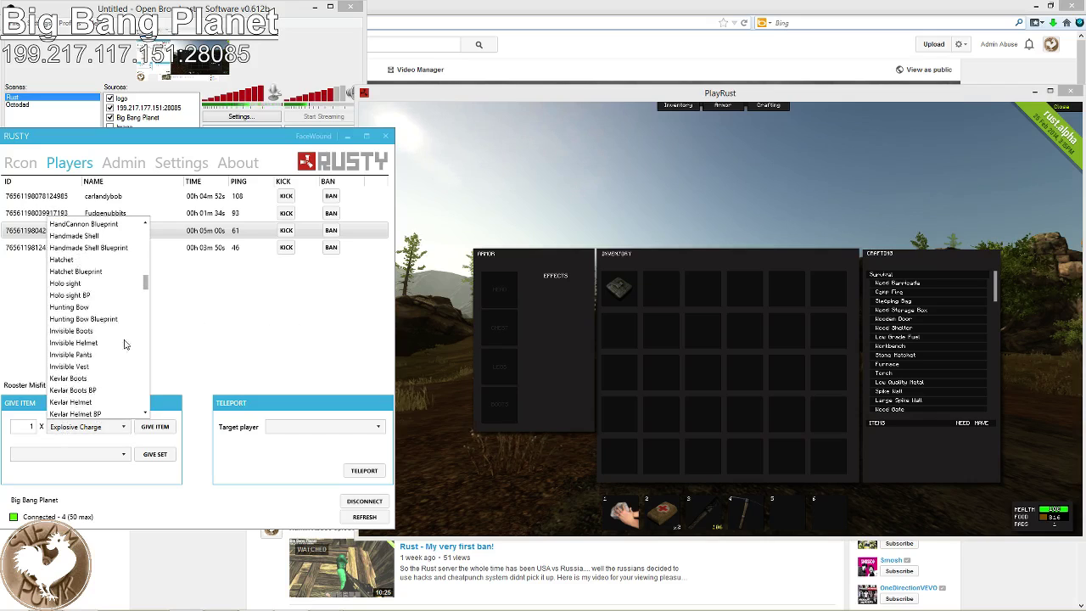
scroll(102, 331, up, 5)
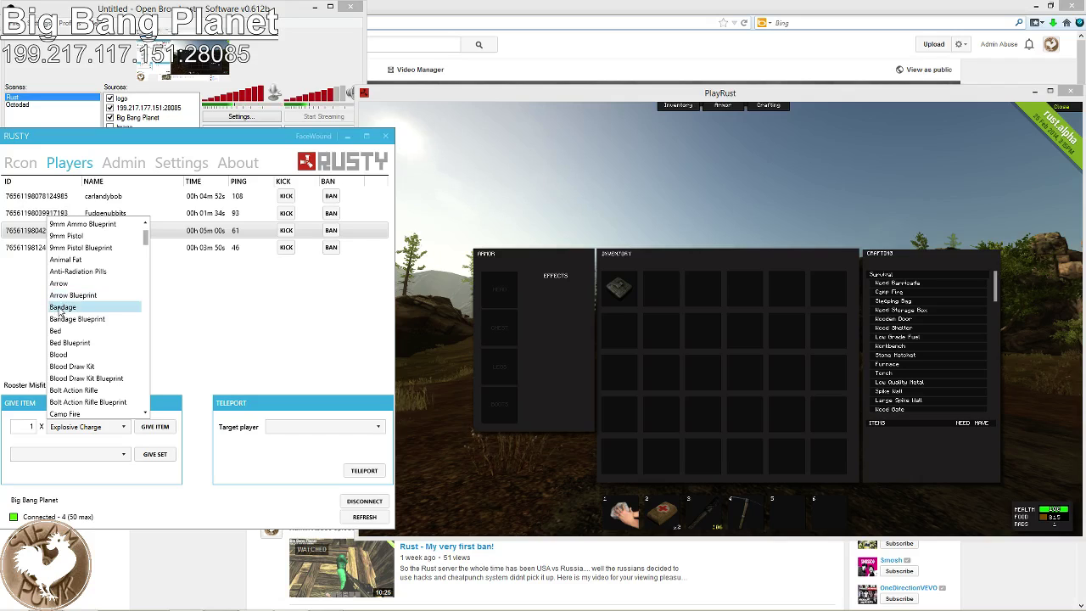
click(63, 307)
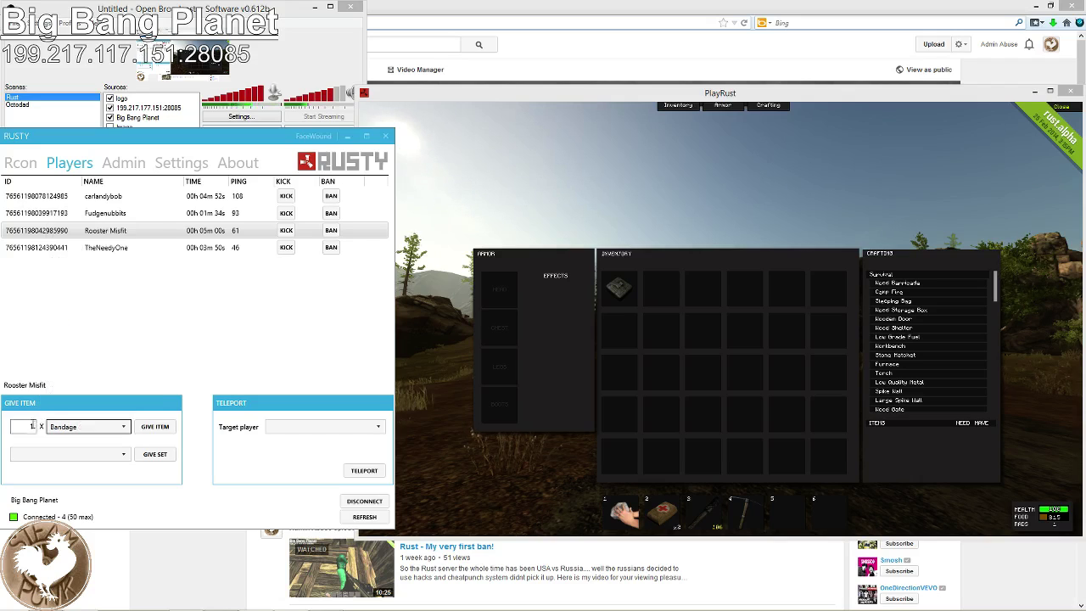
click(30, 427)
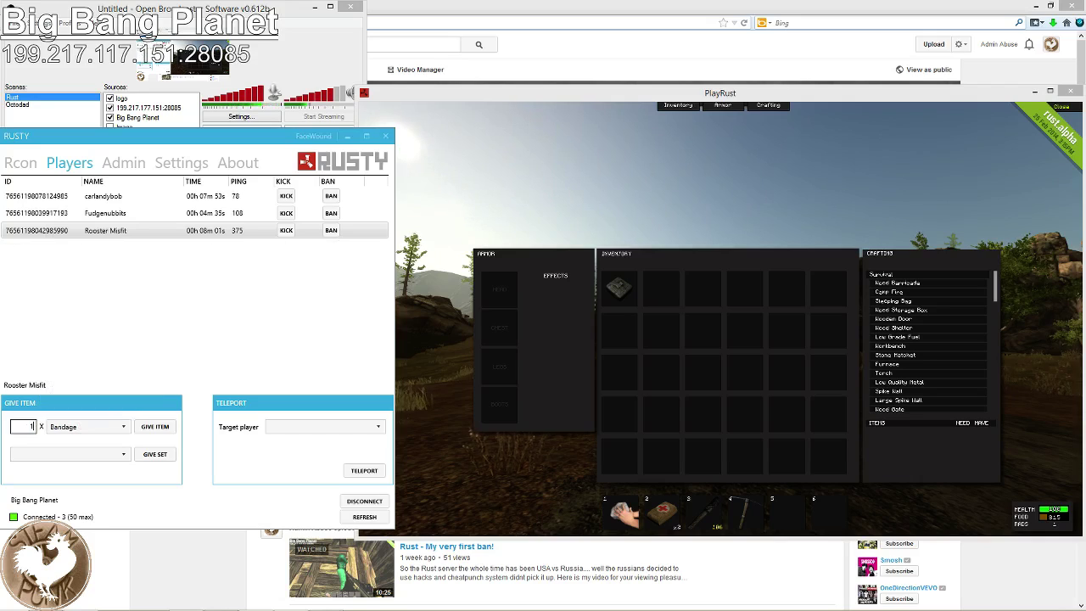
click(154, 427)
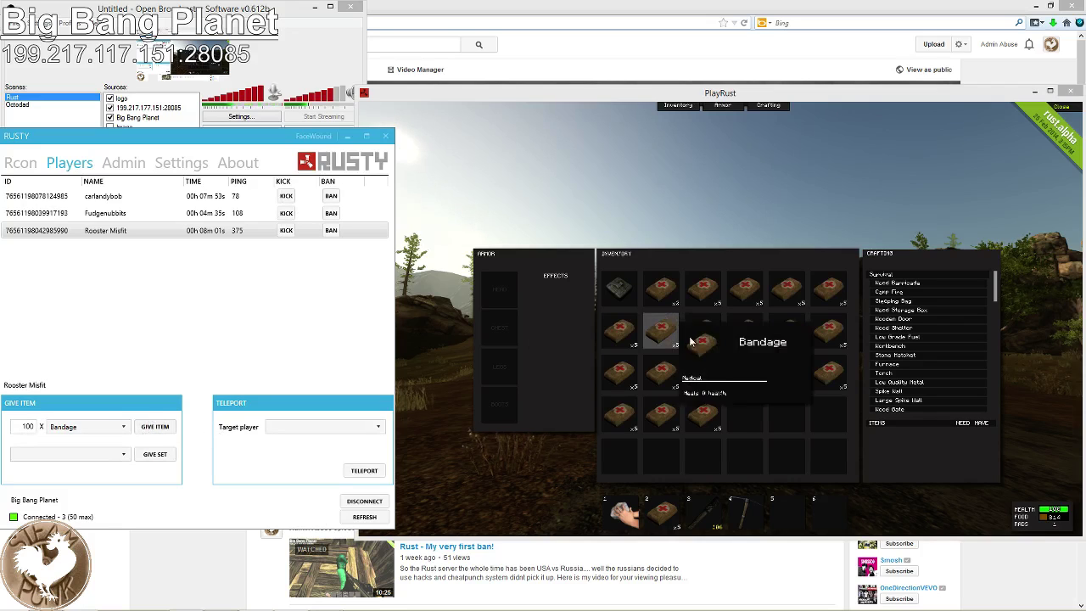
View the item sets that can be given to the player without choosing one
click(93, 453)
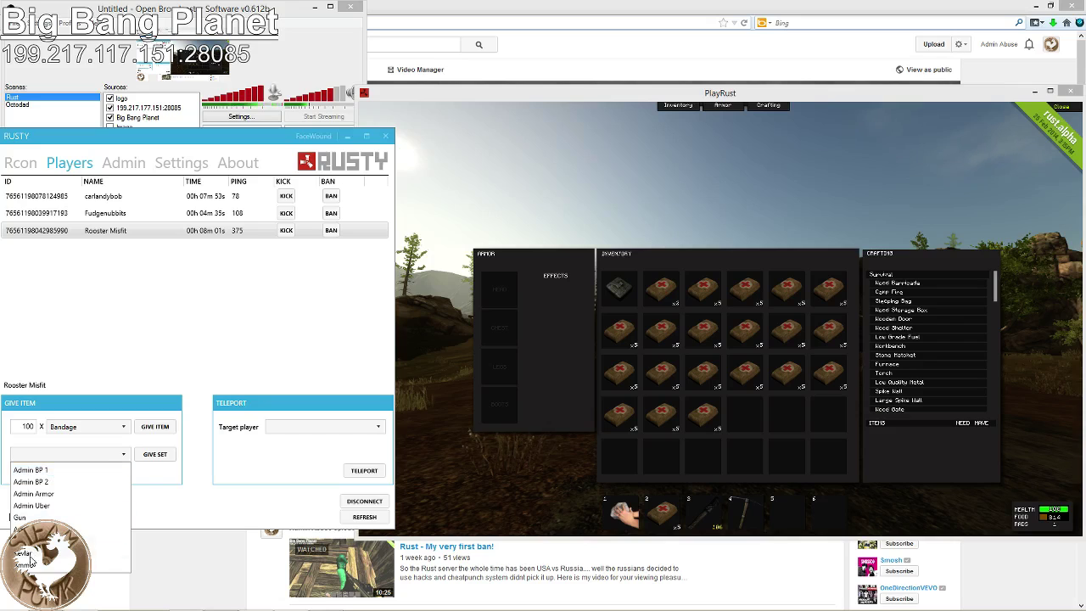
click(144, 370)
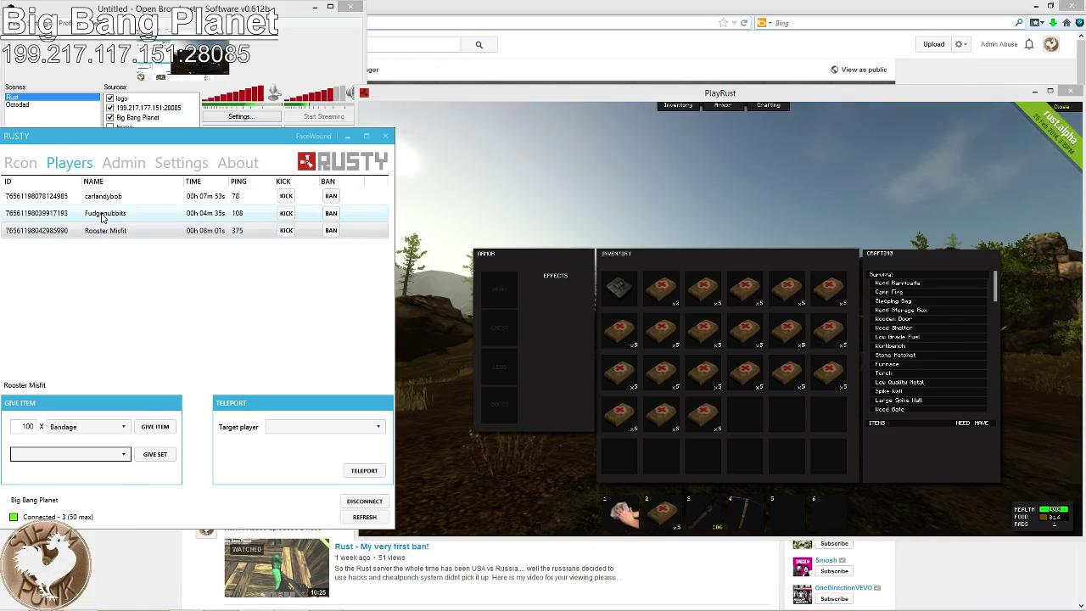
Teleport the selected player to the first player in the list
click(298, 428)
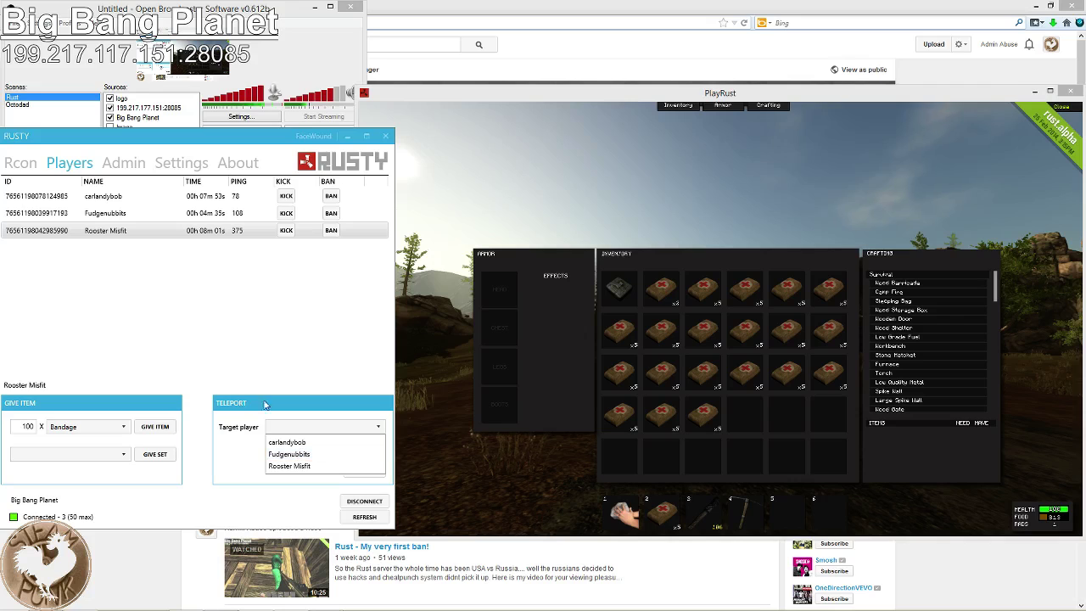
click(293, 442)
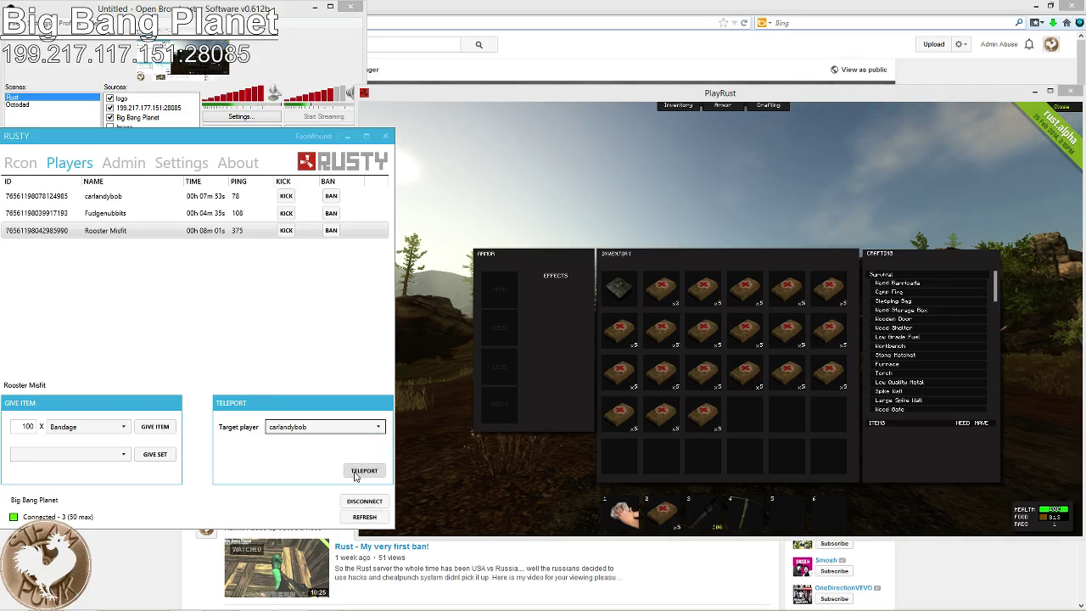
click(356, 473)
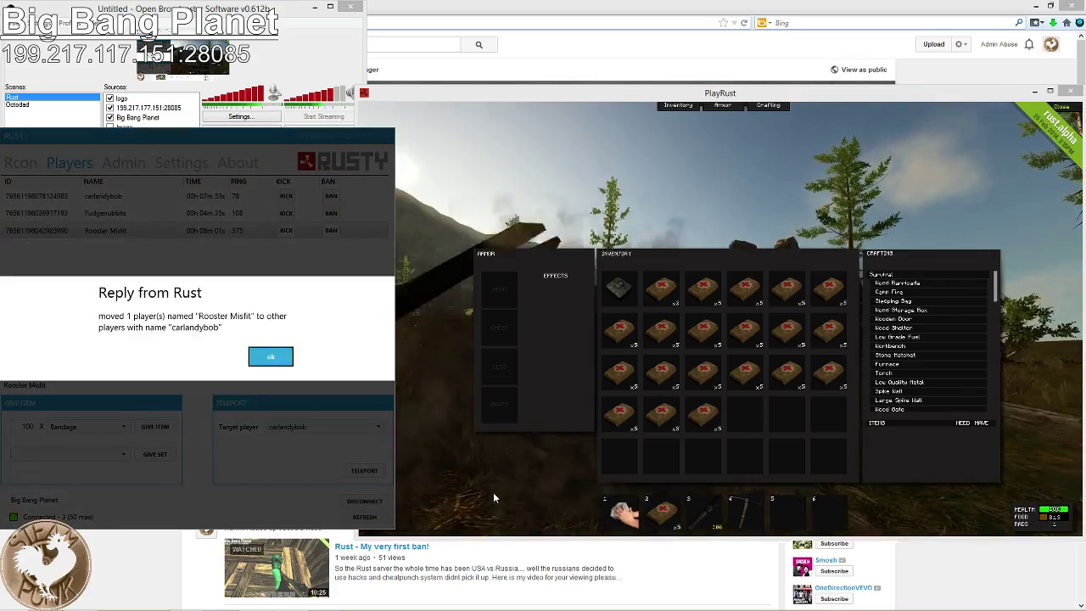
Look around the teleport destination in PlayRust, reopen the inventory, and dismiss the server reply in RUSTY
click(483, 526)
key(Tab)
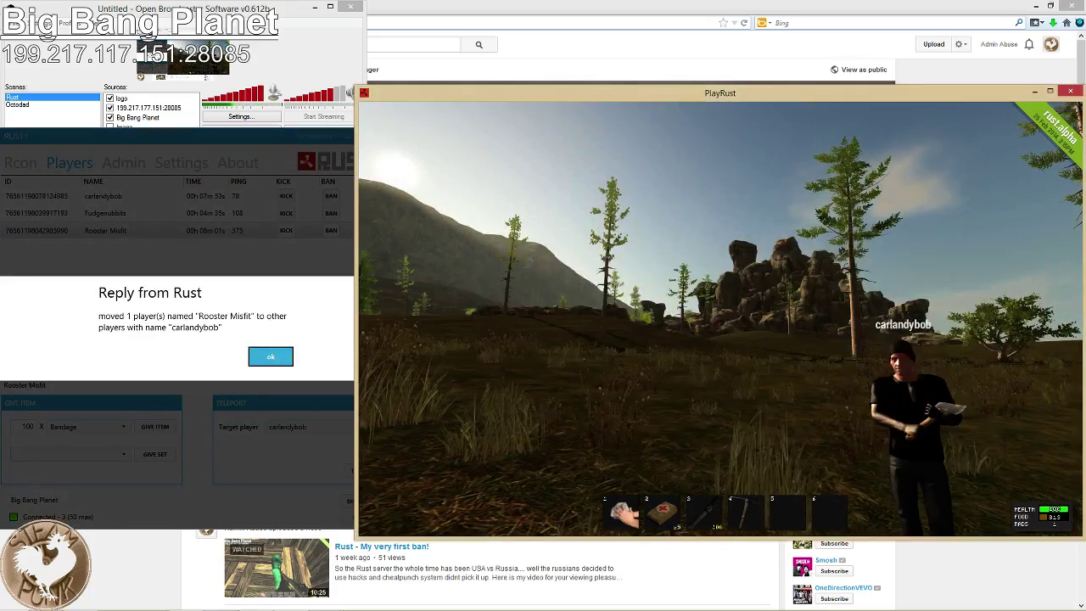
key(w)
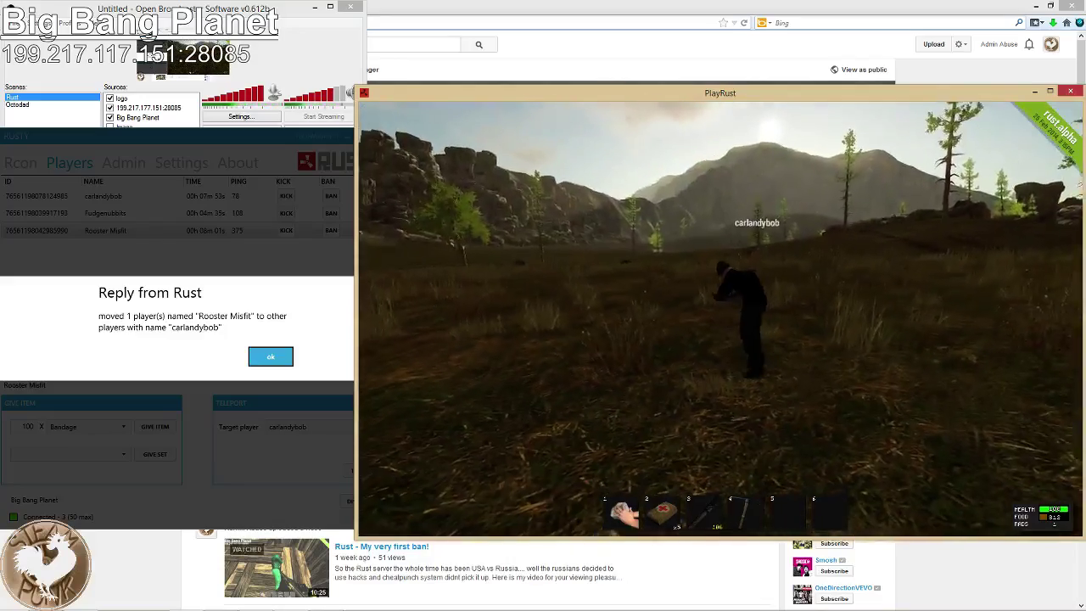
key(Tab)
key(Tab)
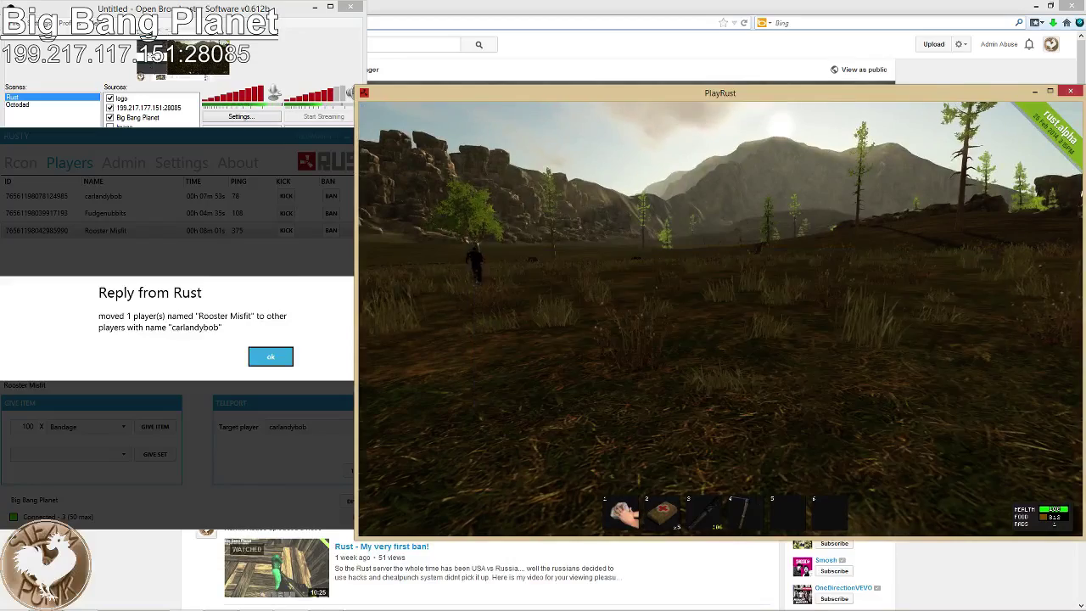
key(Tab)
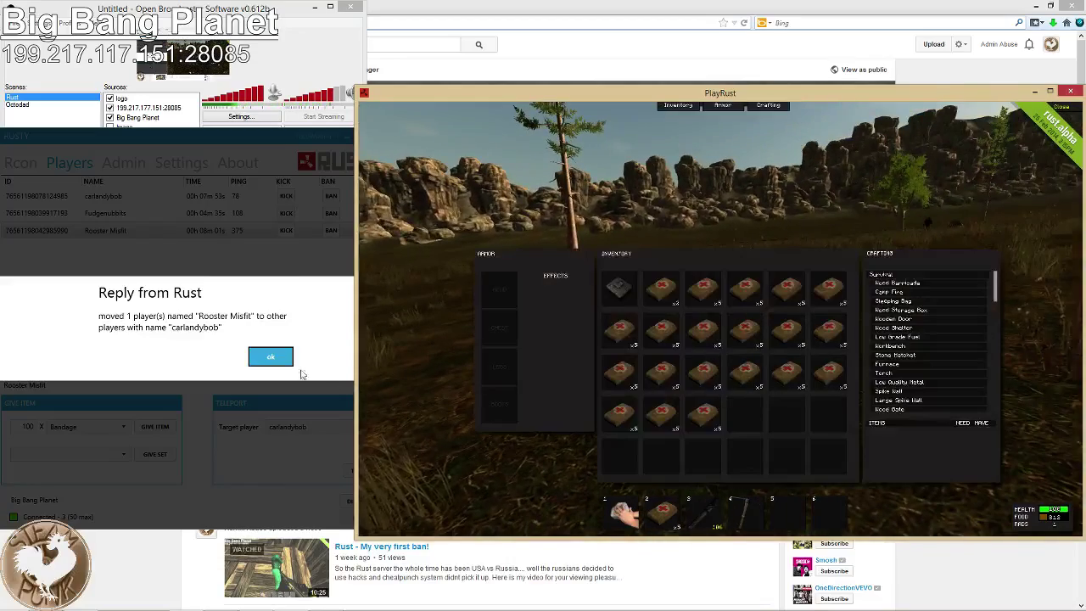
click(273, 356)
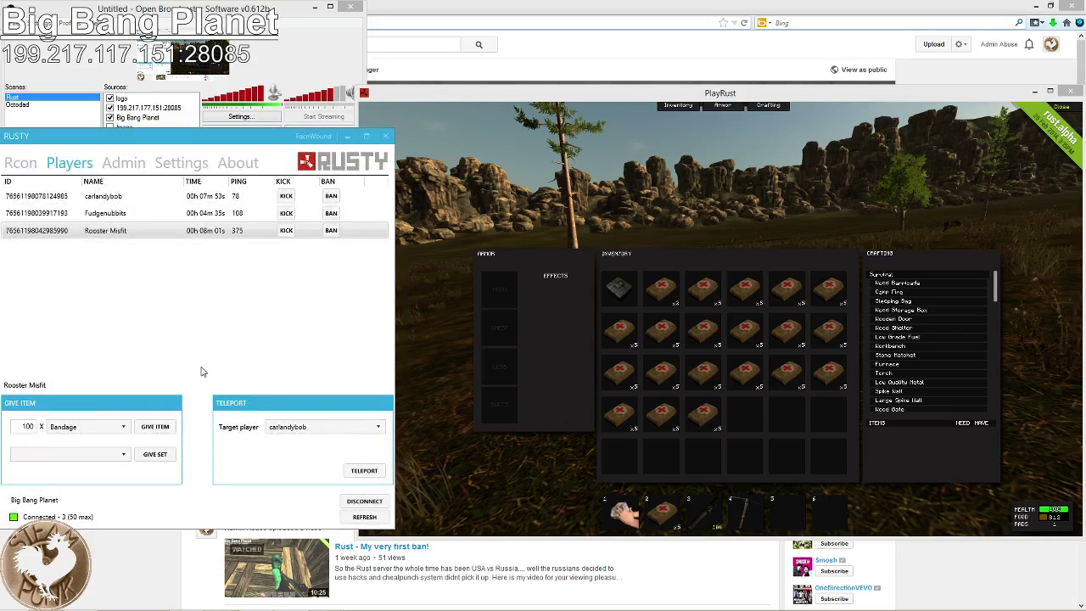
Open the admin commands and set the server time to 24, followed by about 12.14
click(123, 162)
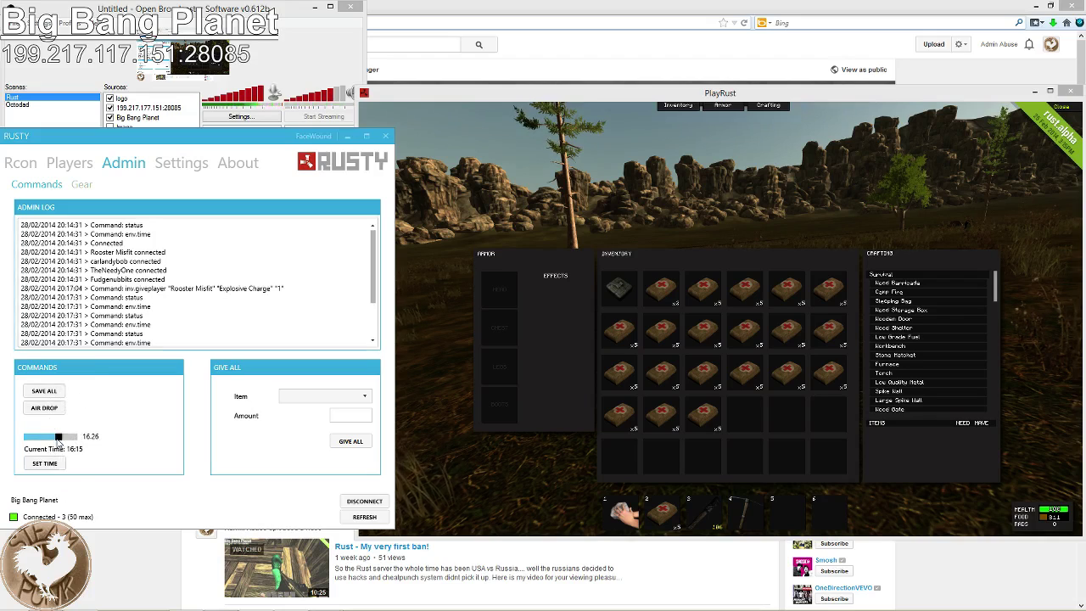
drag(58, 438, 75, 437)
click(44, 463)
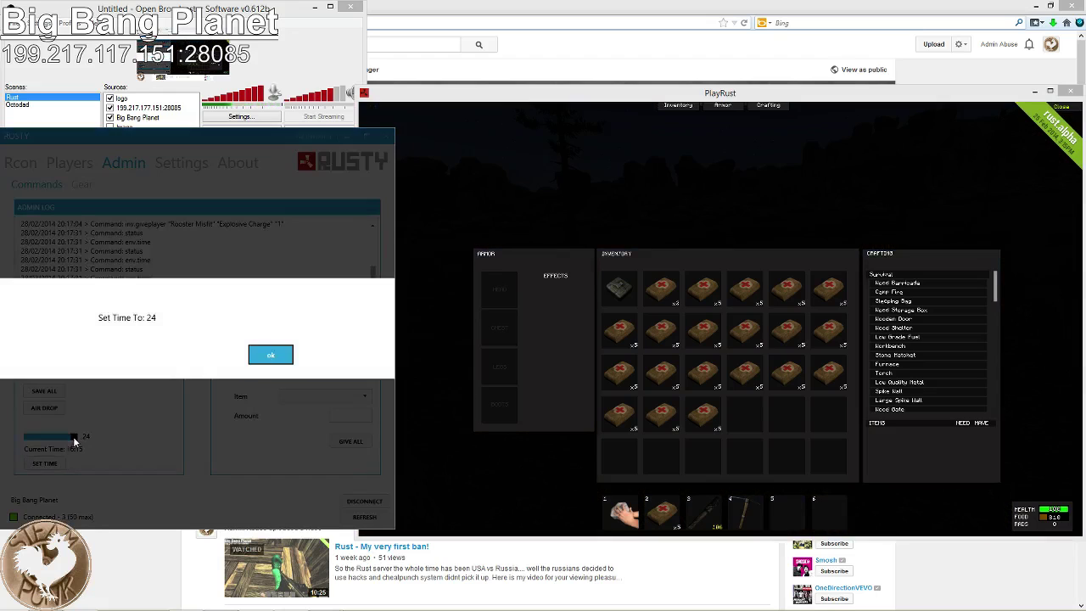
key(Return)
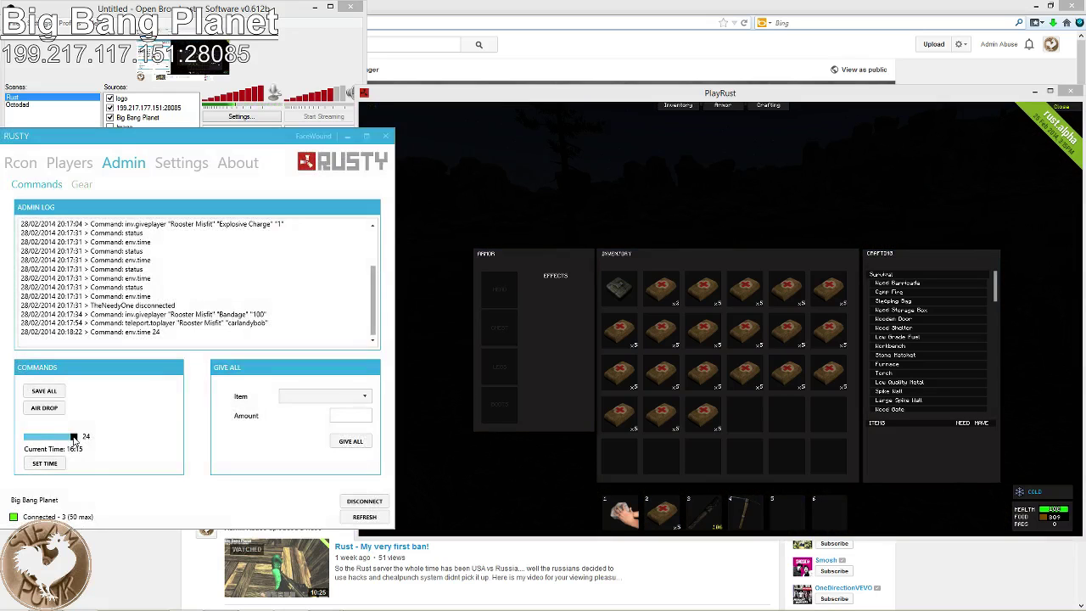
drag(75, 436, 50, 437)
click(48, 465)
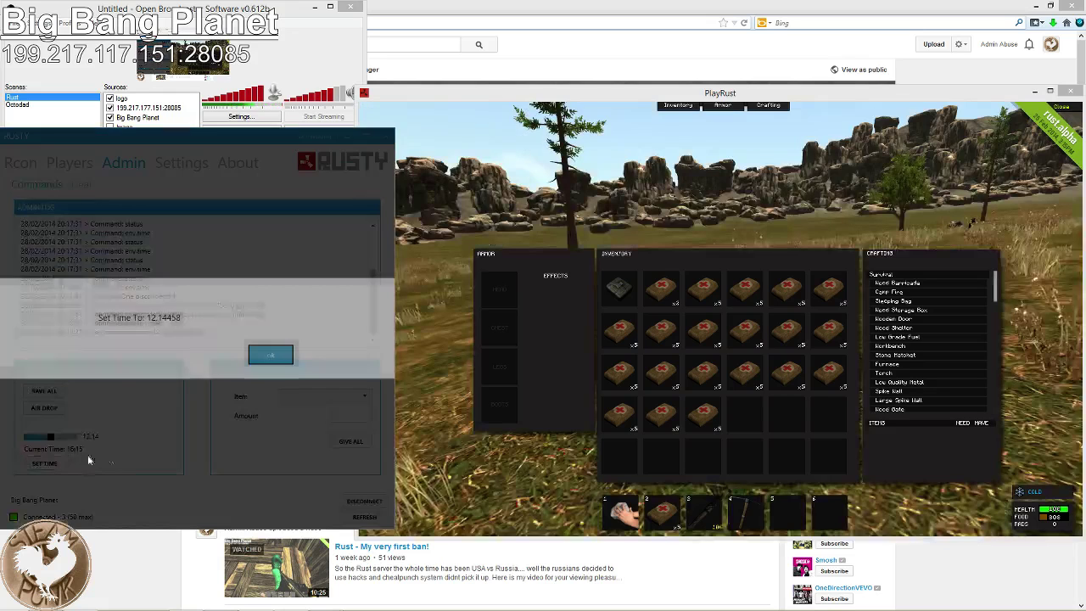
click(279, 359)
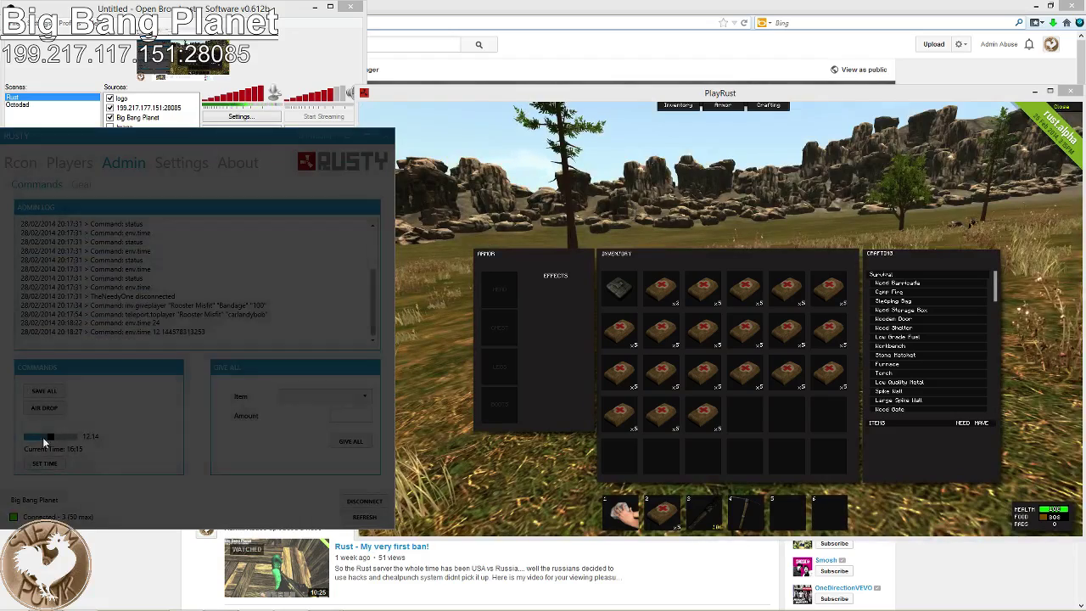
Set the server time to about 23.13 and return it to about 12.14
drag(50, 437, 73, 437)
click(53, 464)
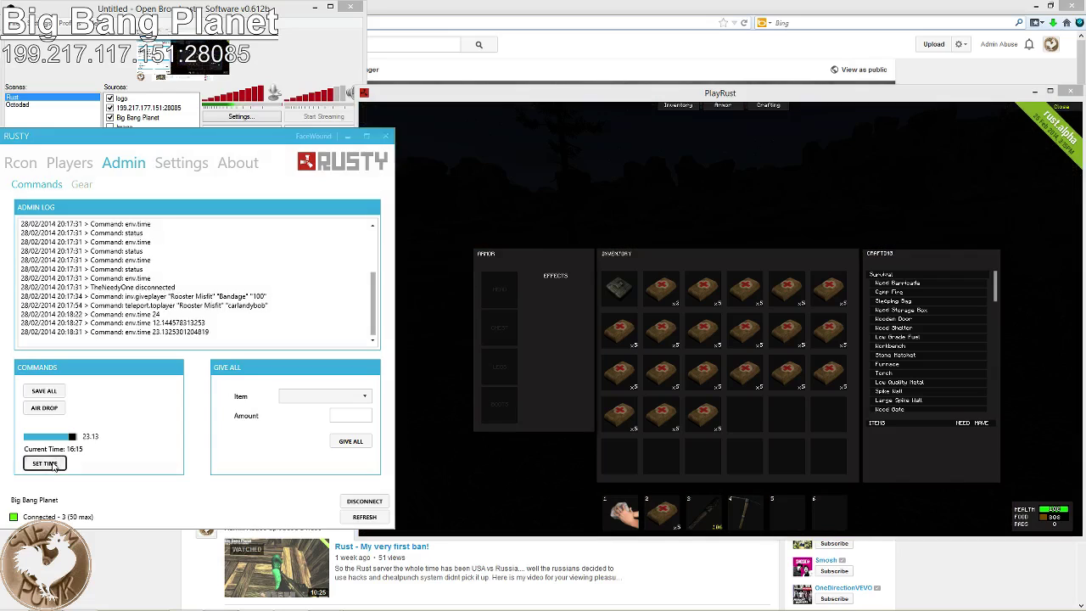
key(Return)
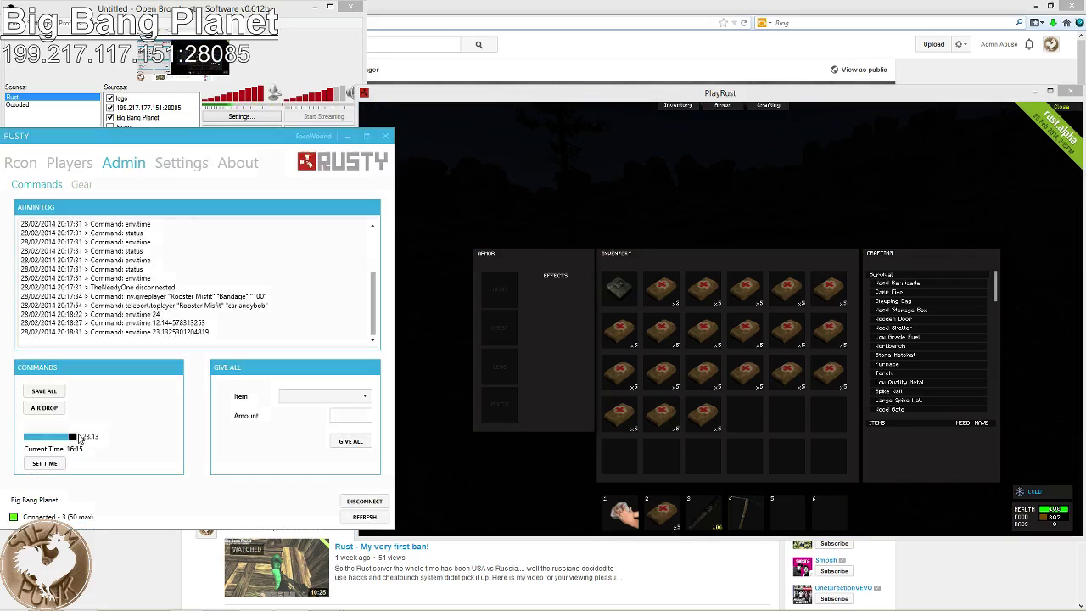
drag(73, 437, 51, 437)
click(45, 465)
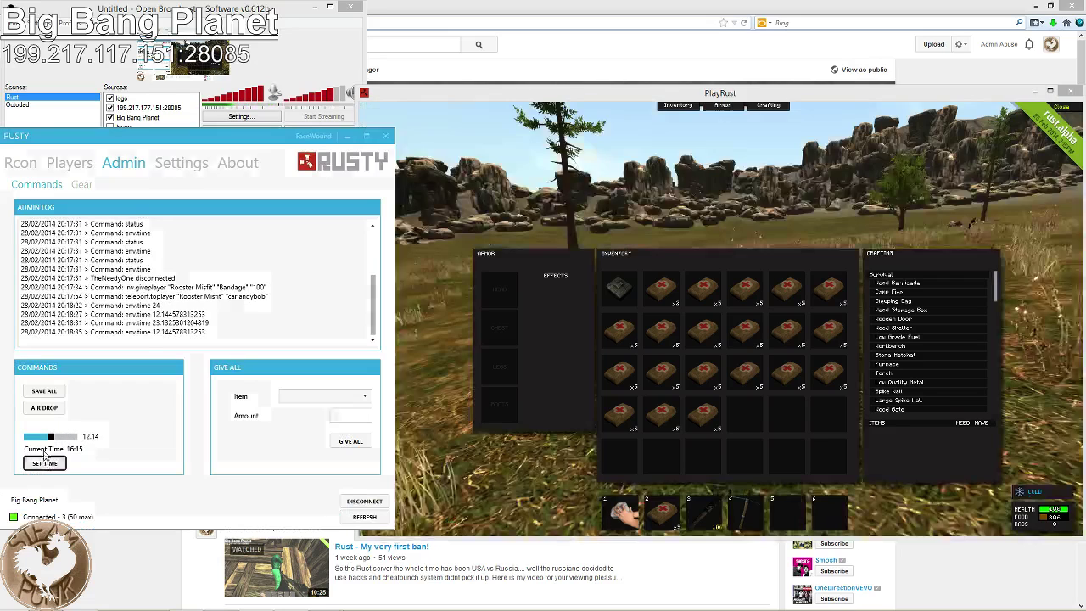
click(253, 357)
Set the server time to 0 and bring it back to daytime at about 10.99
drag(51, 437, 26, 437)
click(42, 465)
click(270, 359)
drag(27, 437, 48, 437)
click(44, 463)
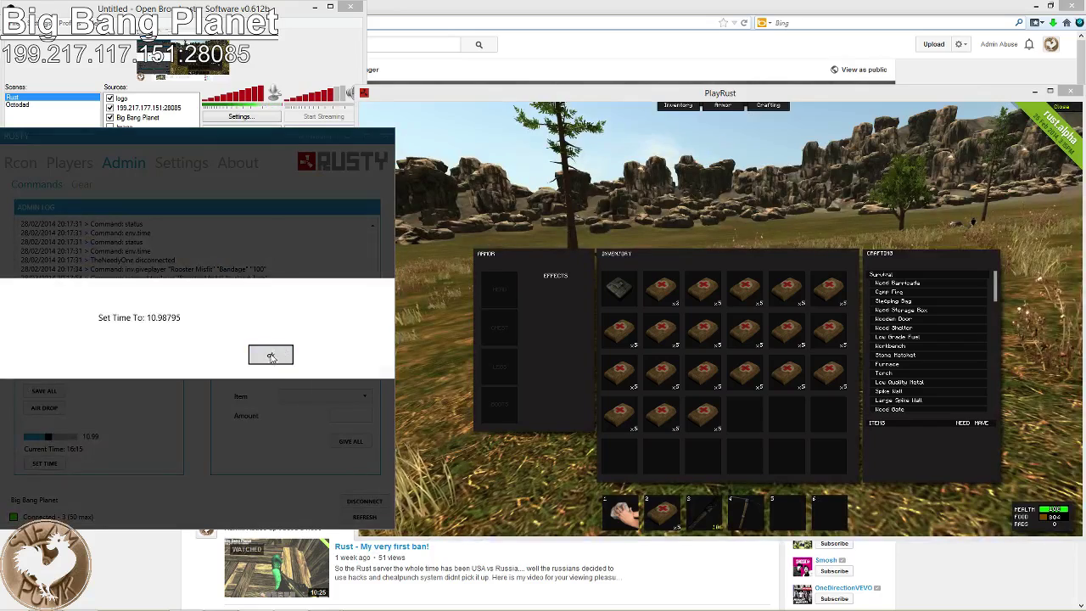
click(285, 355)
Switch the server time to 24 and back to daytime at about 10.41
drag(48, 437, 74, 437)
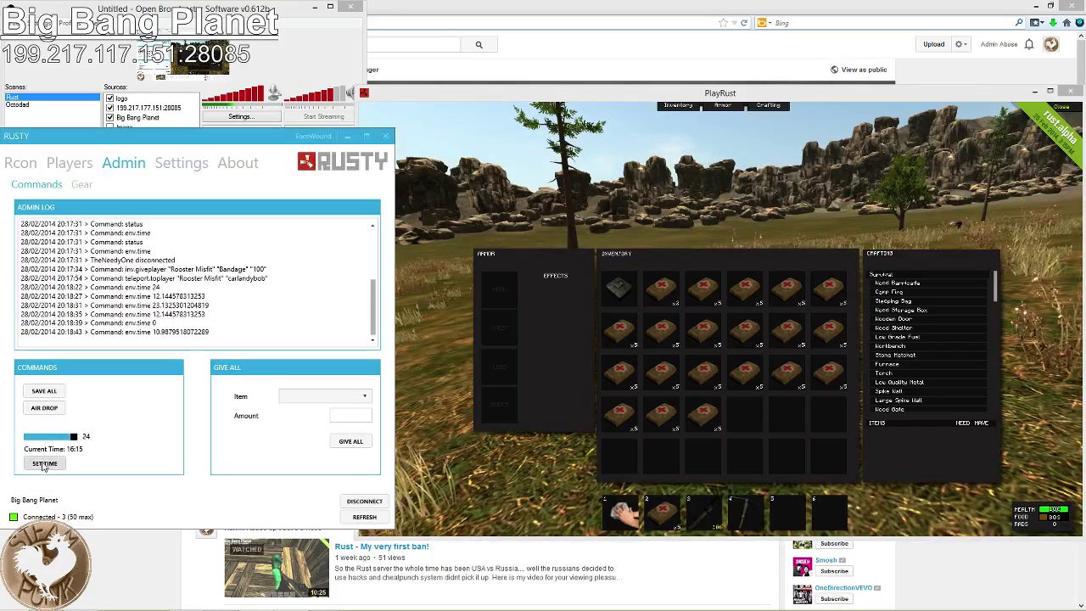
click(44, 464)
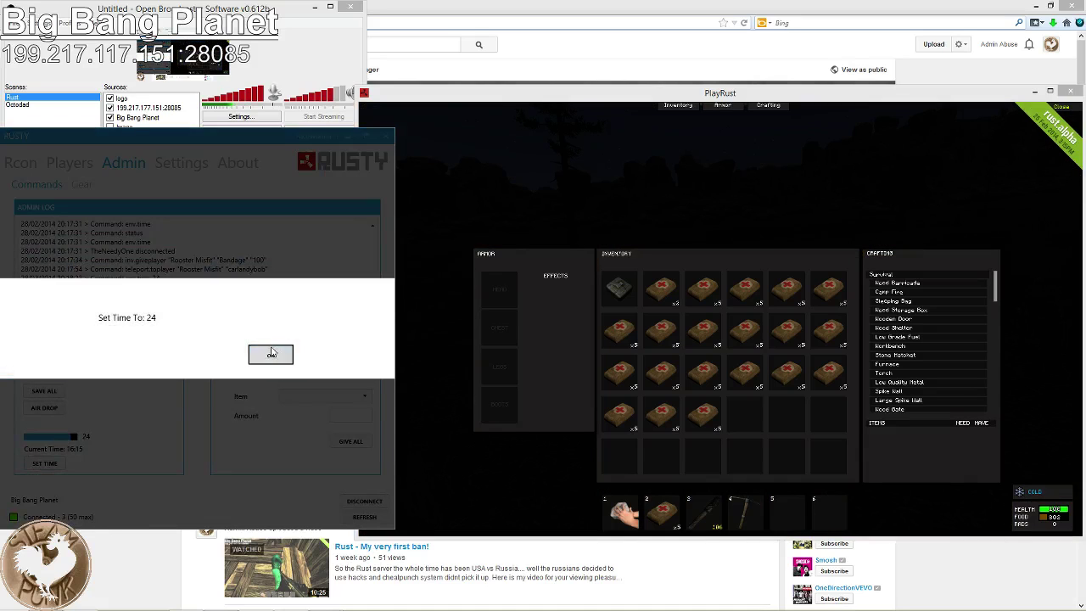
click(271, 354)
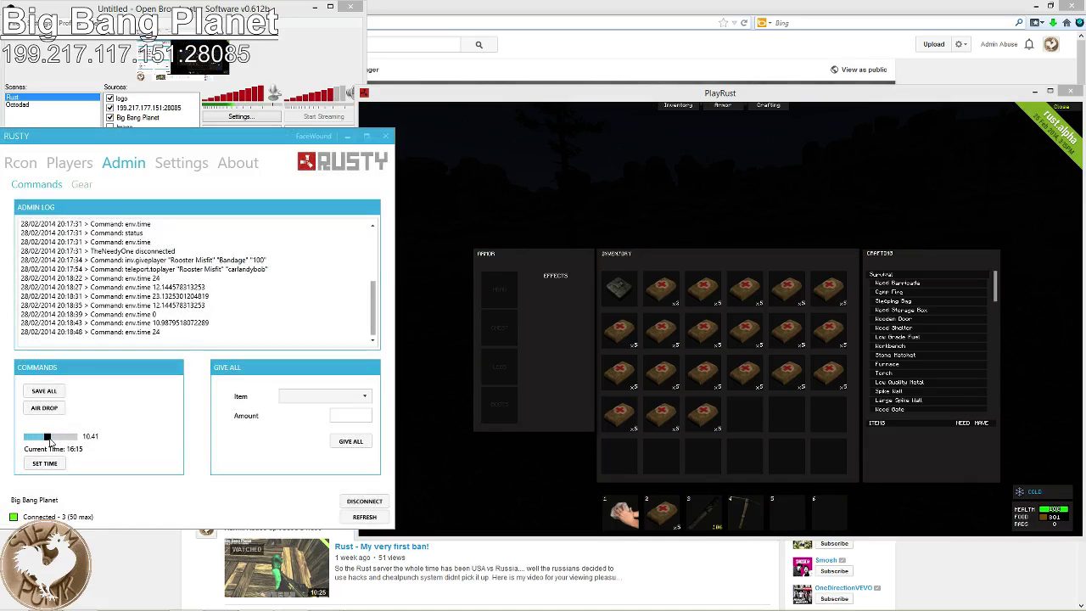
click(44, 464)
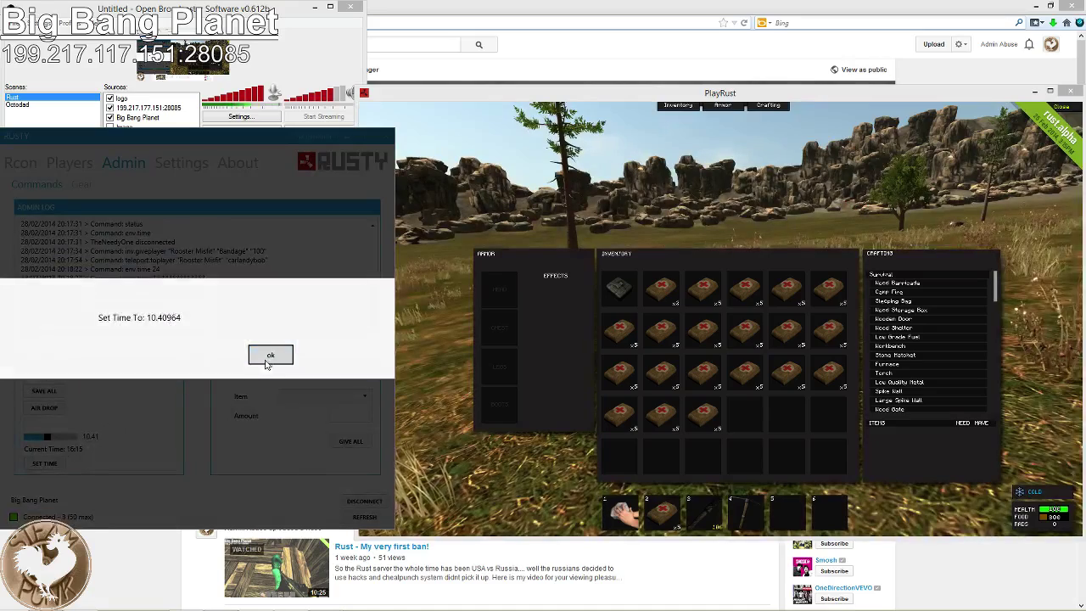
click(265, 354)
Set the server time to 0, and finally to about 9.83
drag(47, 436, 26, 436)
click(44, 464)
click(271, 355)
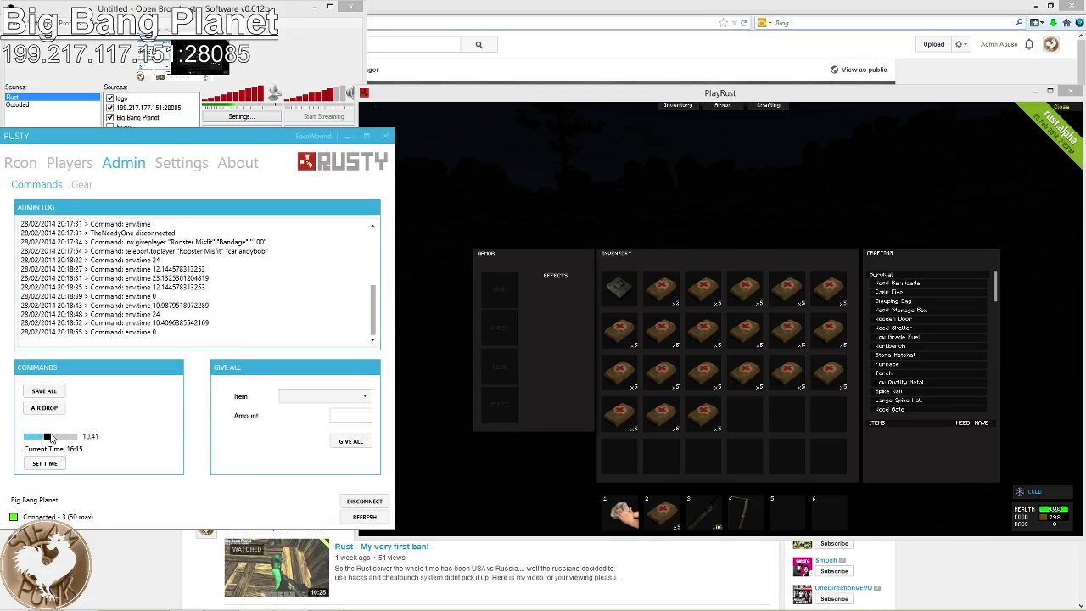
click(44, 464)
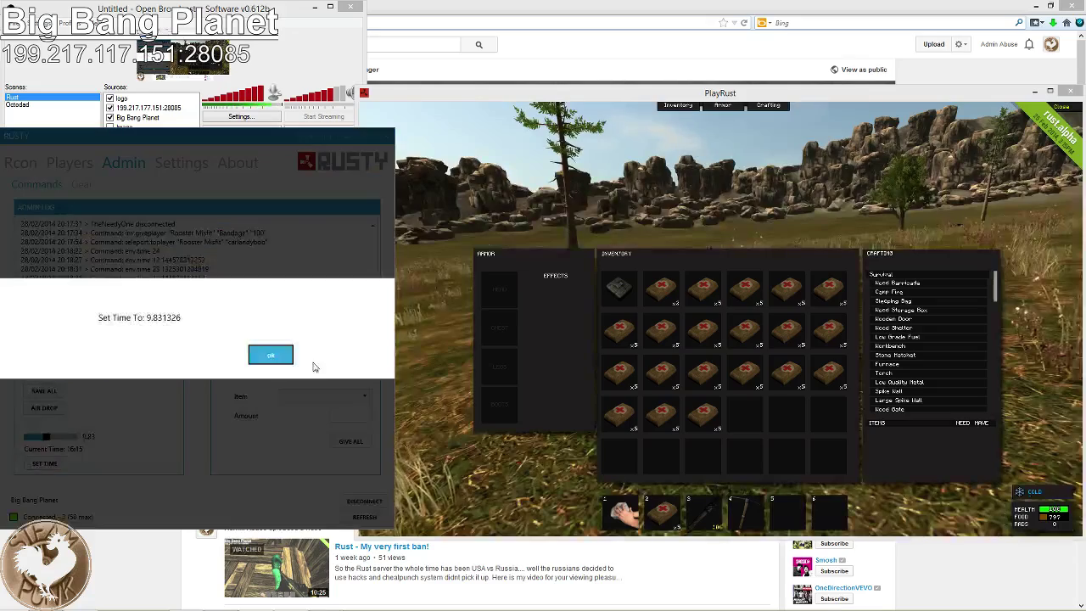
click(271, 354)
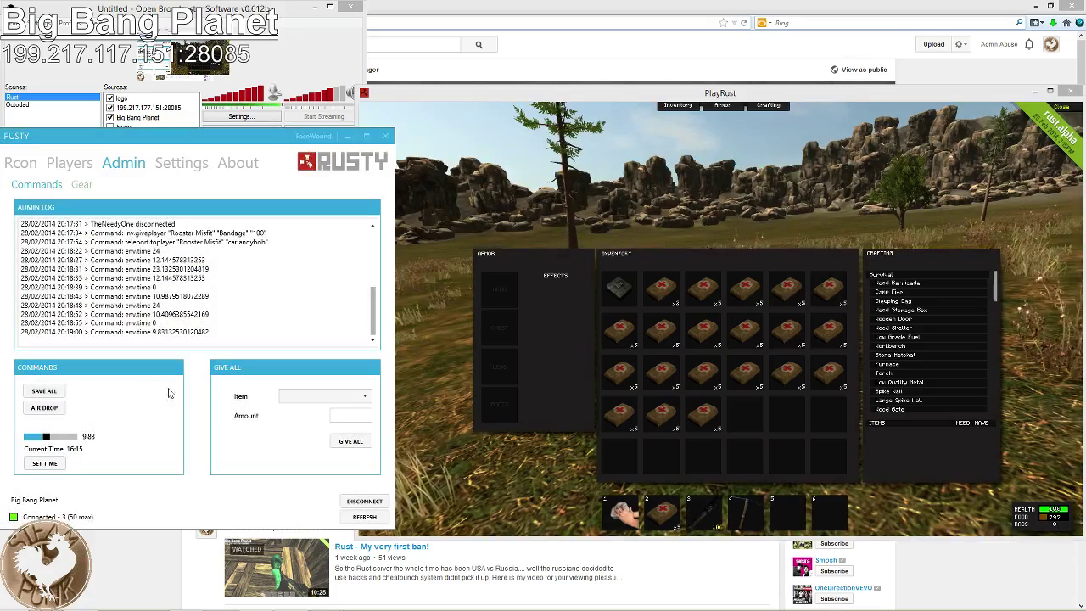
Give all connected players 1 Supply Signal each
click(307, 396)
scroll(331, 469, down, 3)
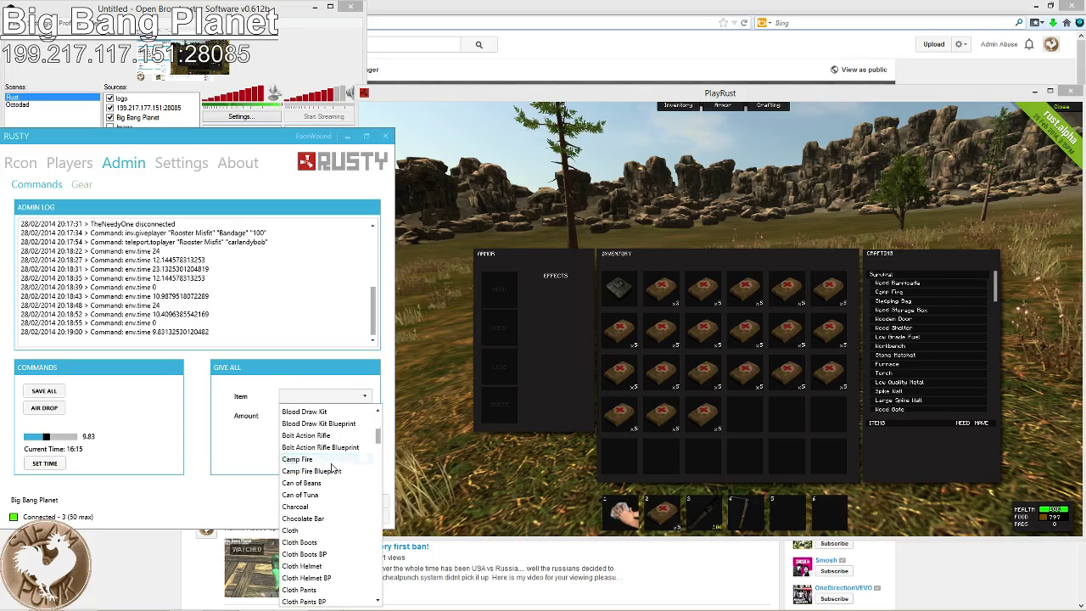
scroll(331, 468, down, 3)
scroll(331, 468, down, 6)
scroll(331, 468, down, 20)
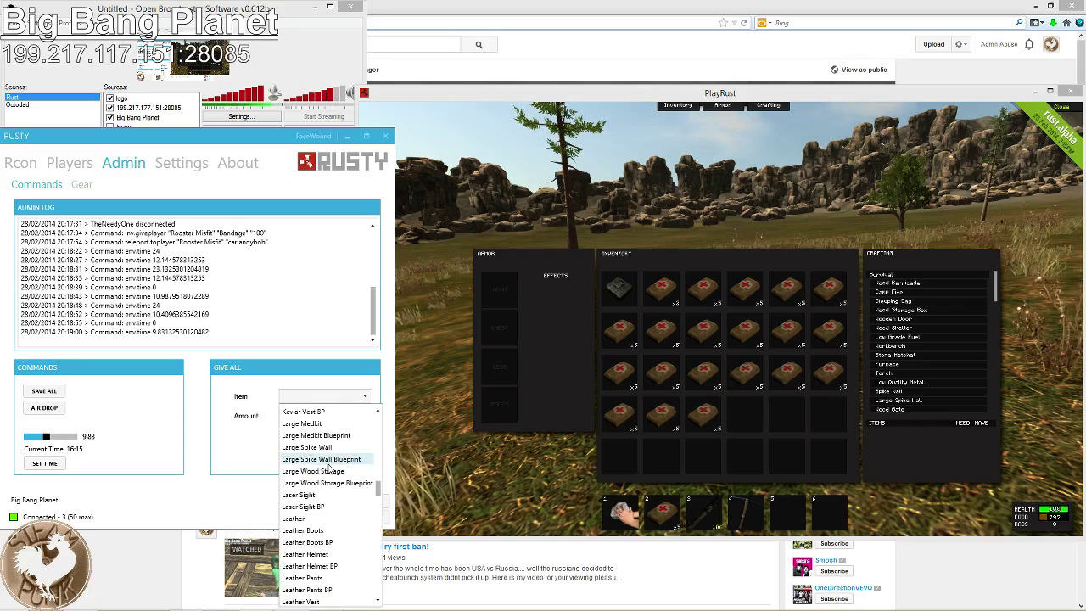
scroll(326, 471, down, 20)
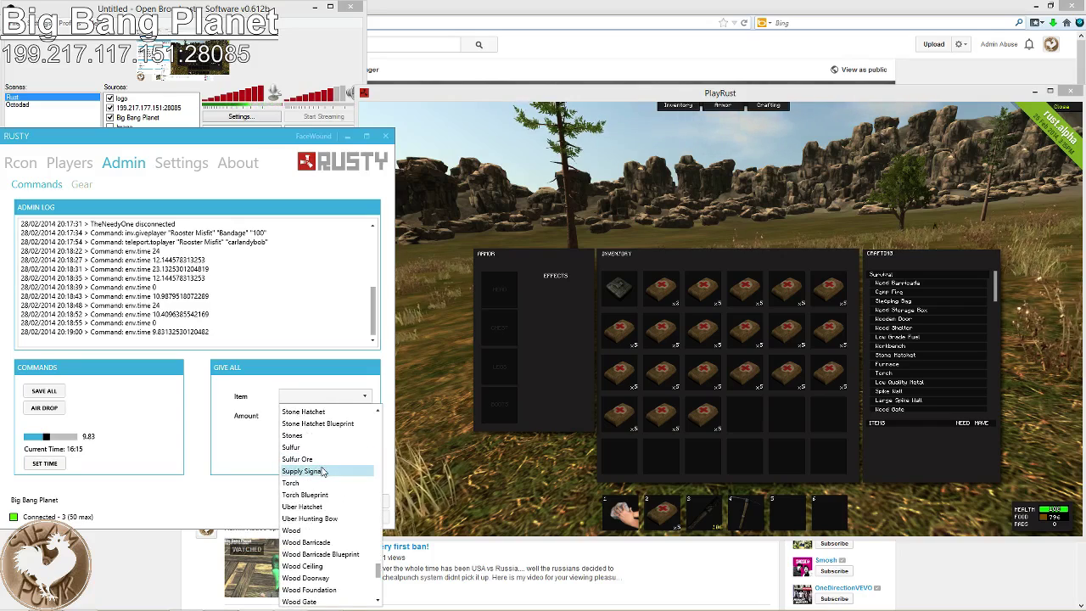
scroll(320, 478, up, 20)
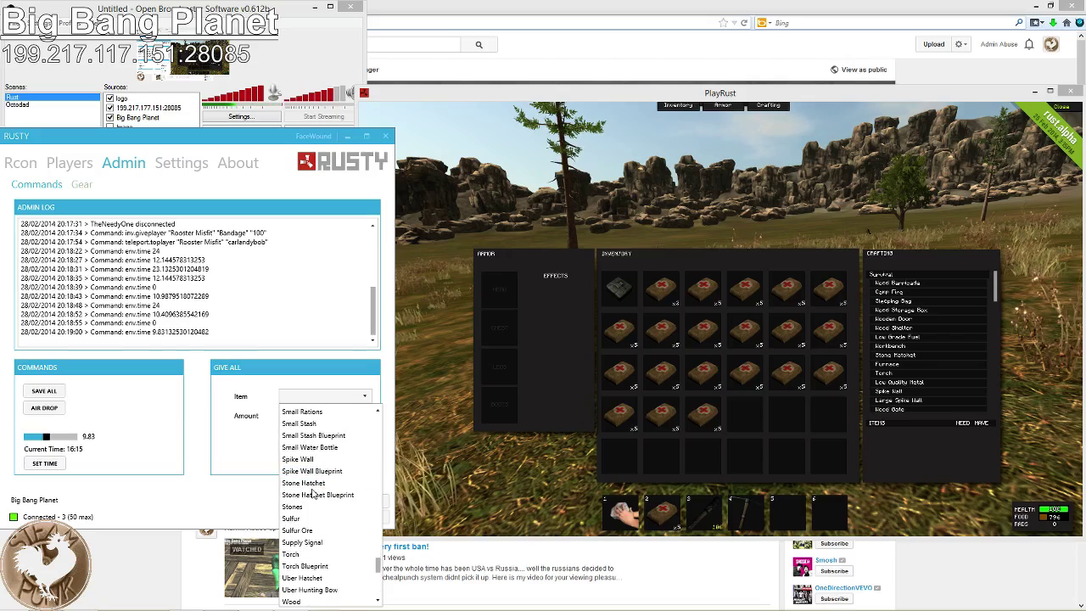
scroll(313, 492, down, 8)
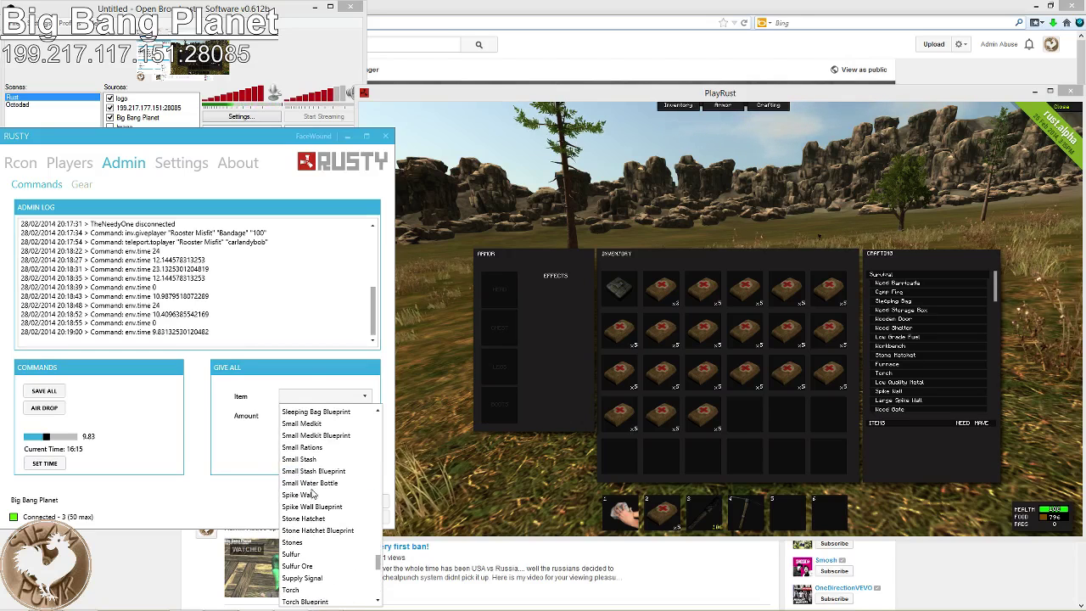
click(303, 578)
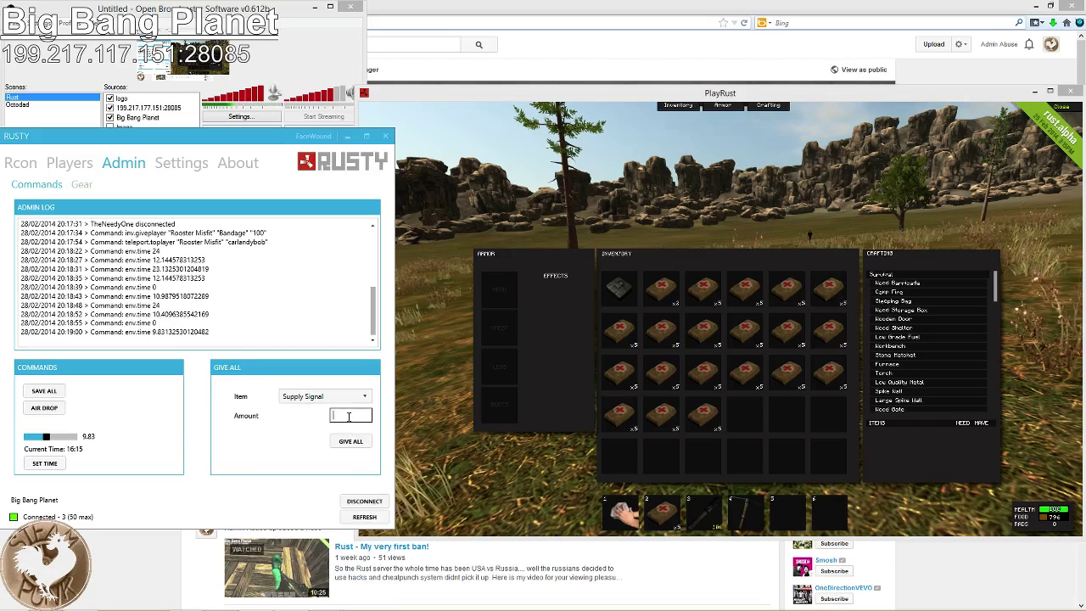
click(350, 441)
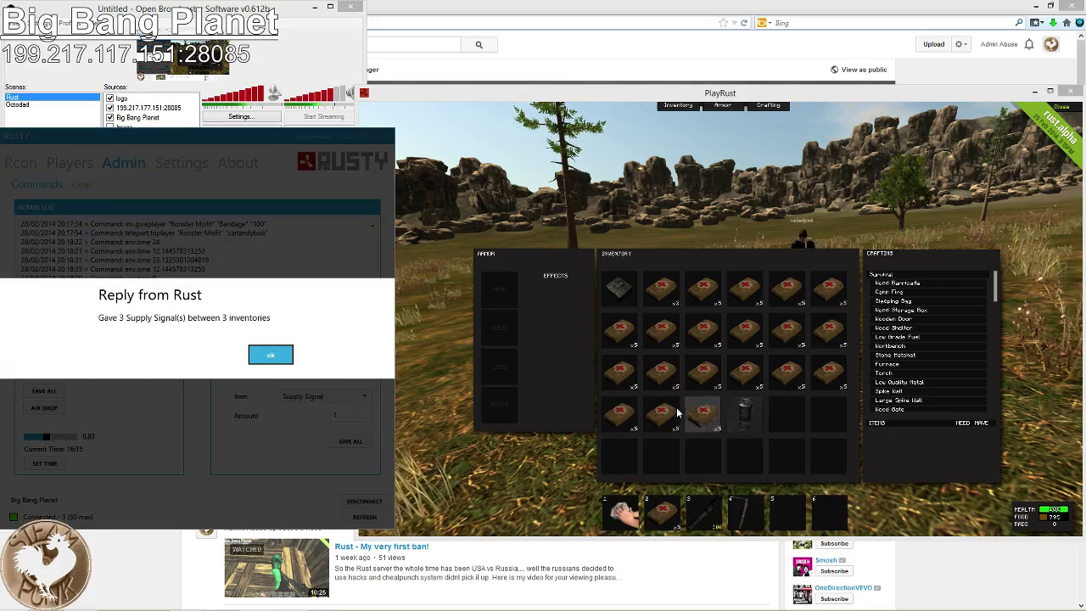
Switch to PlayRust, close the inventory, and send the chat messages "heck inventory" and "che"
click(514, 472)
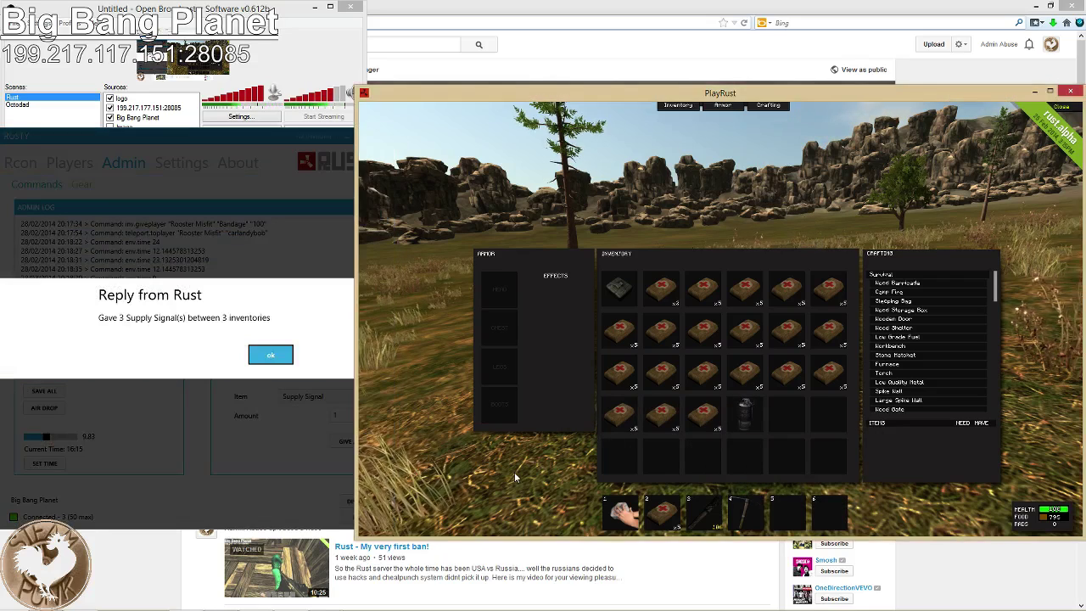
key(Tab)
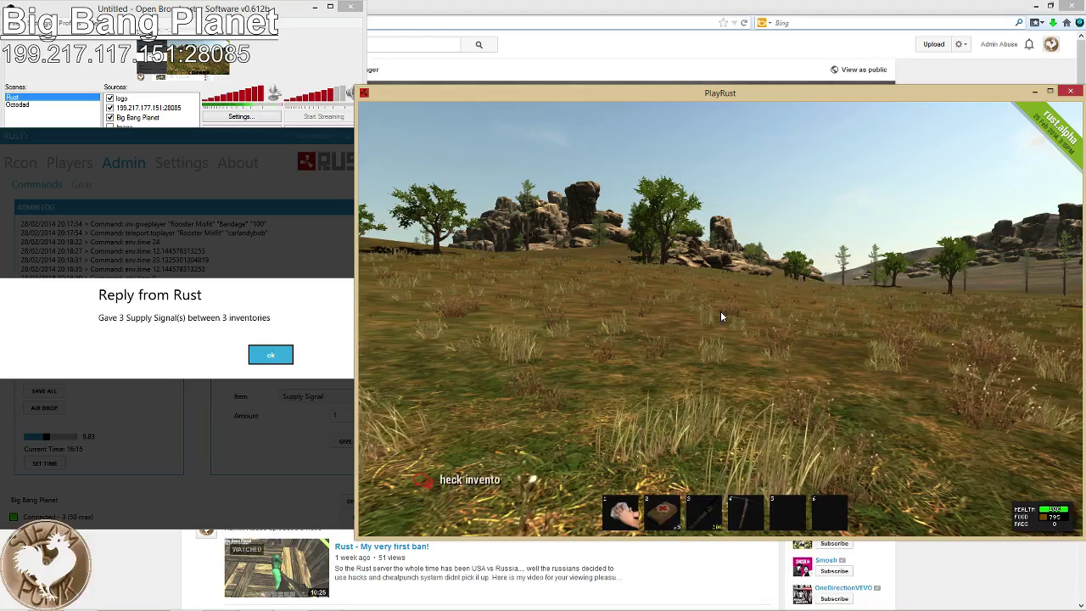
key(Return)
text(che)
key(Return)
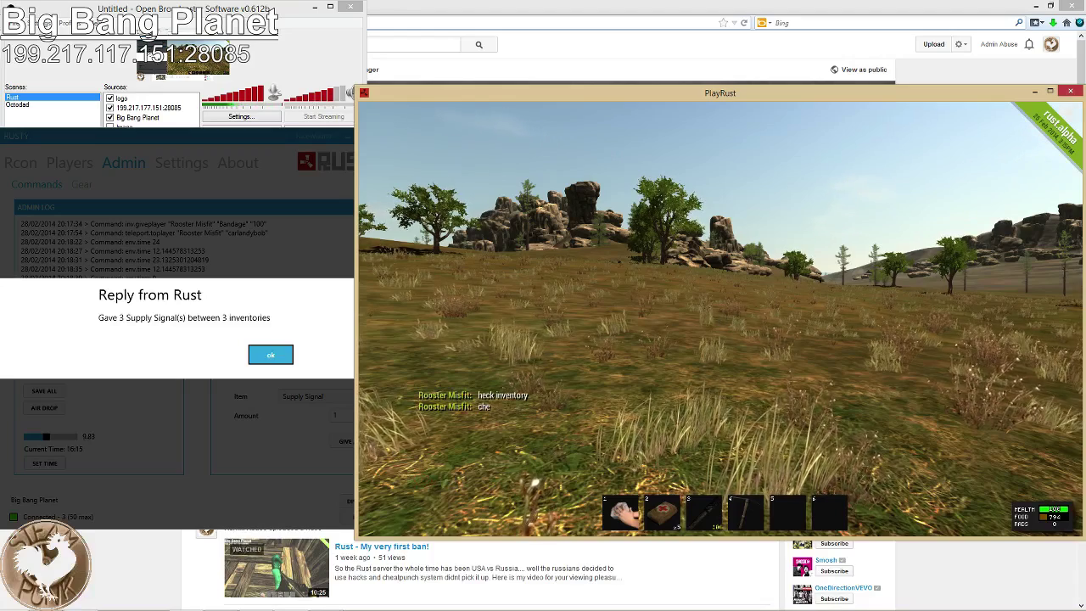
Send the in-game chat messages "omg" and "fuck balls"
text(omg)
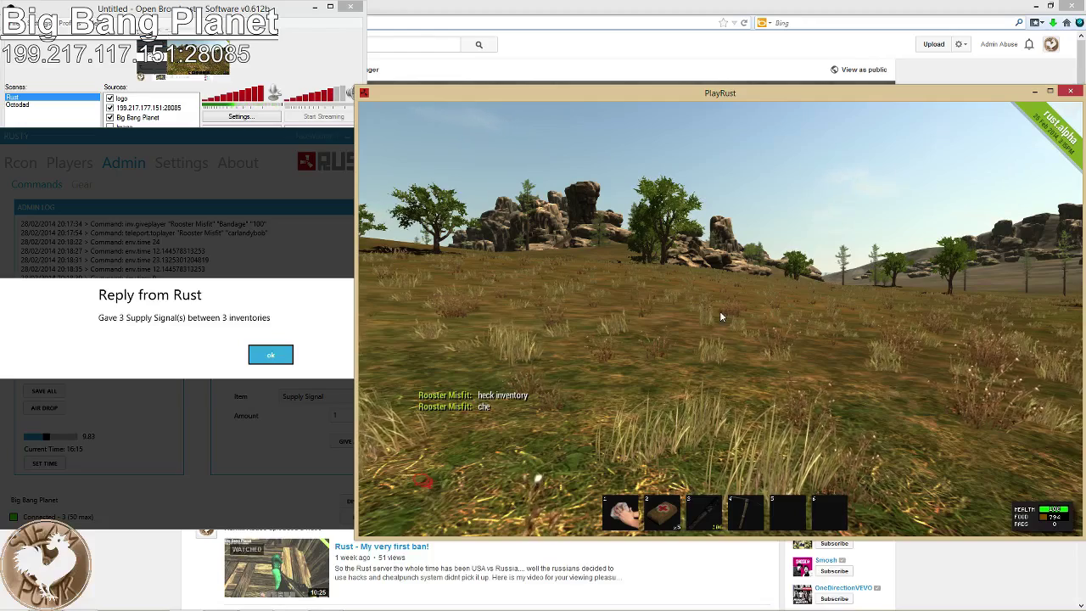
key(Return)
text(uck)
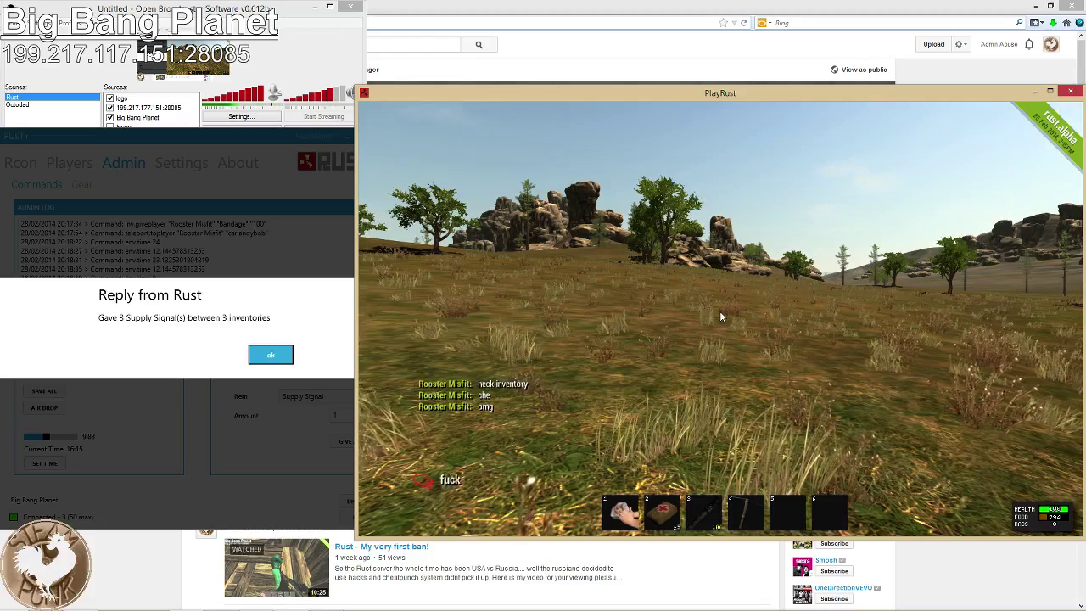
text( balls)
key(Return)
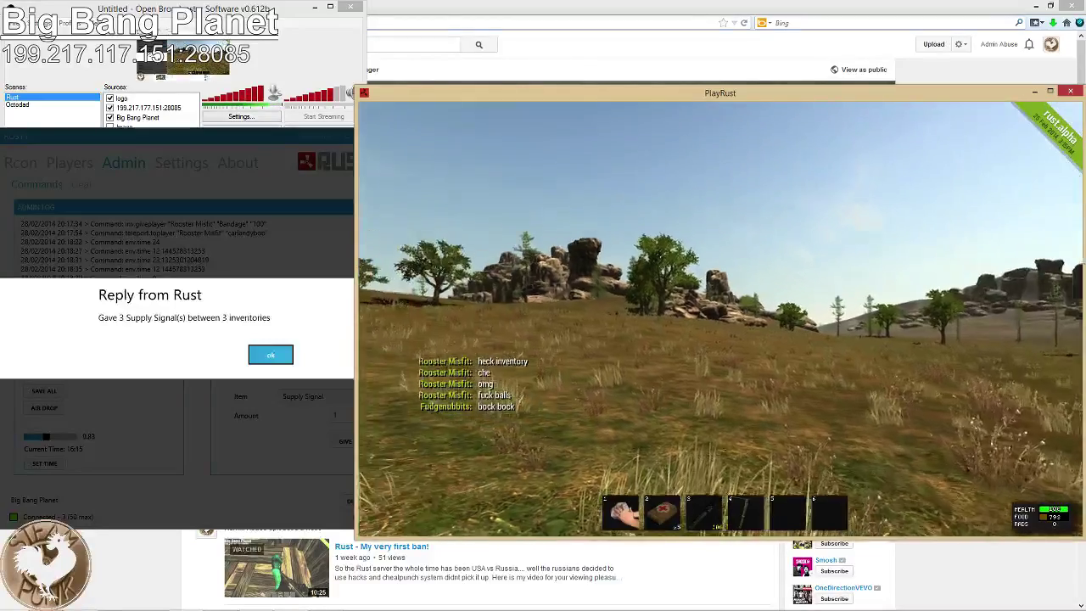
Reopen the PlayRust inventory and dismiss the Supply Signal reply in RUSTY
key(Tab)
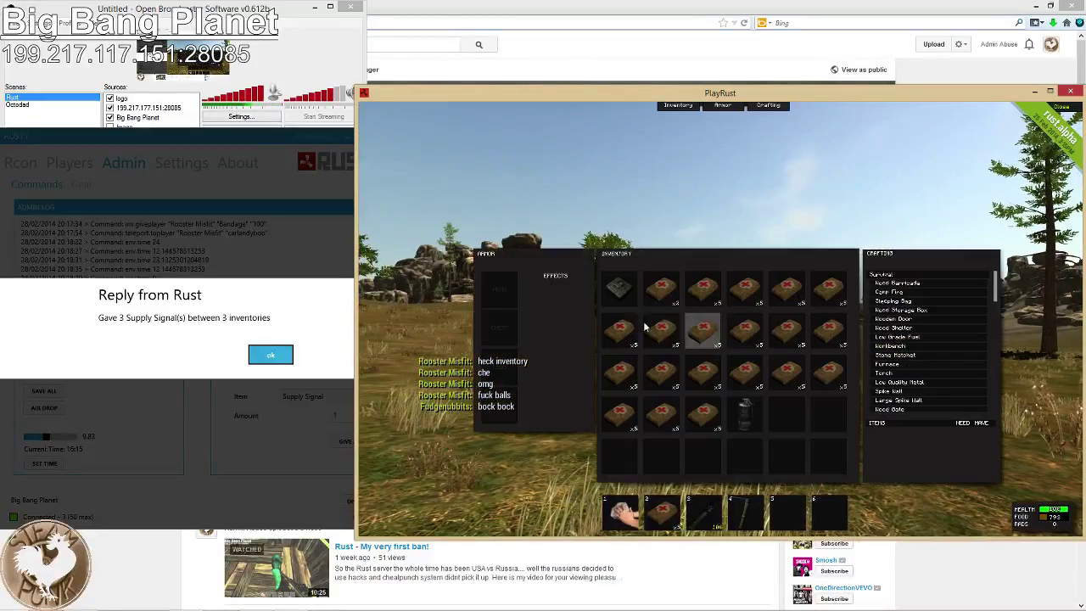
click(268, 357)
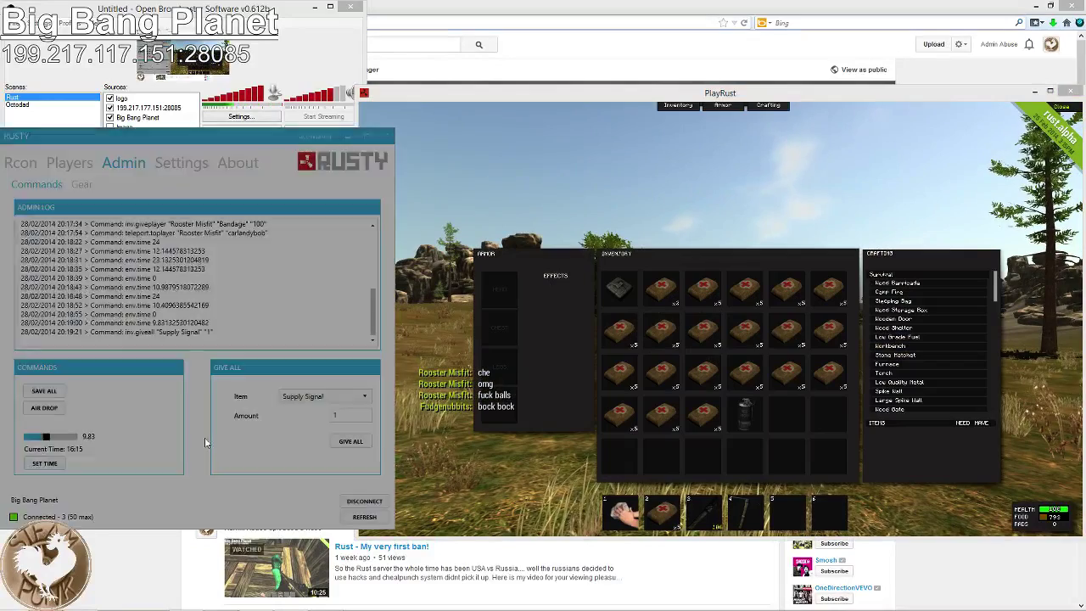
Compare the admin gear sets with the give-set option for the selected player, and examine the items in Admin BP 1
click(80, 184)
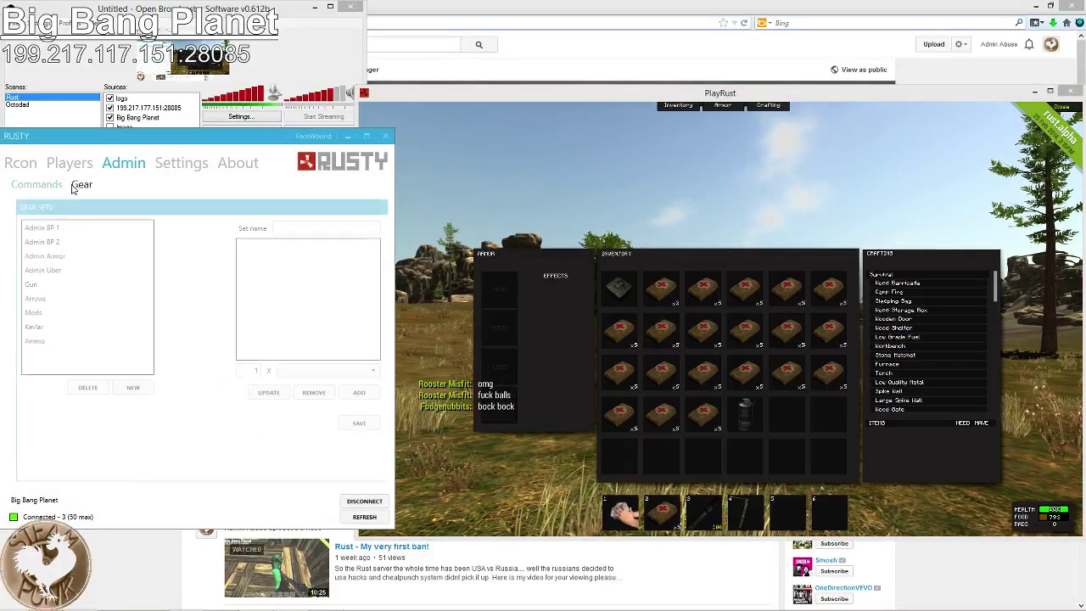
click(69, 162)
click(68, 230)
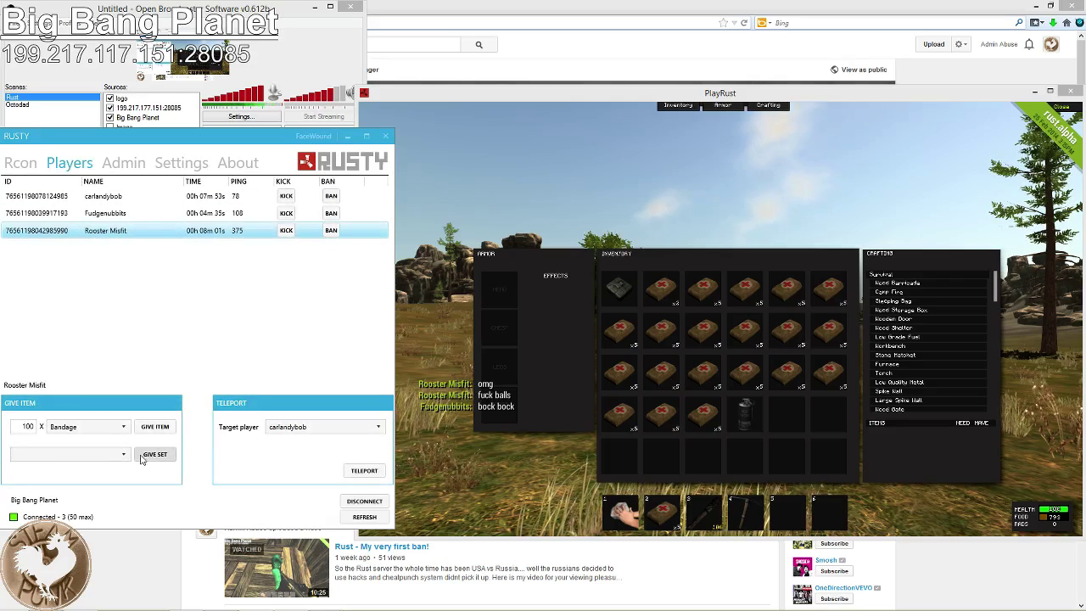
click(112, 165)
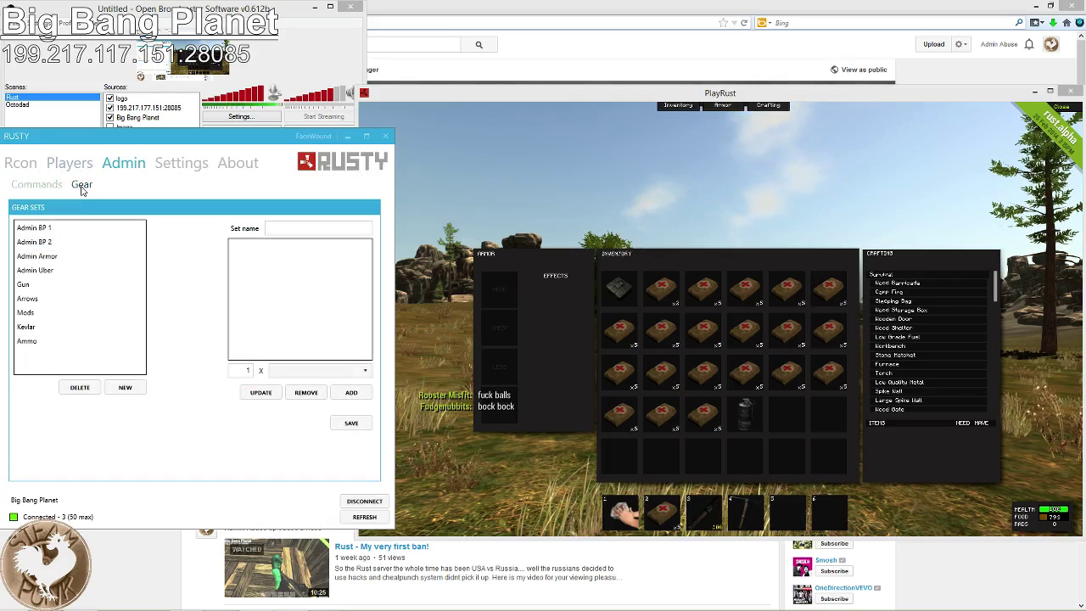
click(48, 229)
scroll(303, 289, down, 8)
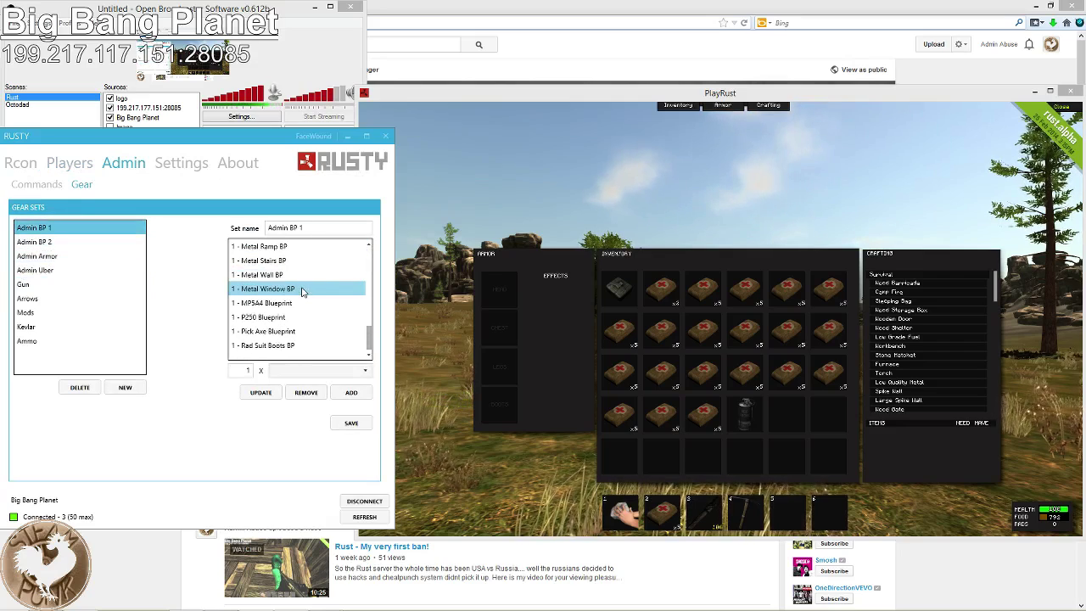
Review the Admin BP 2 and Admin Armor gear sets, and create a new gear set
click(34, 242)
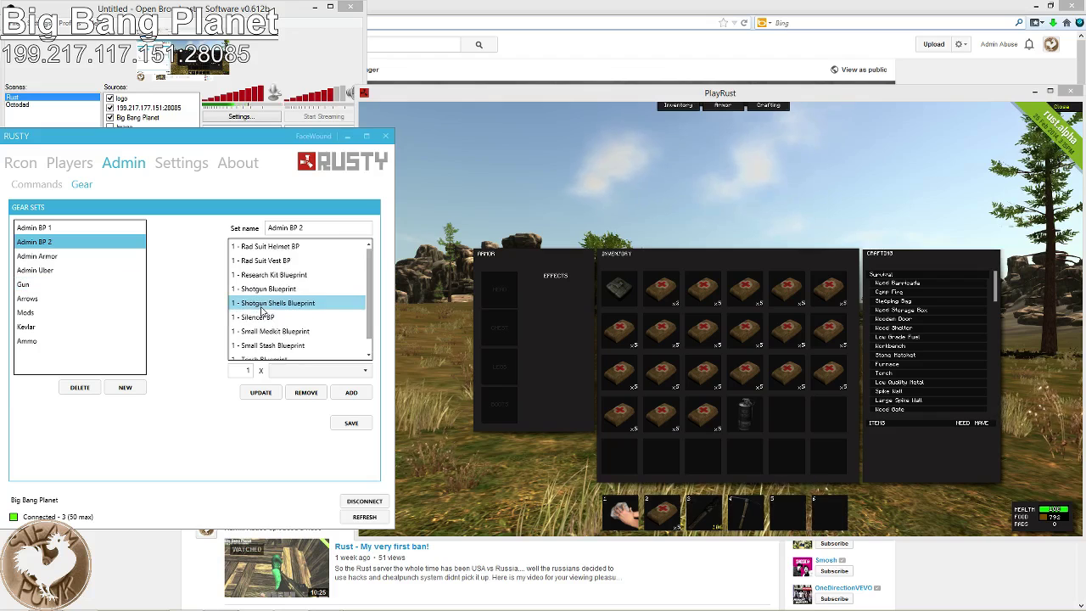
click(59, 256)
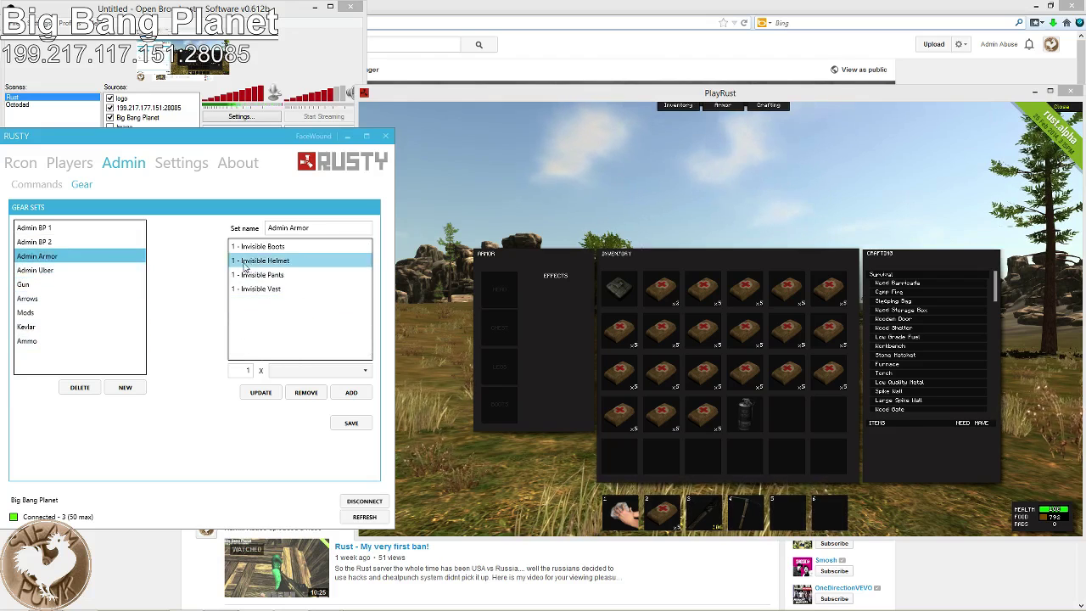
click(124, 387)
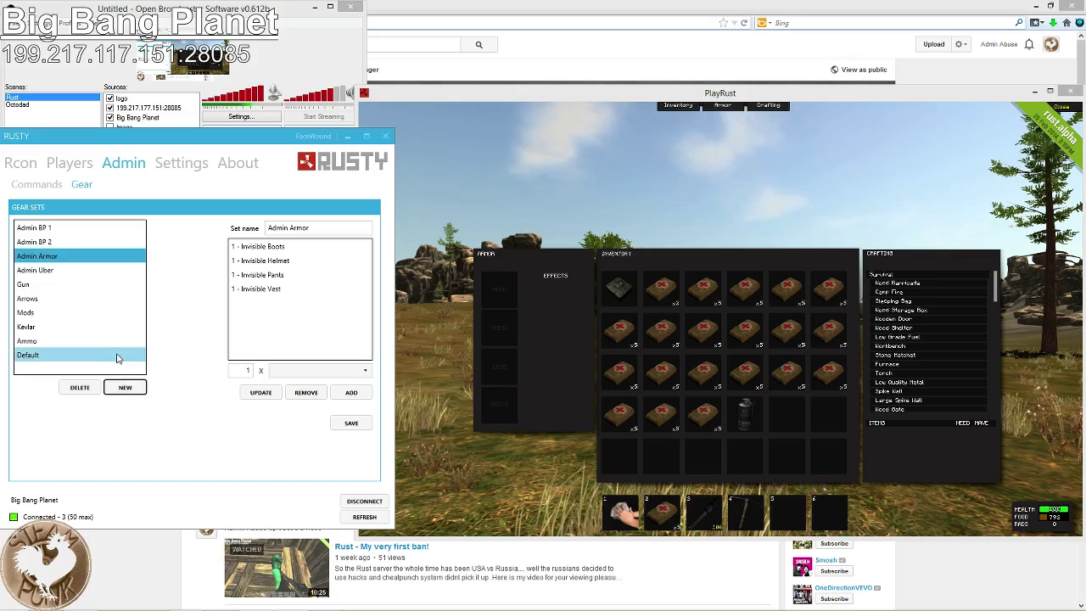
click(96, 358)
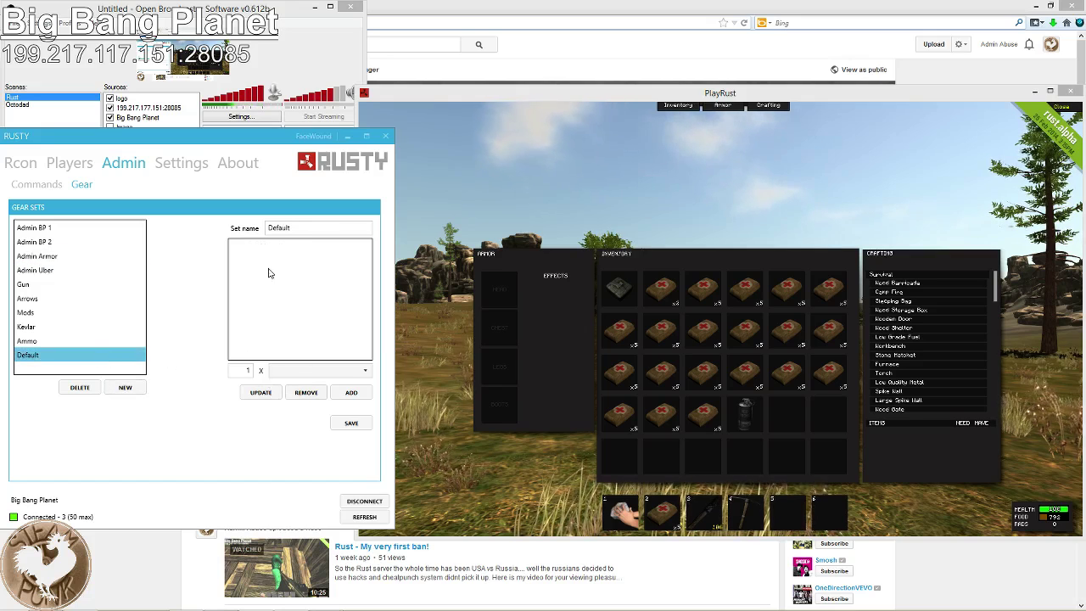
Browse the items that can be added to the new Default gear set
click(321, 371)
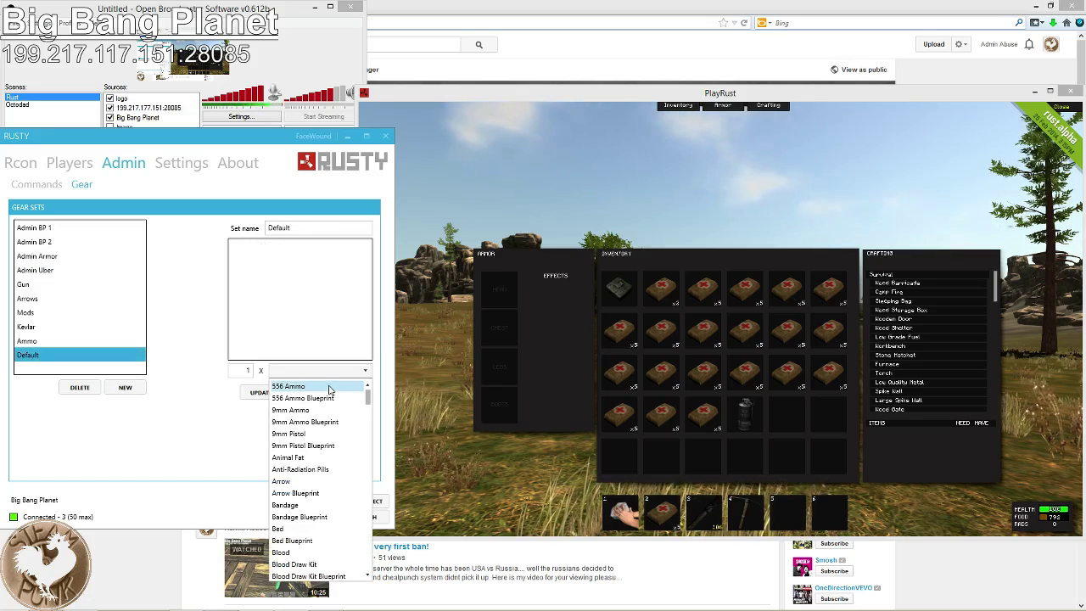
scroll(331, 391, down, 8)
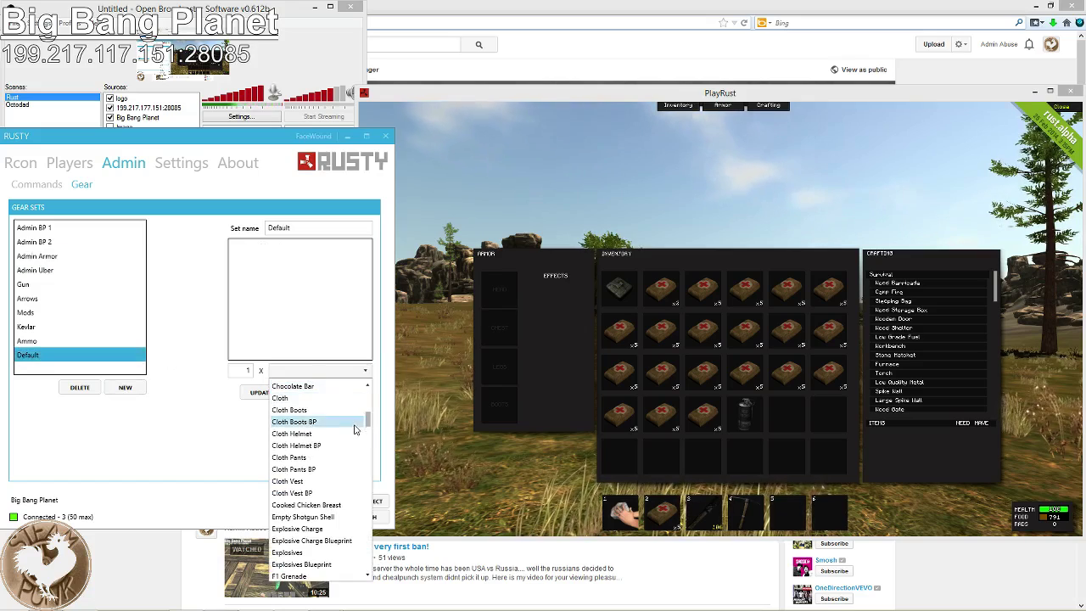
scroll(352, 431, down, 6)
scroll(348, 430, up, 5)
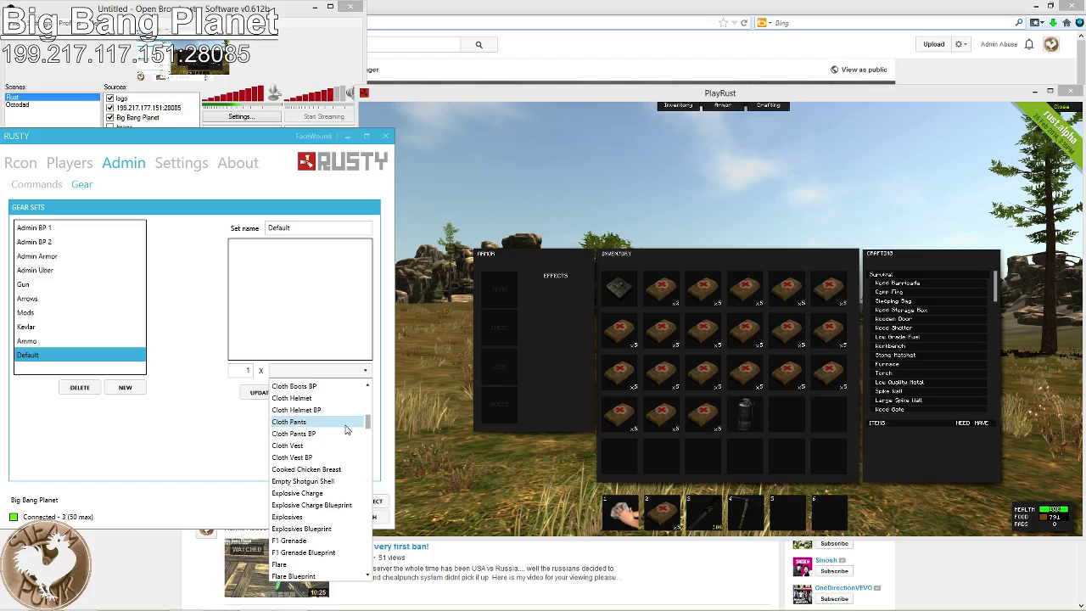
scroll(346, 430, up, 1)
scroll(345, 431, down, 6)
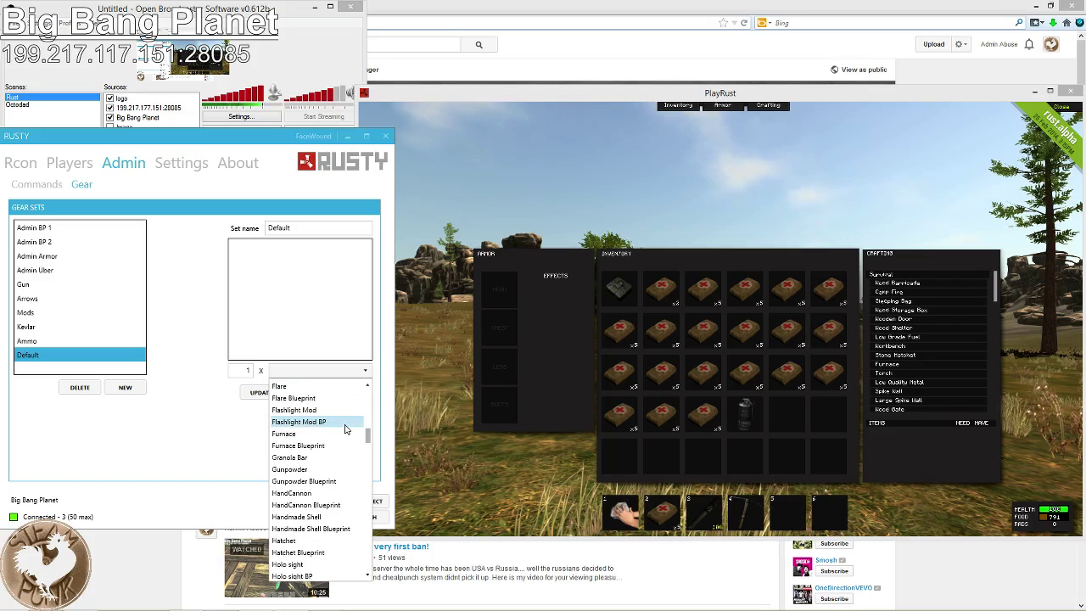
scroll(346, 430, down, 2)
scroll(344, 430, down, 3)
scroll(344, 430, down, 3)
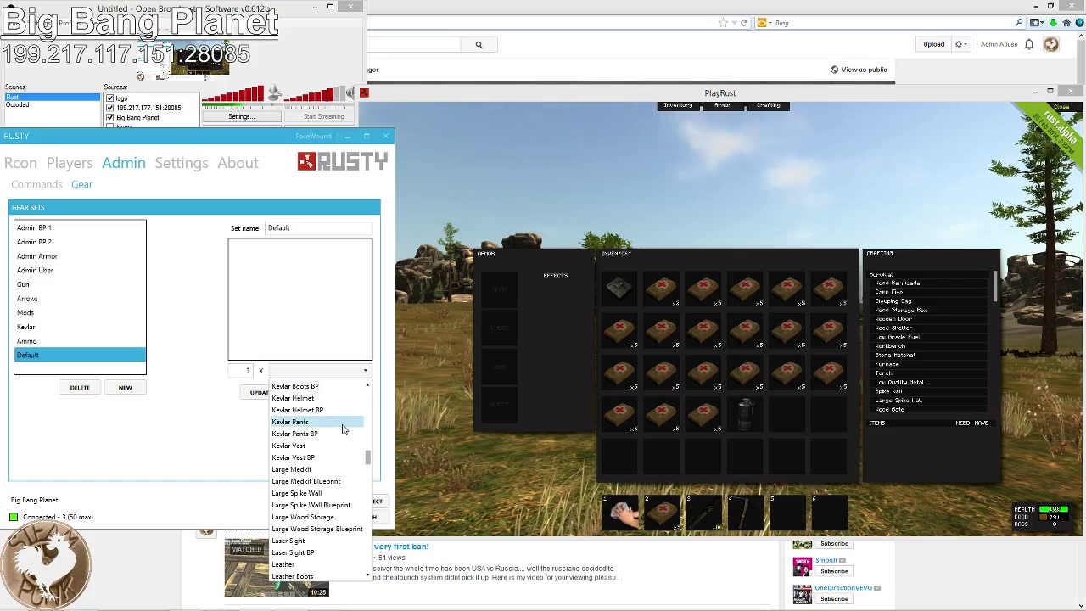
scroll(344, 430, down, 6)
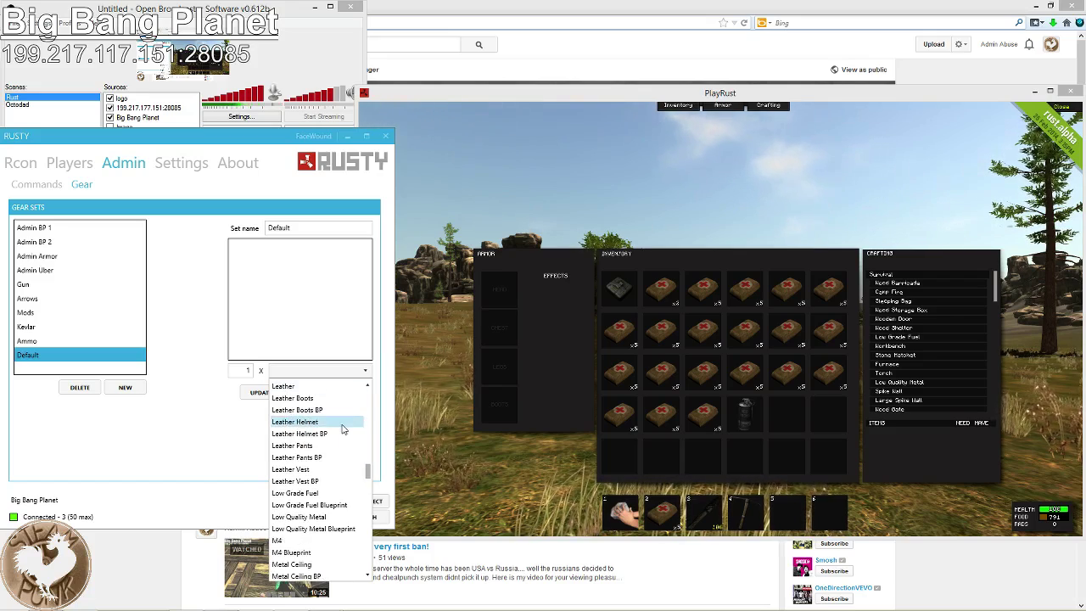
scroll(343, 430, down, 7)
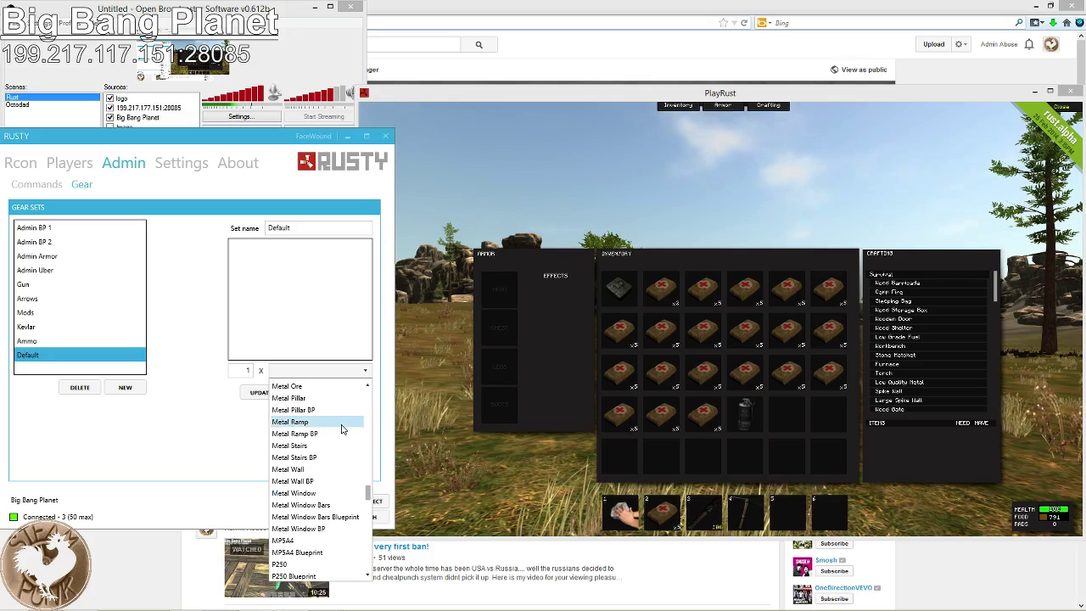
scroll(342, 431, down, 4)
scroll(342, 430, down, 14)
Add 250 Metal Ceiling and 250 Metal Door to the Default gear set
scroll(339, 430, up, 17)
scroll(338, 431, up, 1)
scroll(314, 424, up, 1)
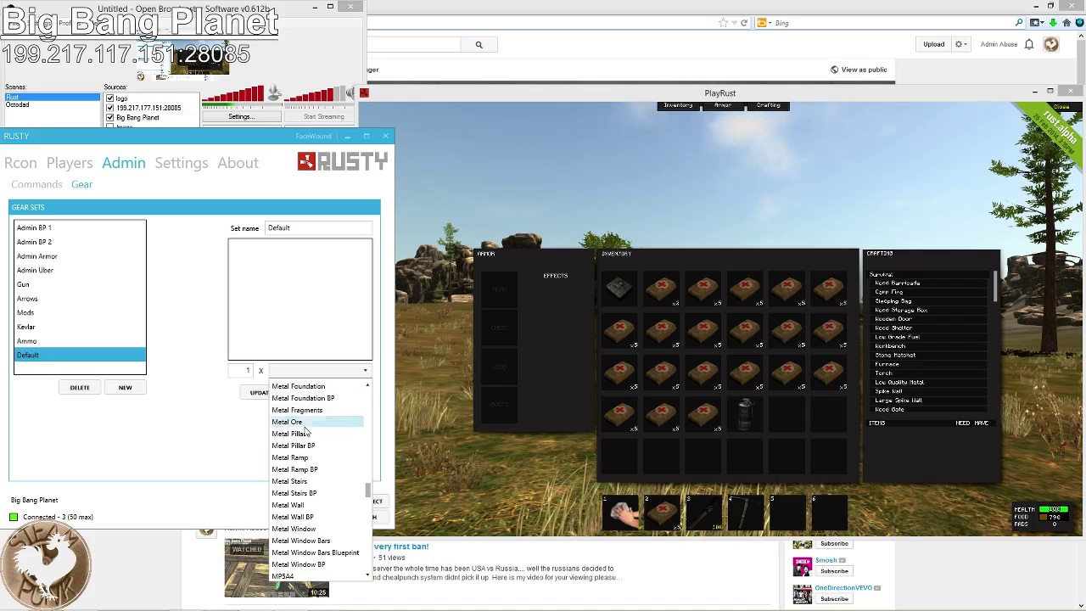
scroll(303, 426, up, 3)
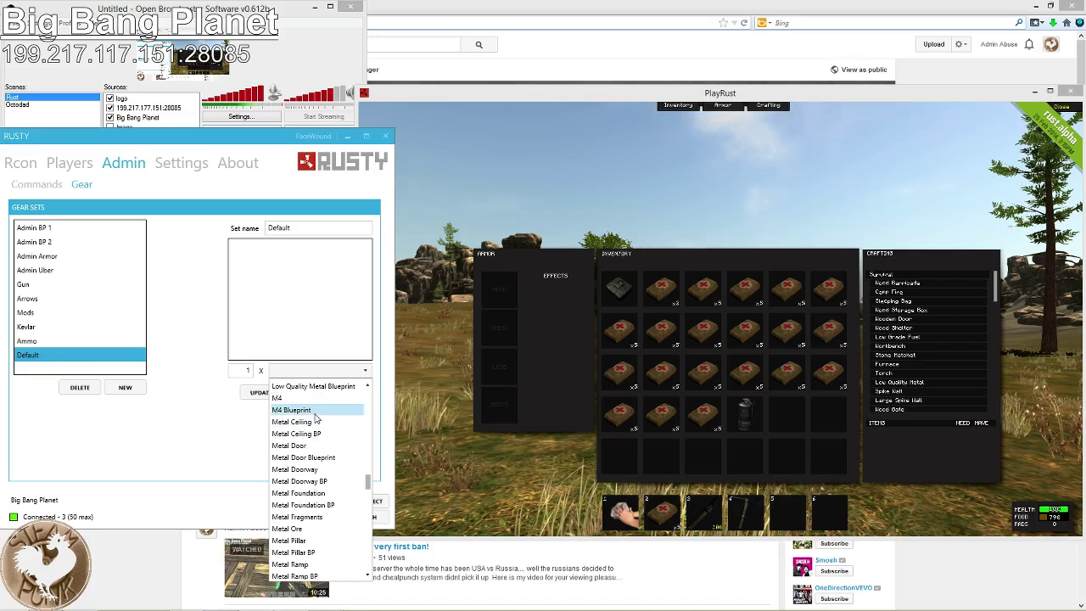
click(308, 422)
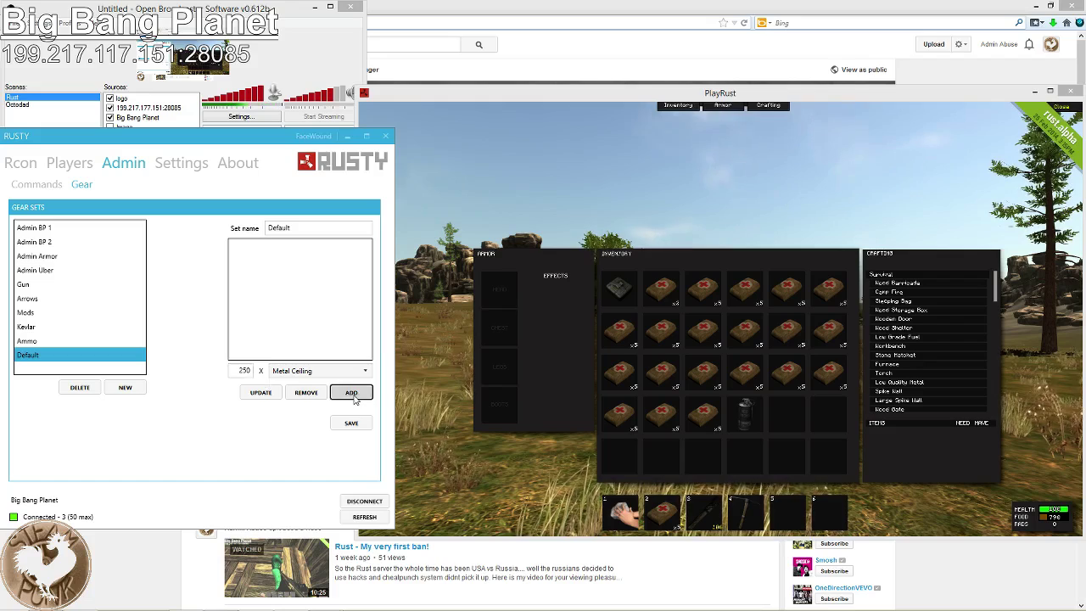
click(326, 370)
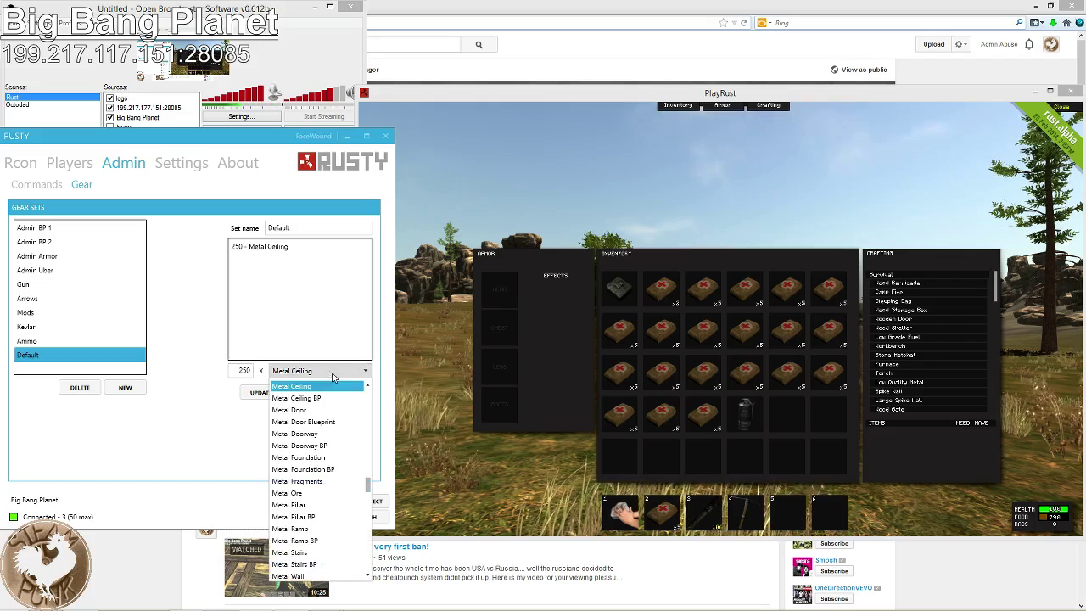
click(308, 411)
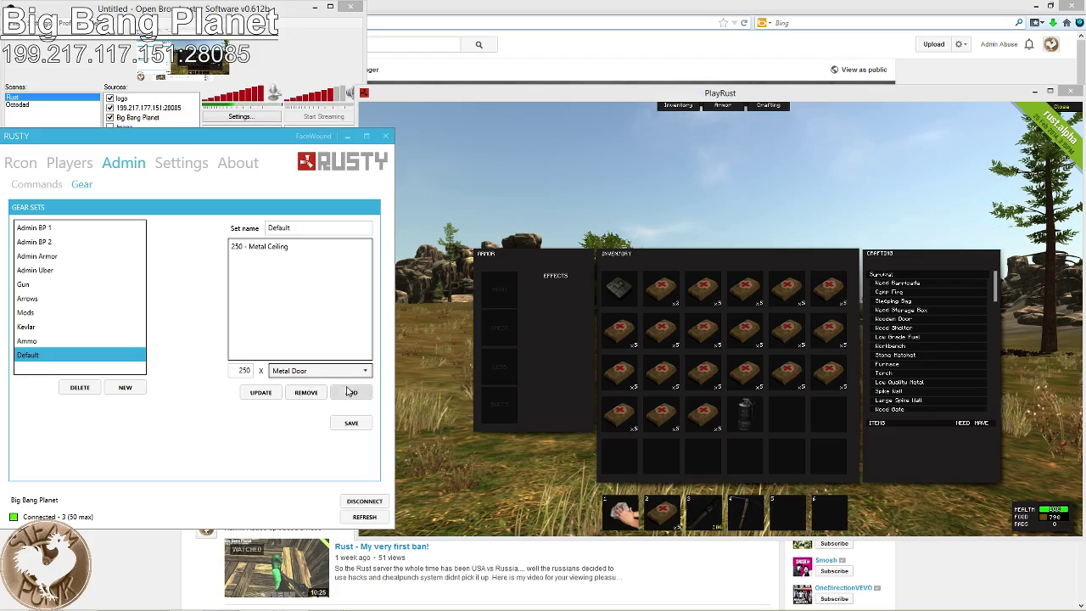
Add 250 each of Metal Doorway, Metal Foundation and Metal Pillar to the Default gear set
click(327, 371)
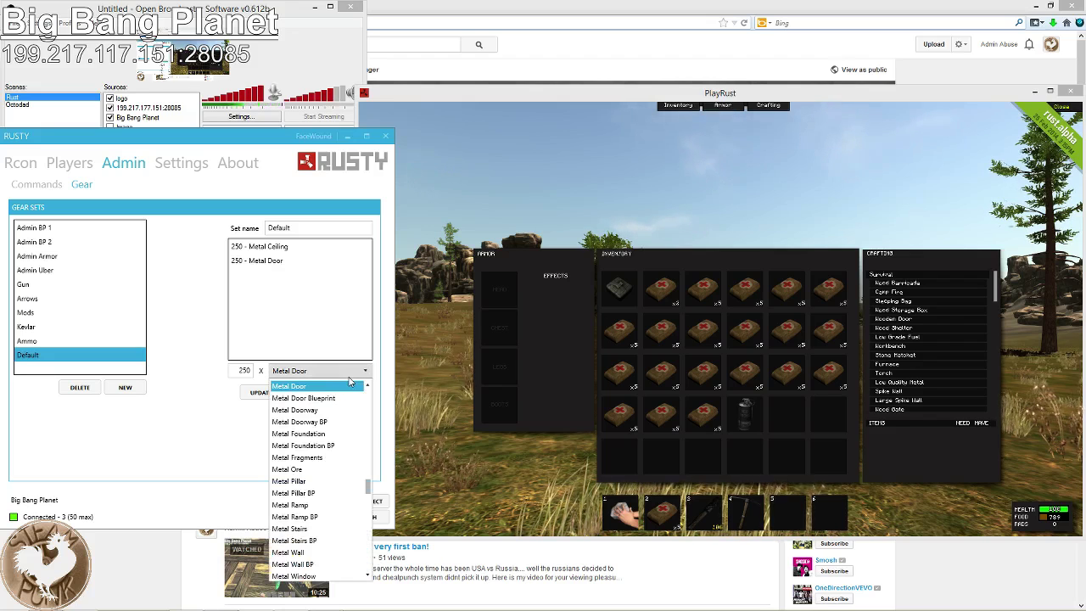
click(315, 412)
click(343, 370)
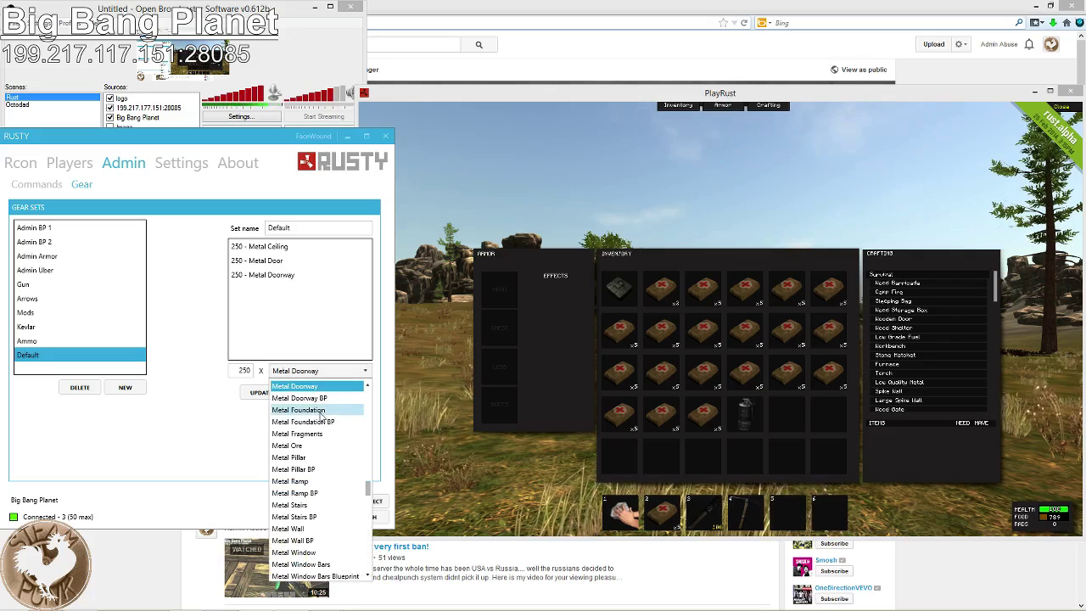
click(311, 412)
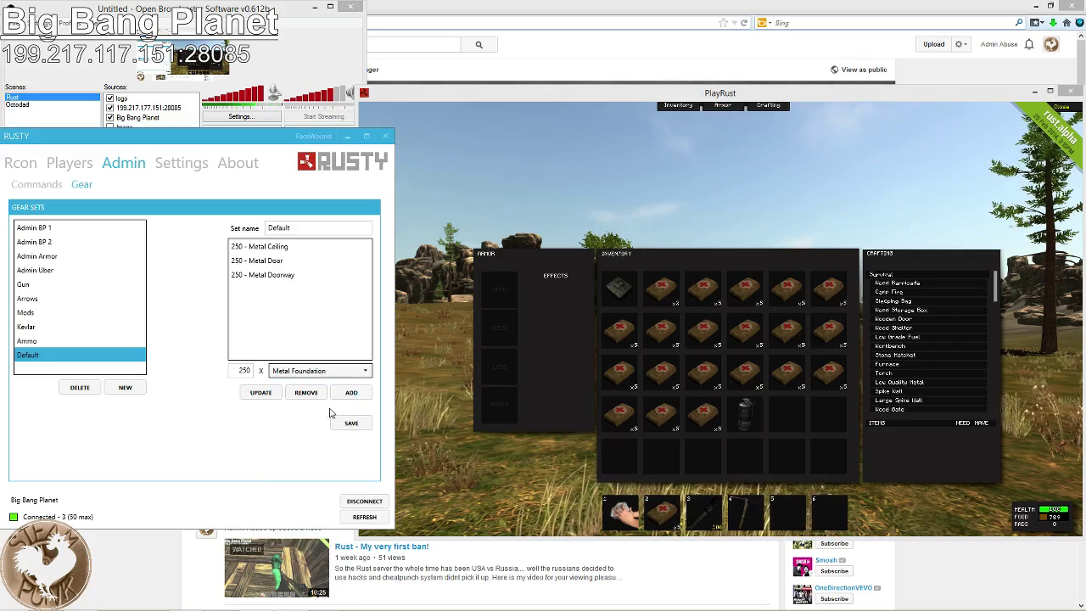
click(314, 371)
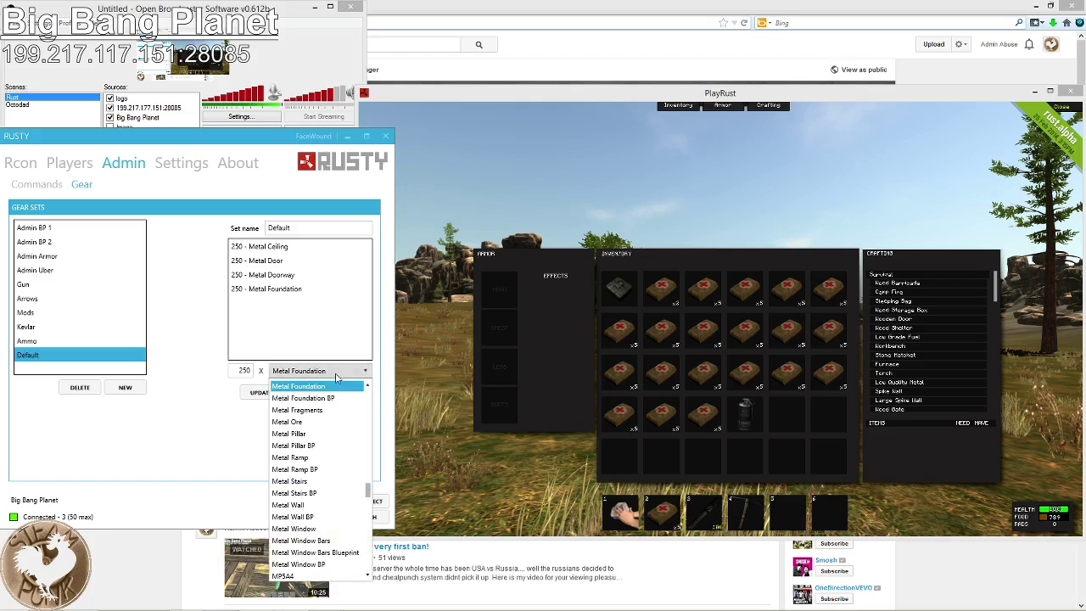
click(300, 434)
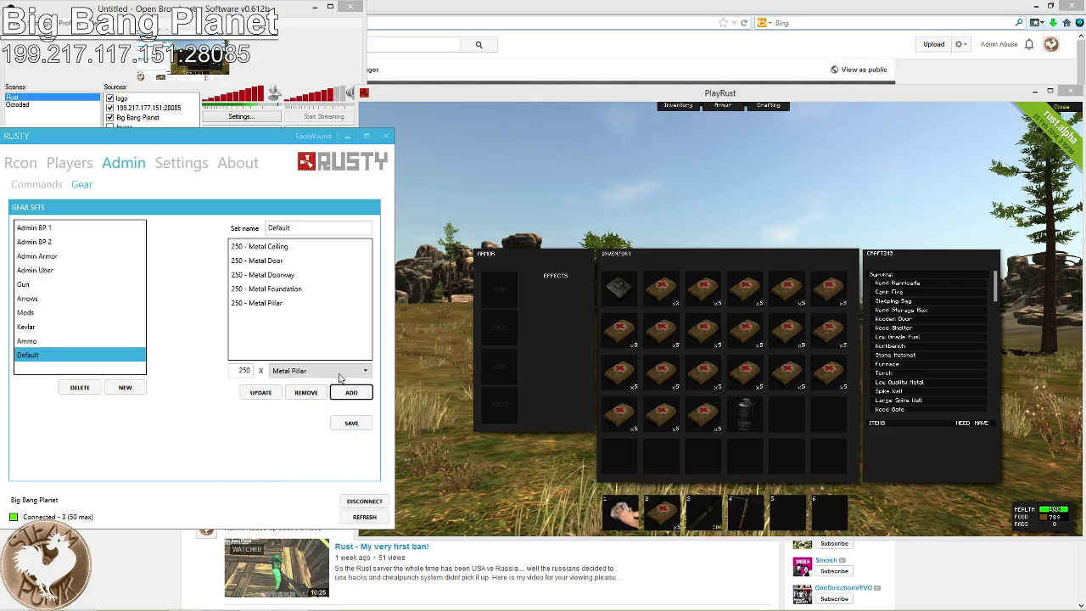
Add 250 Metal Ramp and 250 Metal Stairs to the Default gear set
click(339, 373)
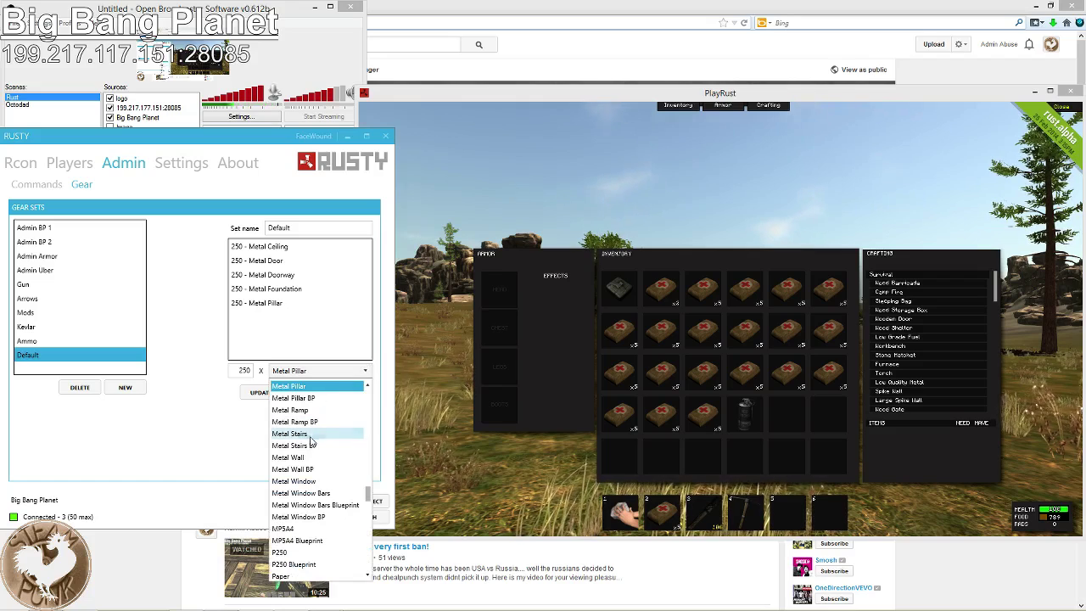
click(313, 410)
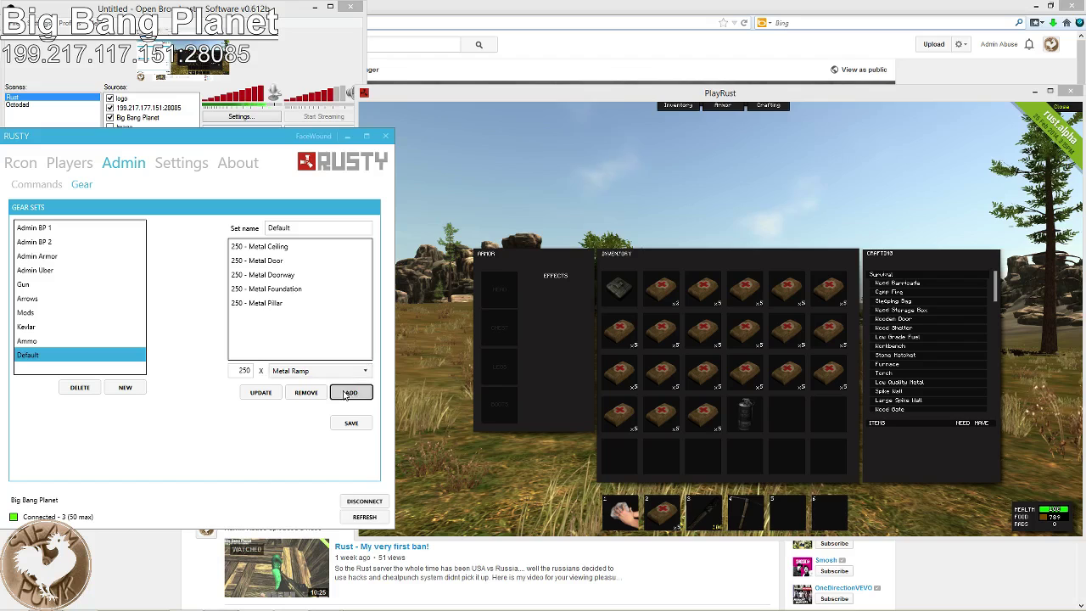
click(348, 393)
click(335, 371)
click(312, 412)
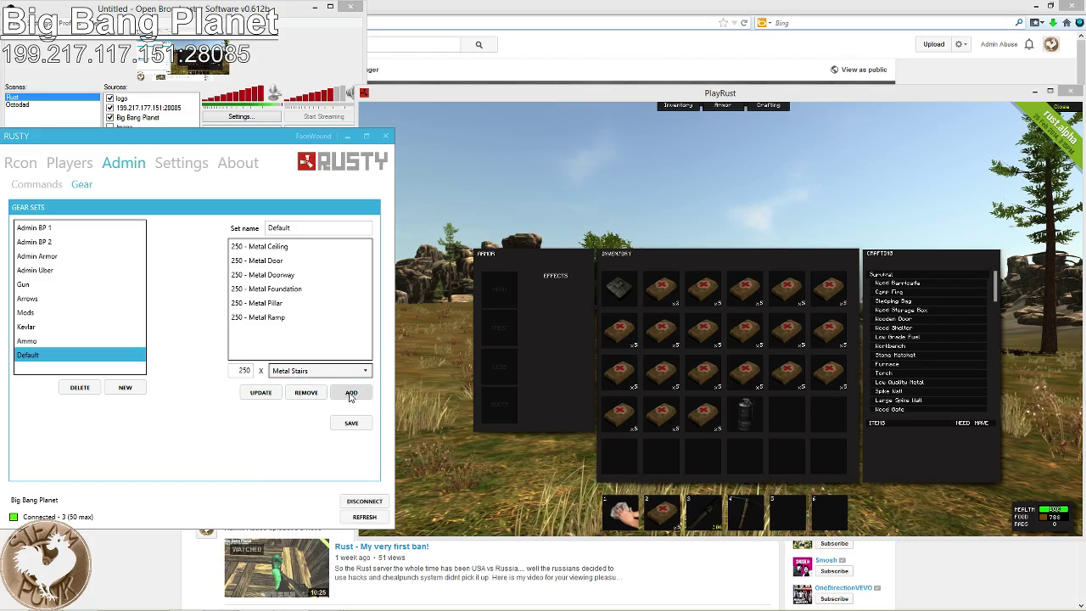
click(350, 393)
Add 250 Metal Wall and 250 Metal Window to the Default gear set, and check the items listed after them
click(335, 371)
click(312, 410)
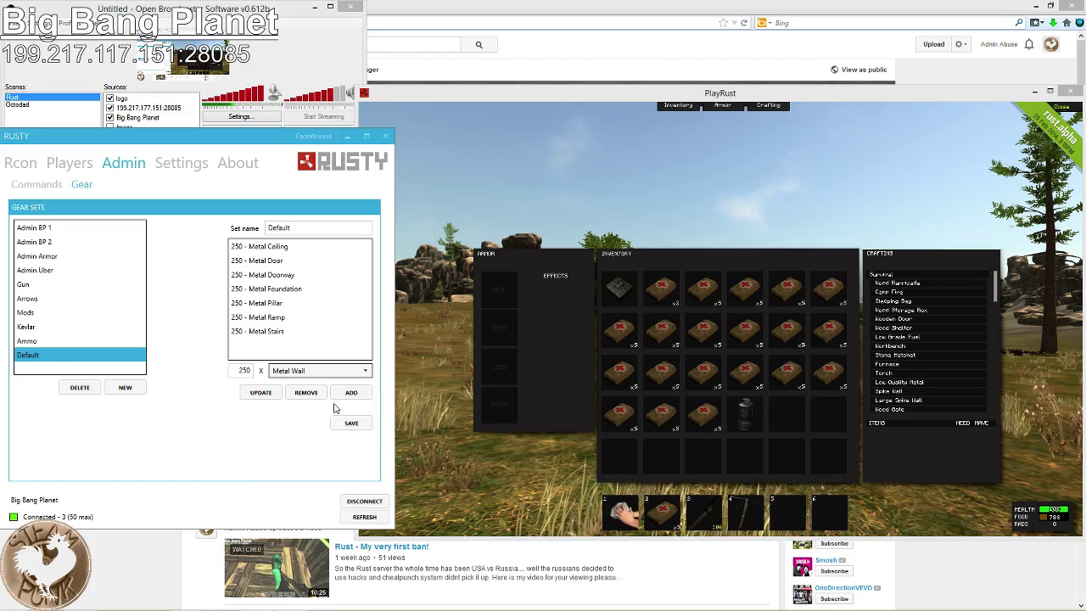
click(336, 371)
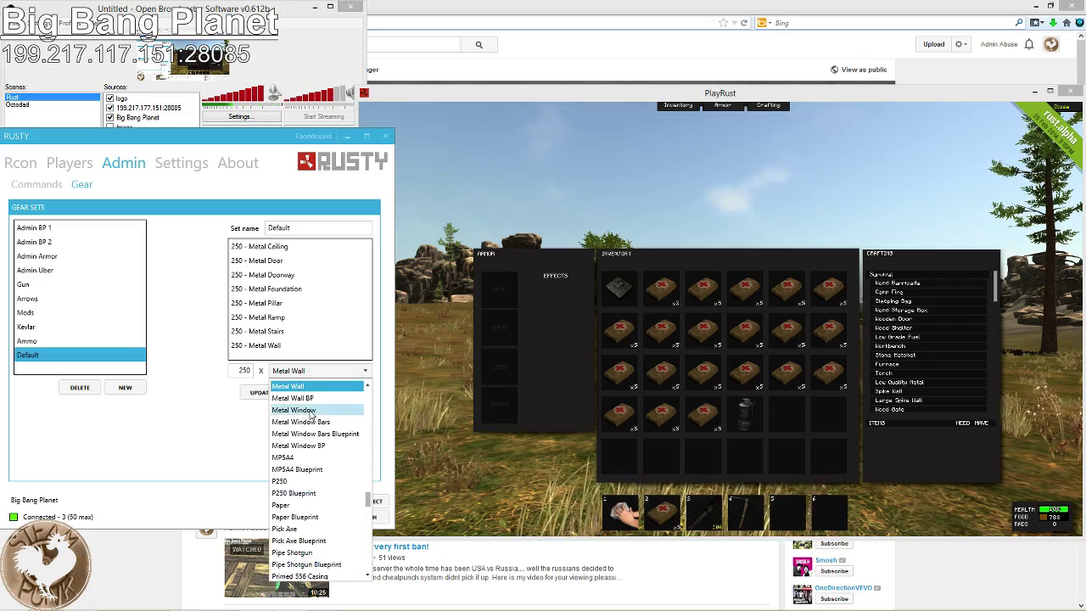
click(312, 410)
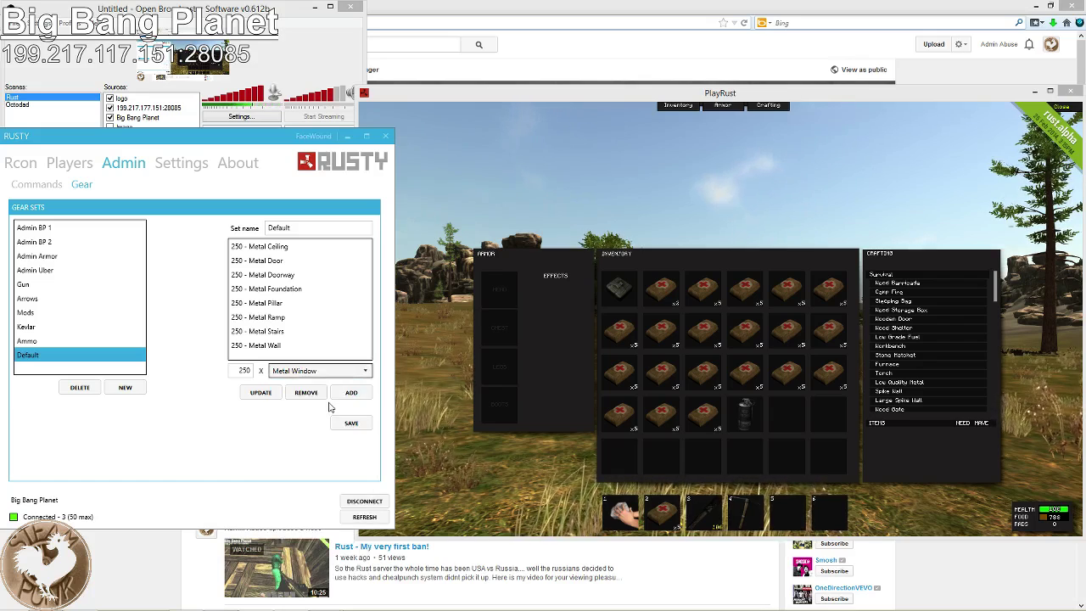
click(350, 393)
click(335, 371)
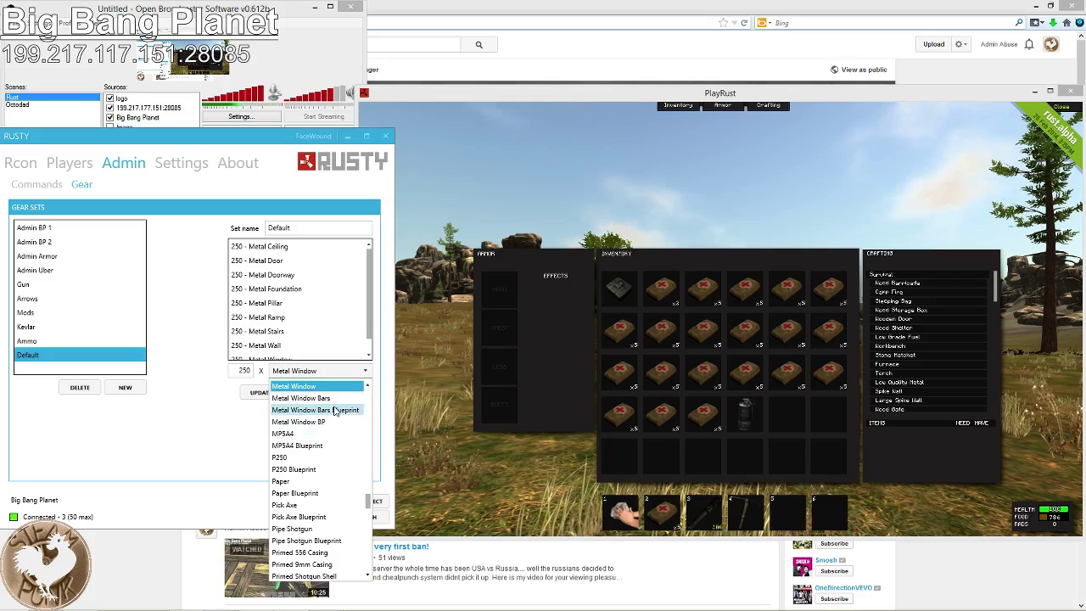
scroll(330, 414, down, 1)
scroll(329, 414, up, 3)
click(223, 431)
Rename the Default gear set to "Metal Building supplies" and save it
click(301, 228)
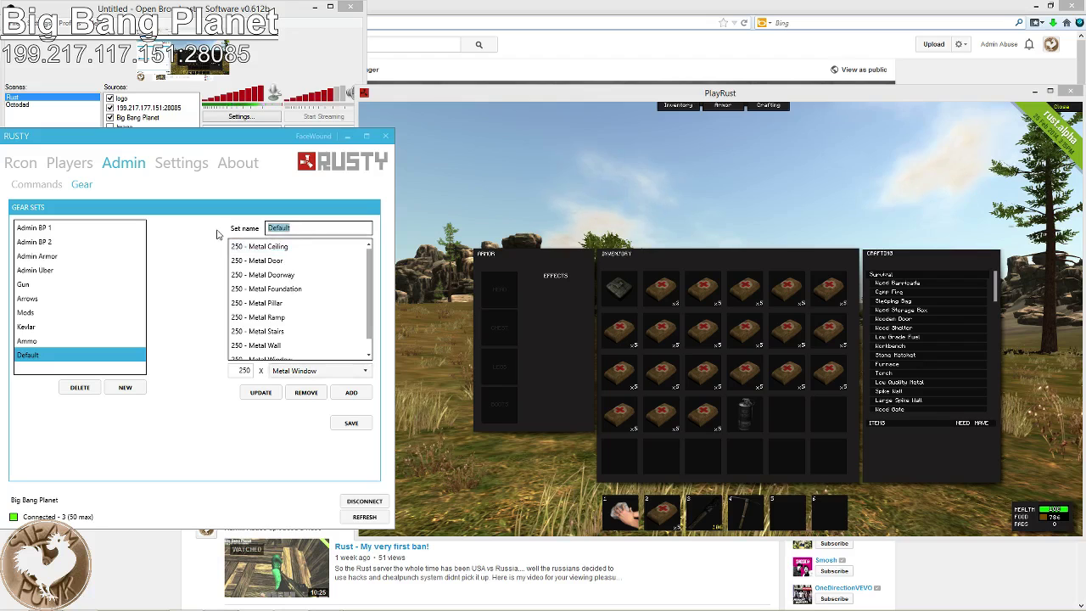
text(Metal )
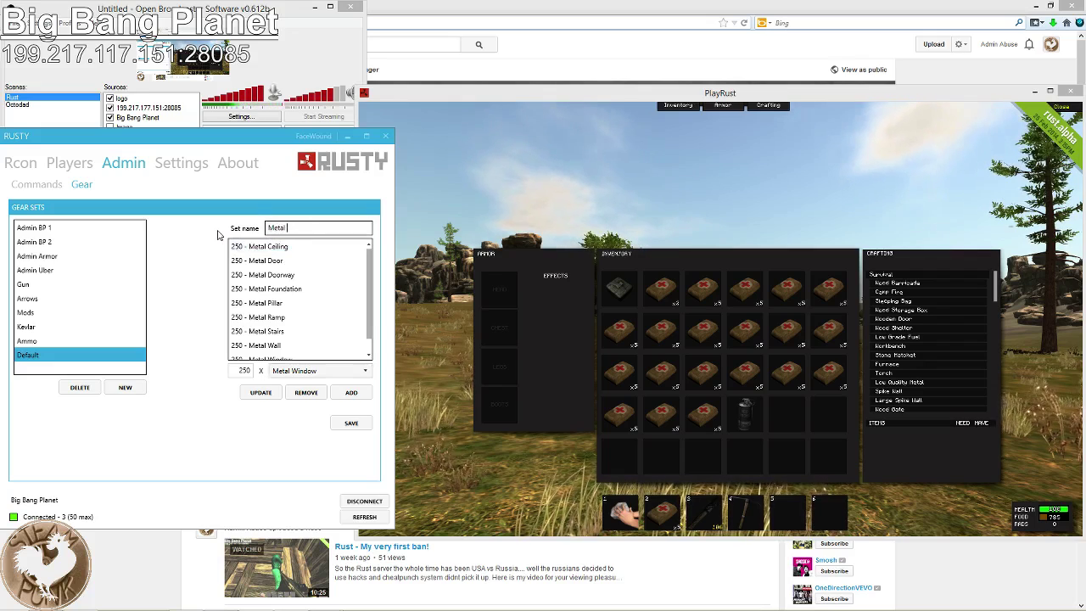
text(Building supplies)
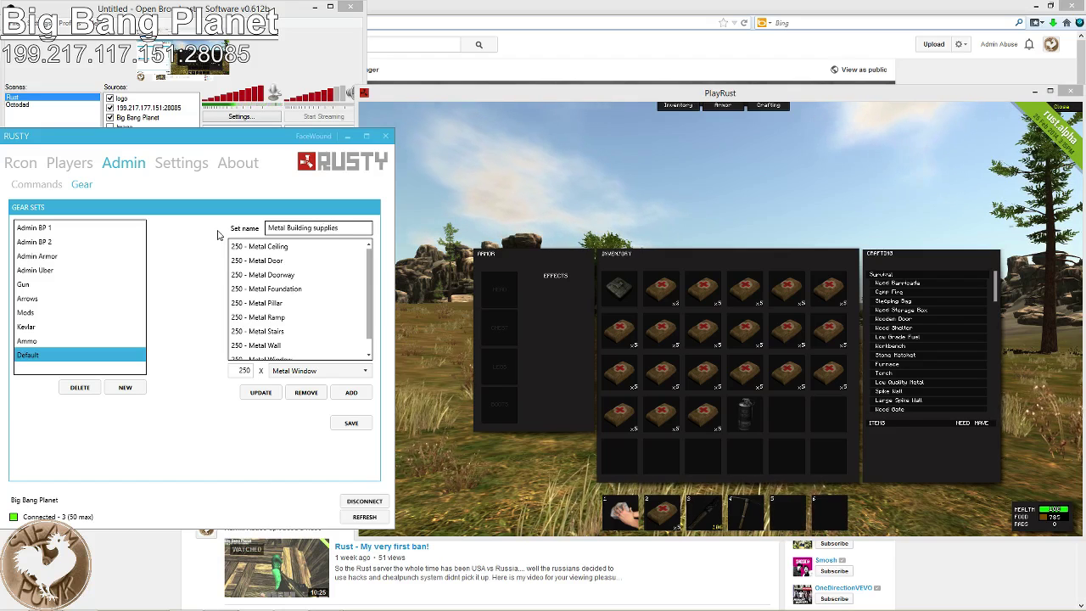
click(352, 423)
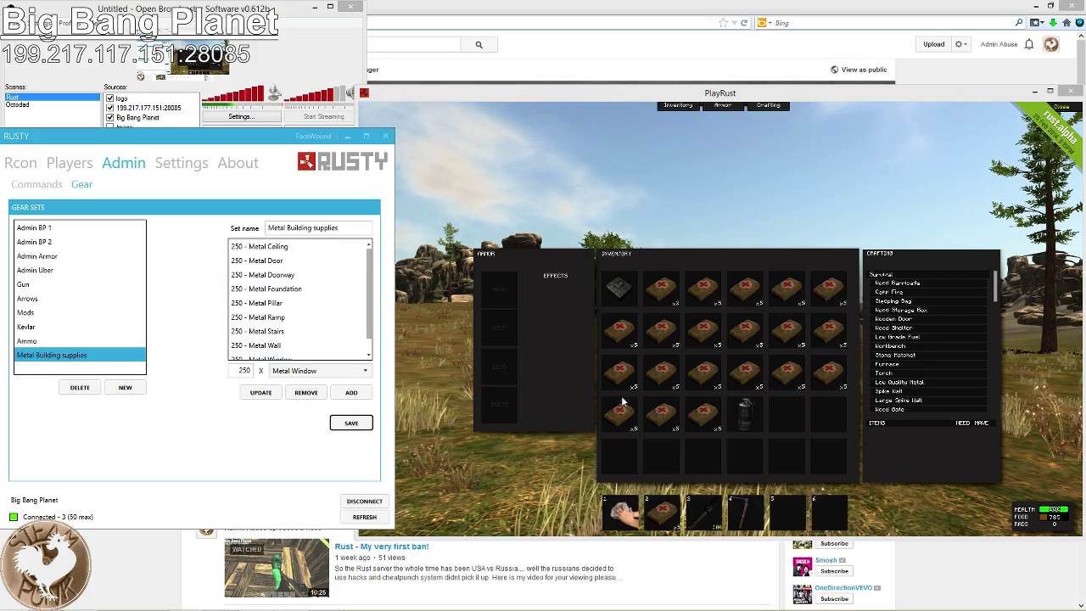
Drop the bandage stacks in the third and fourth inventory rows onto the ground to free up slots
drag(619, 415, 519, 458)
drag(649, 431, 477, 489)
drag(626, 377, 570, 458)
drag(661, 373, 553, 475)
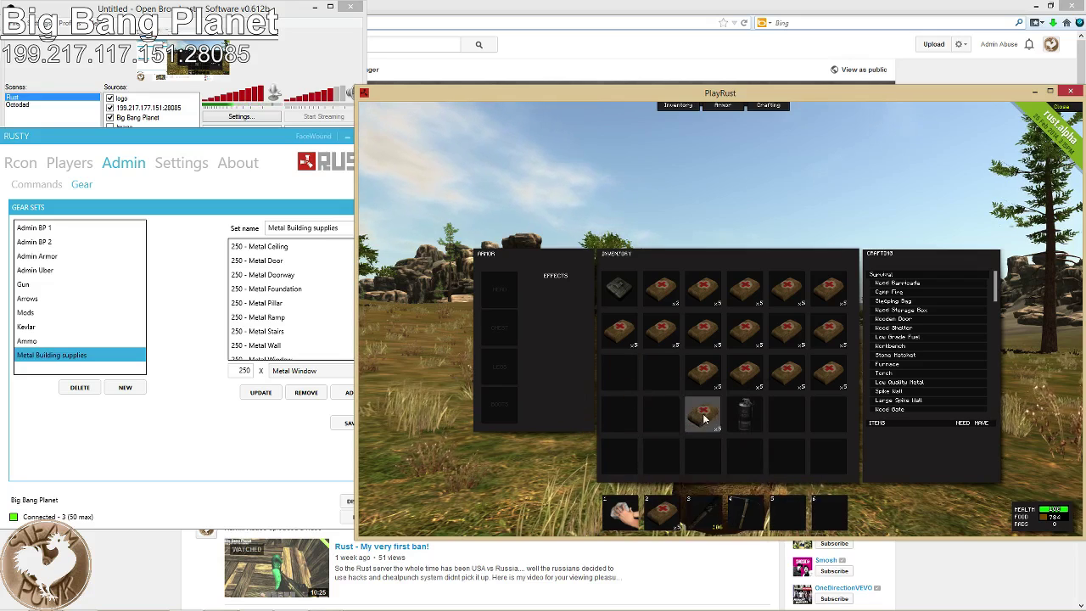
drag(705, 415, 587, 459)
drag(701, 373, 556, 424)
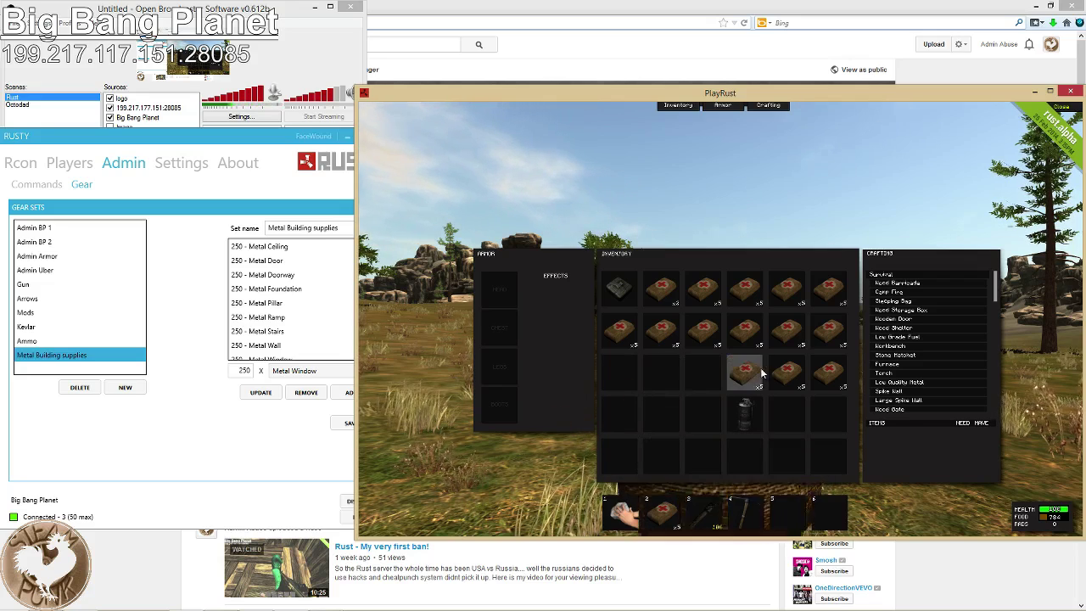
drag(745, 371, 434, 477)
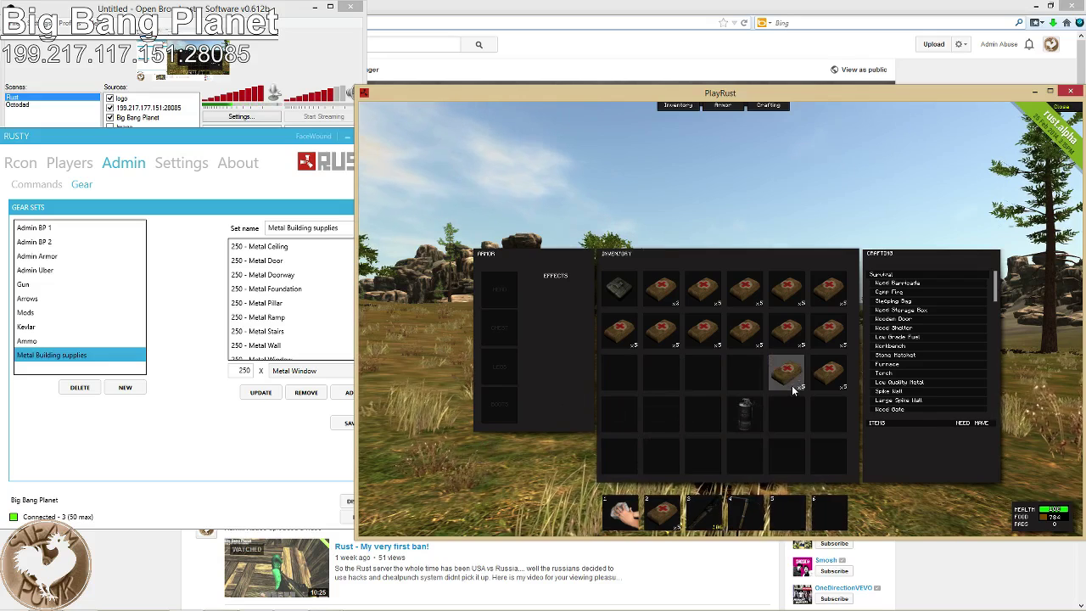
drag(791, 384, 488, 468)
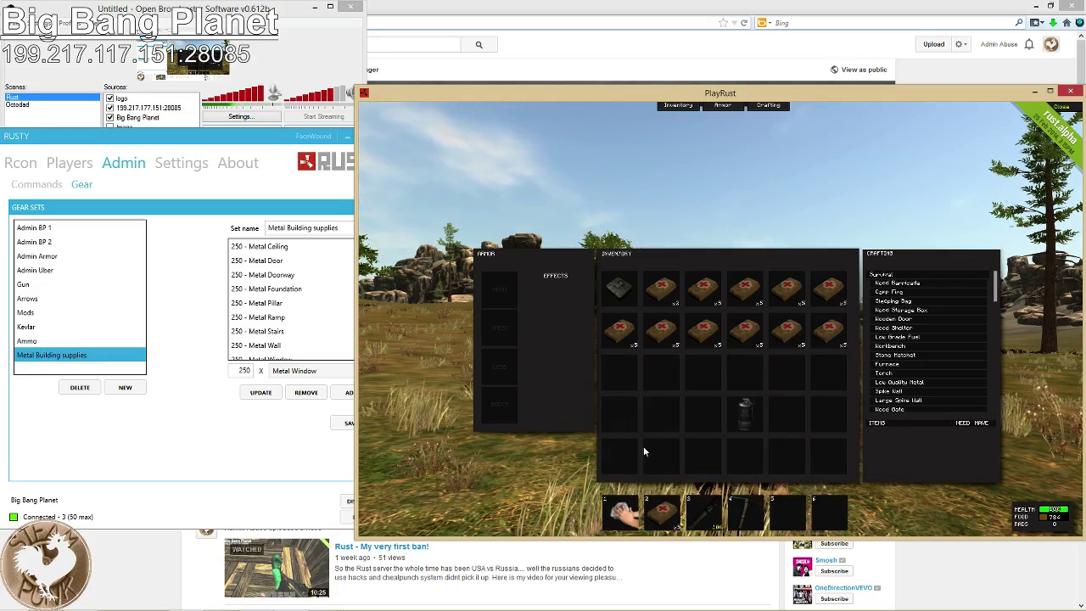
Throw the supply signal from hotbar slot 5 onto the ground ahead, and reopen the inventory
key(Tab)
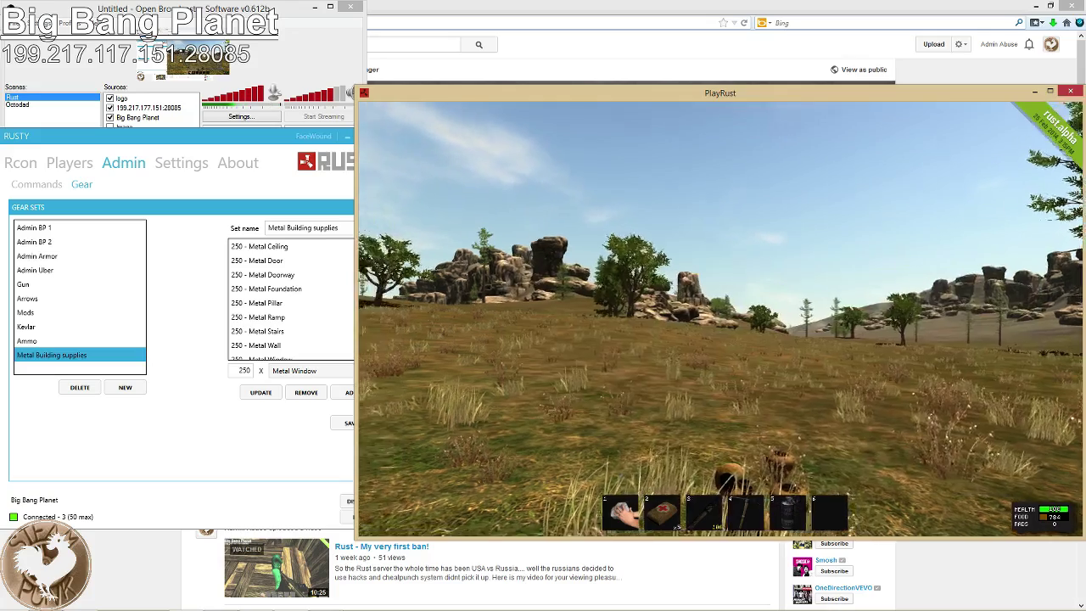
key(5)
click(720, 319)
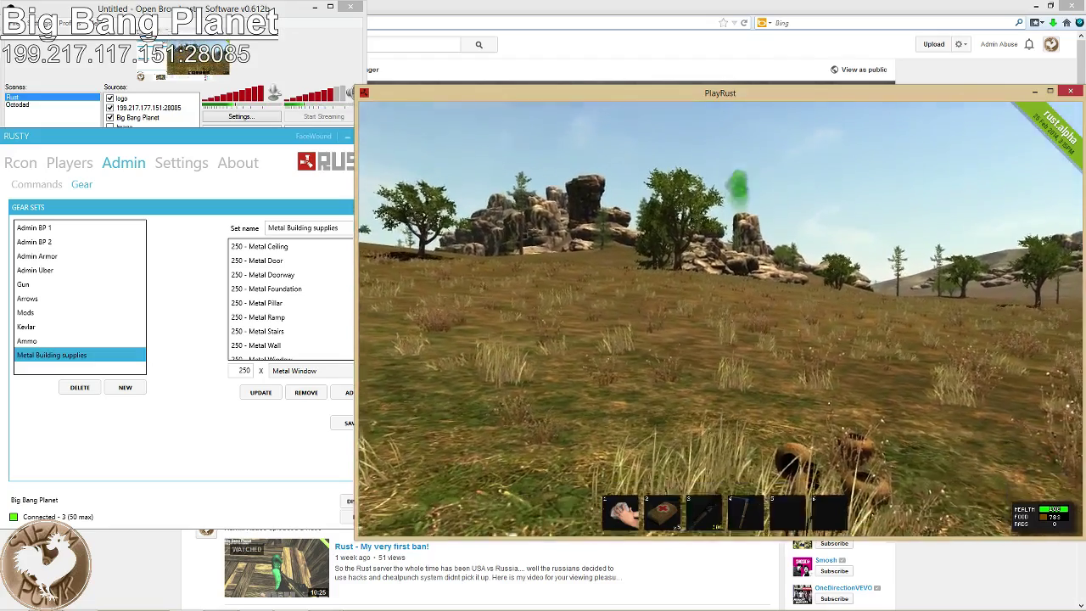
key(Tab)
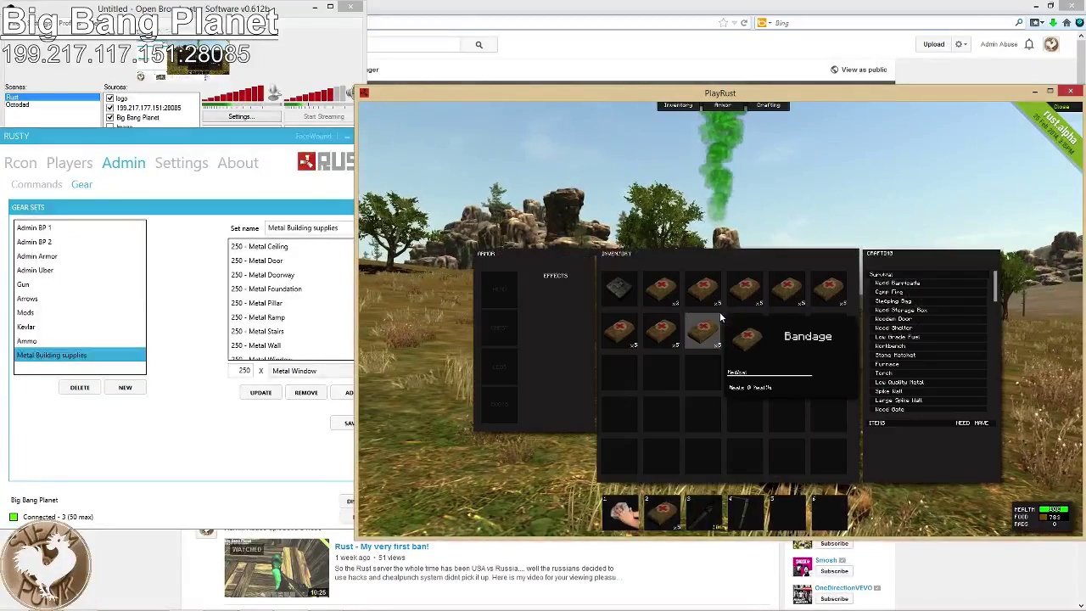
Switch to RUSTY and give the Metal Building supplies gear set to the selected player
click(177, 390)
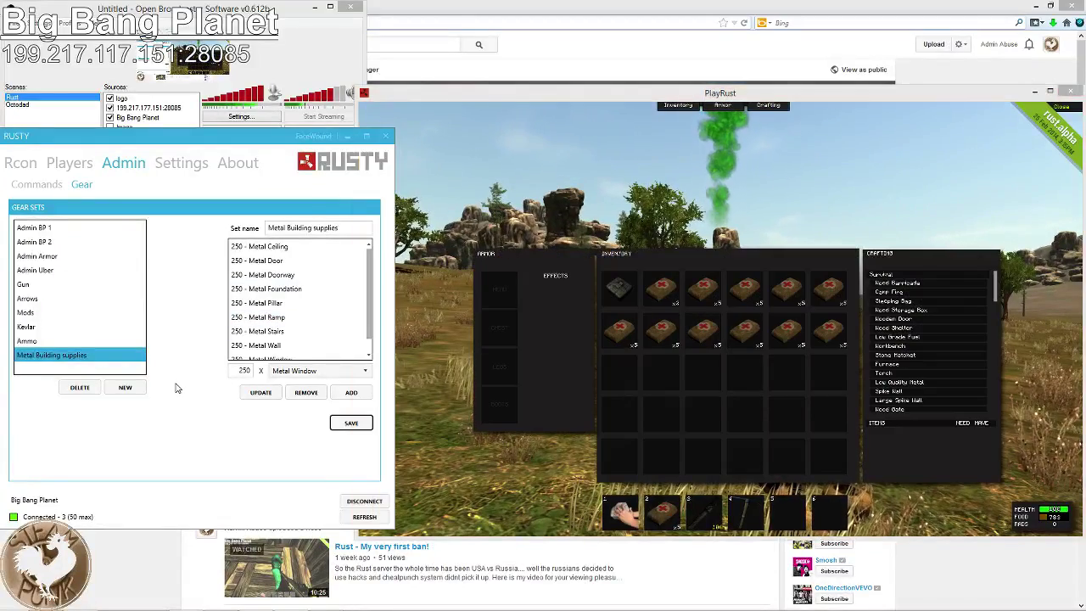
click(36, 184)
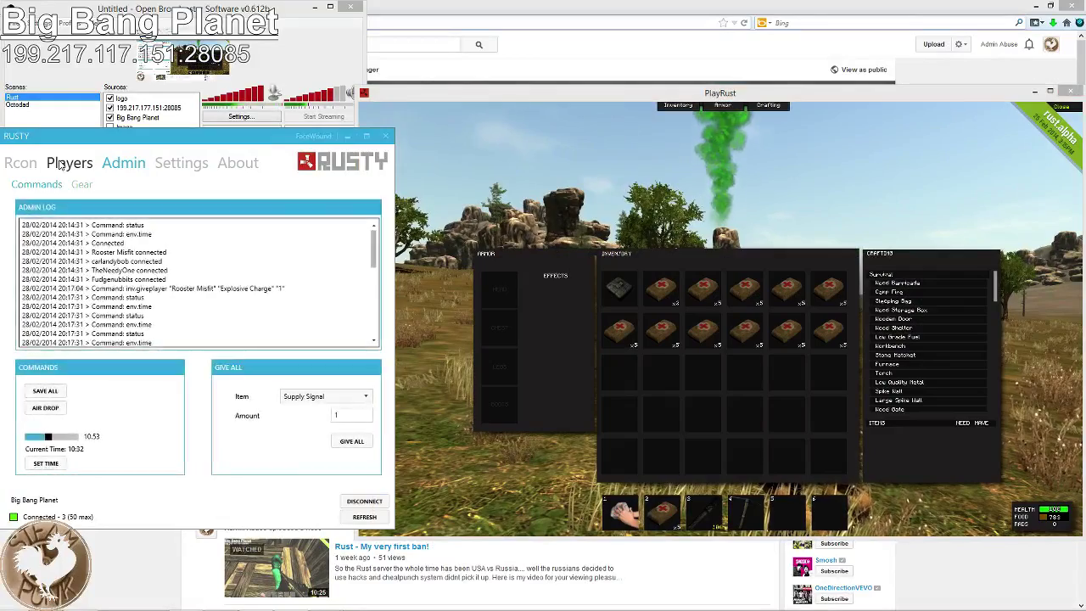
click(69, 162)
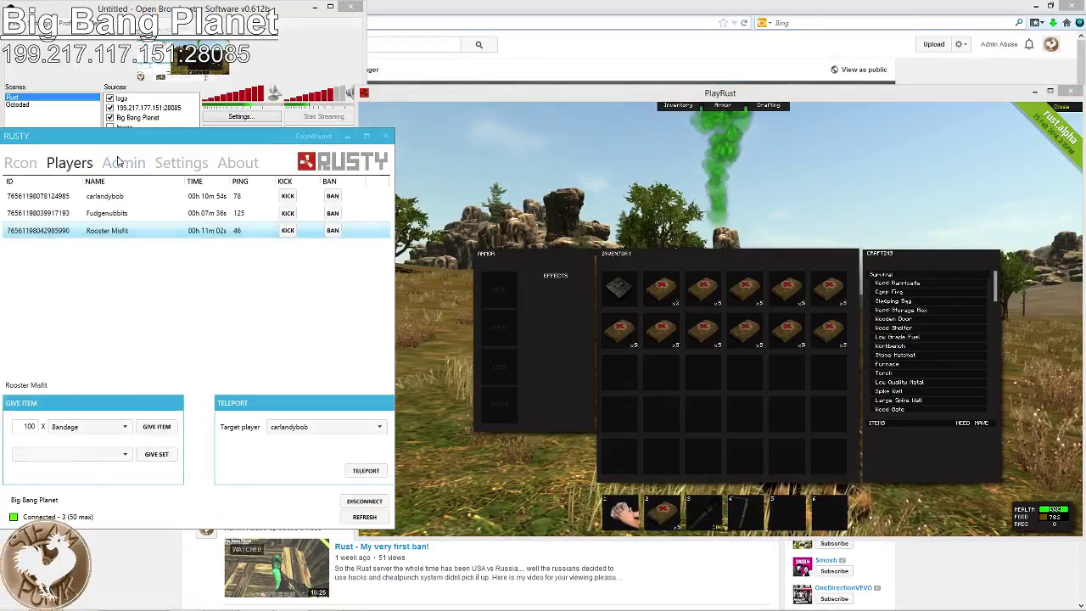
click(124, 455)
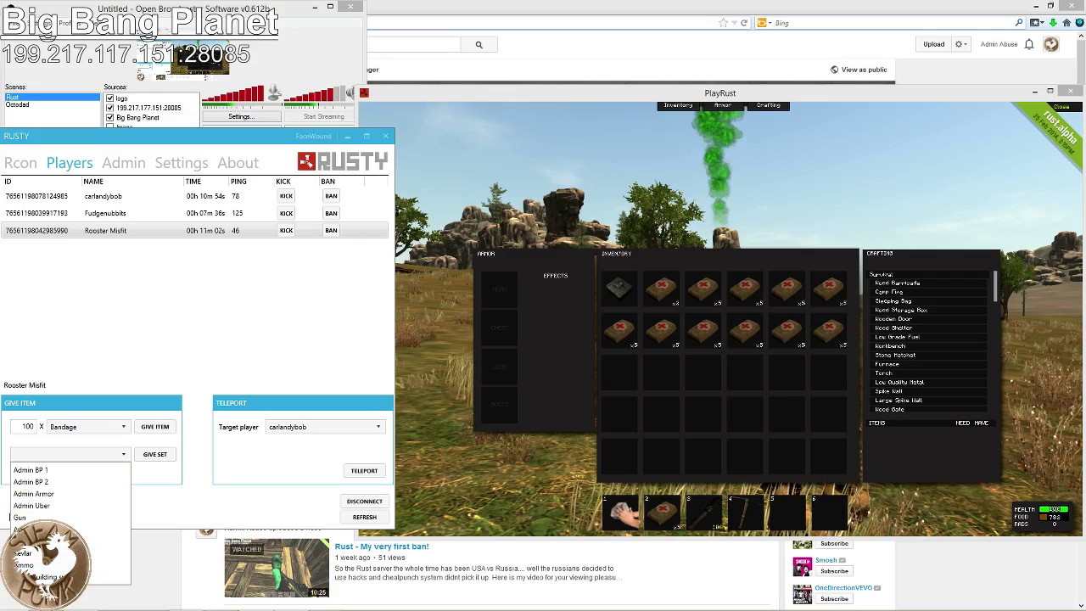
click(43, 576)
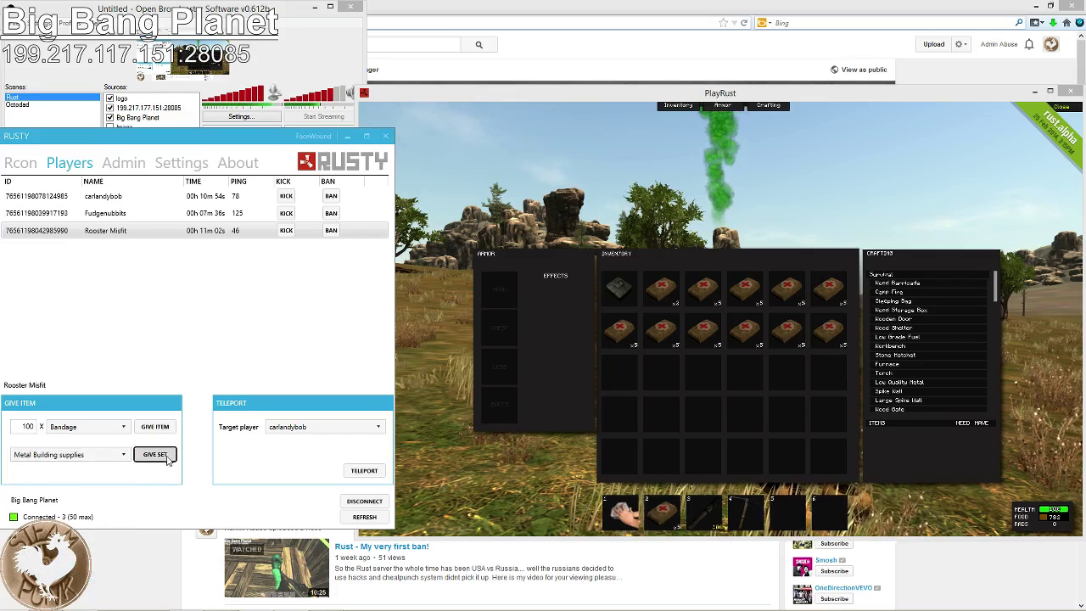
click(167, 457)
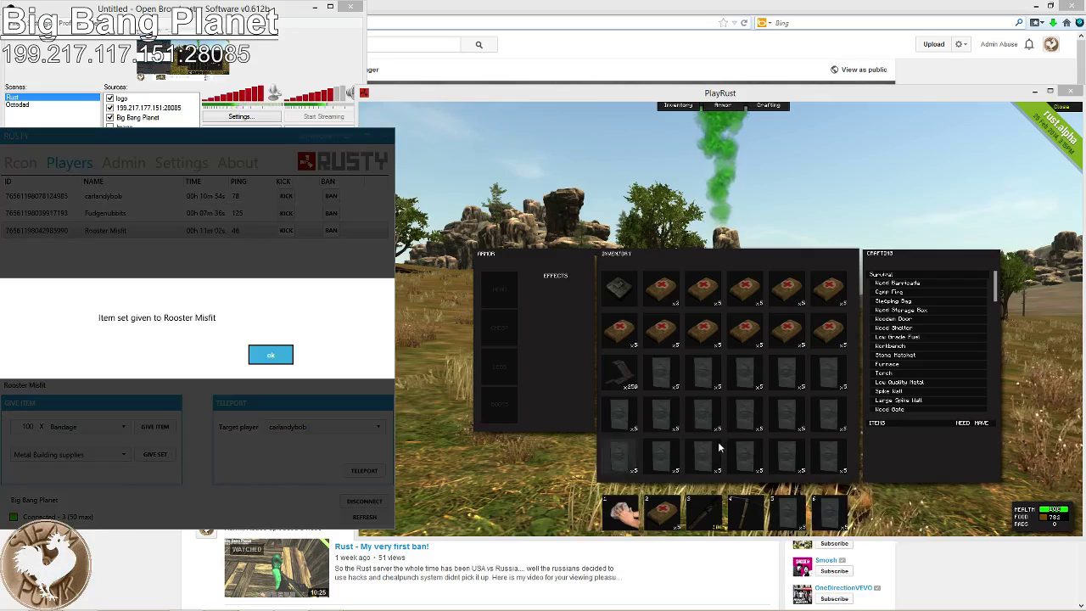
Switch to the game, drop the Metal Door stacks from the main inventory grid, and close the inventory
drag(672, 379, 500, 473)
drag(616, 429, 543, 450)
drag(619, 456, 555, 459)
drag(519, 516, 520, 514)
drag(661, 457, 555, 475)
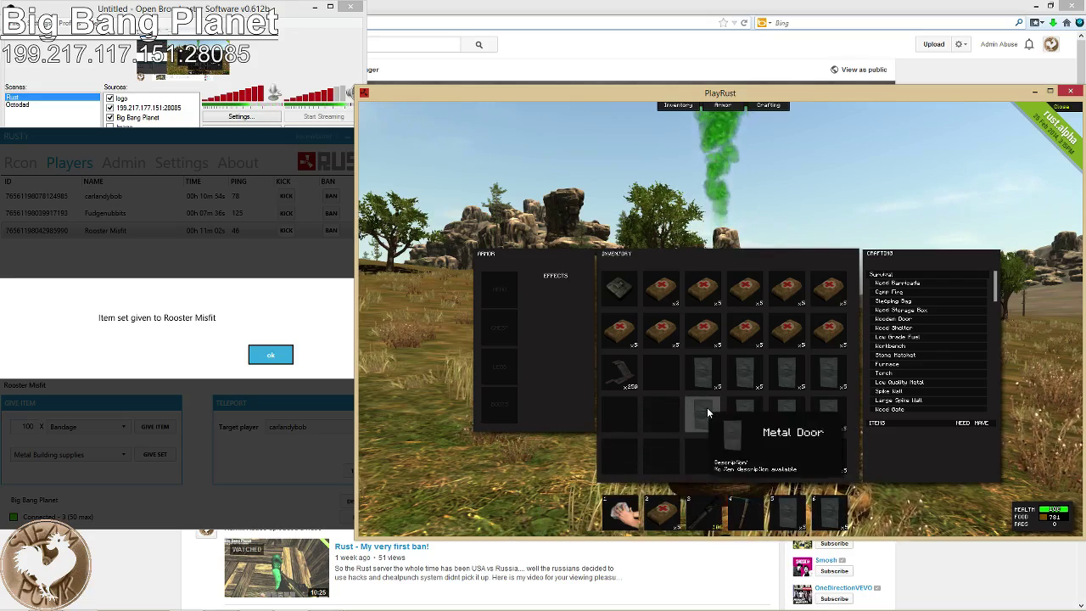
drag(702, 416, 900, 513)
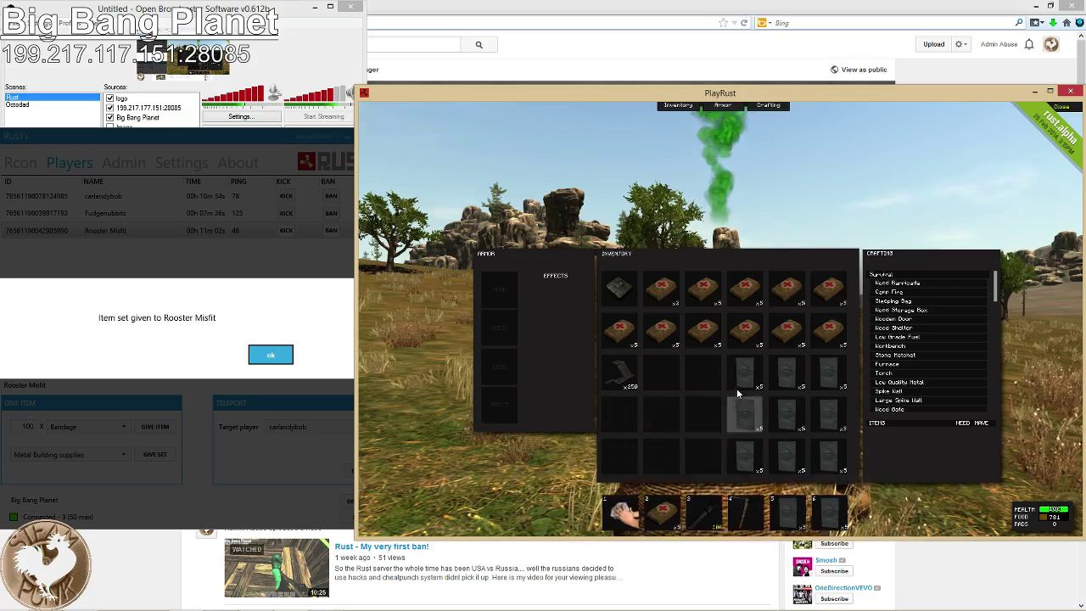
drag(740, 383, 586, 461)
drag(741, 416, 899, 513)
drag(777, 461, 586, 475)
drag(781, 416, 510, 473)
drag(805, 386, 925, 446)
drag(829, 373, 930, 508)
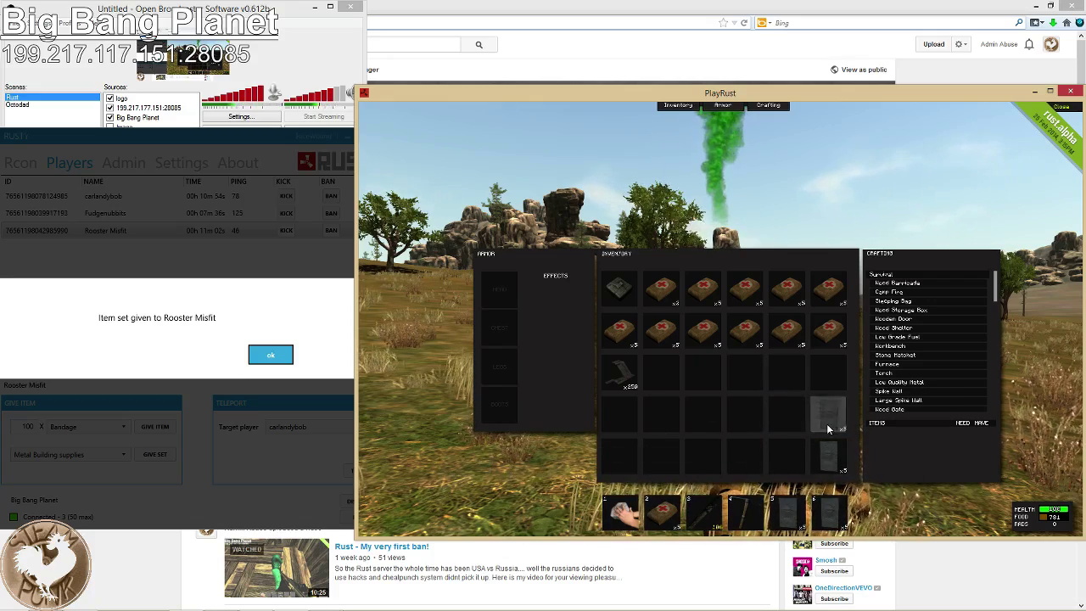
drag(828, 424, 904, 514)
drag(836, 455, 899, 518)
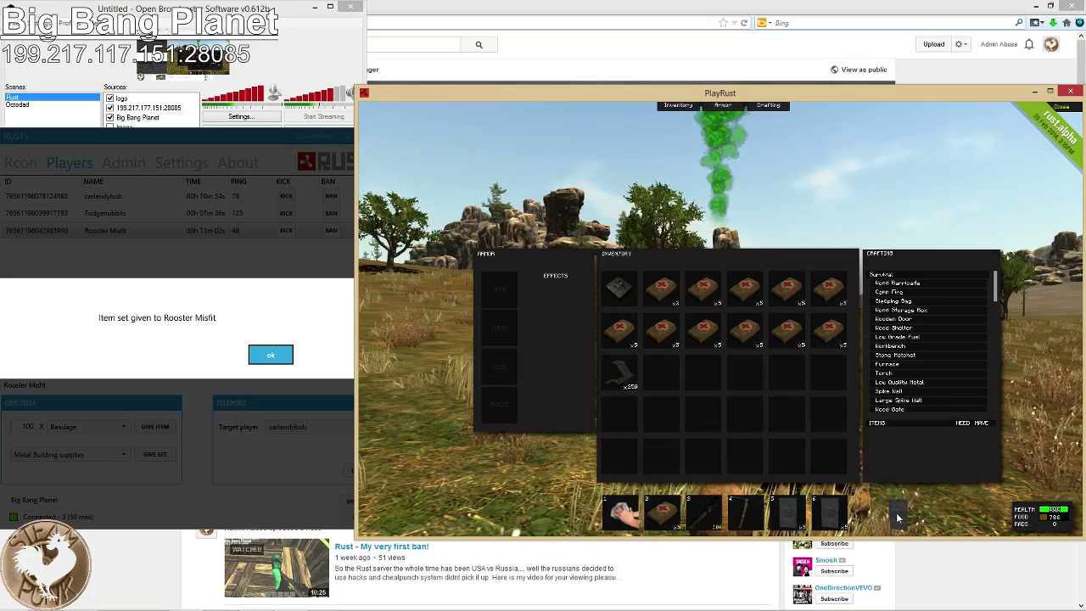
key(Tab)
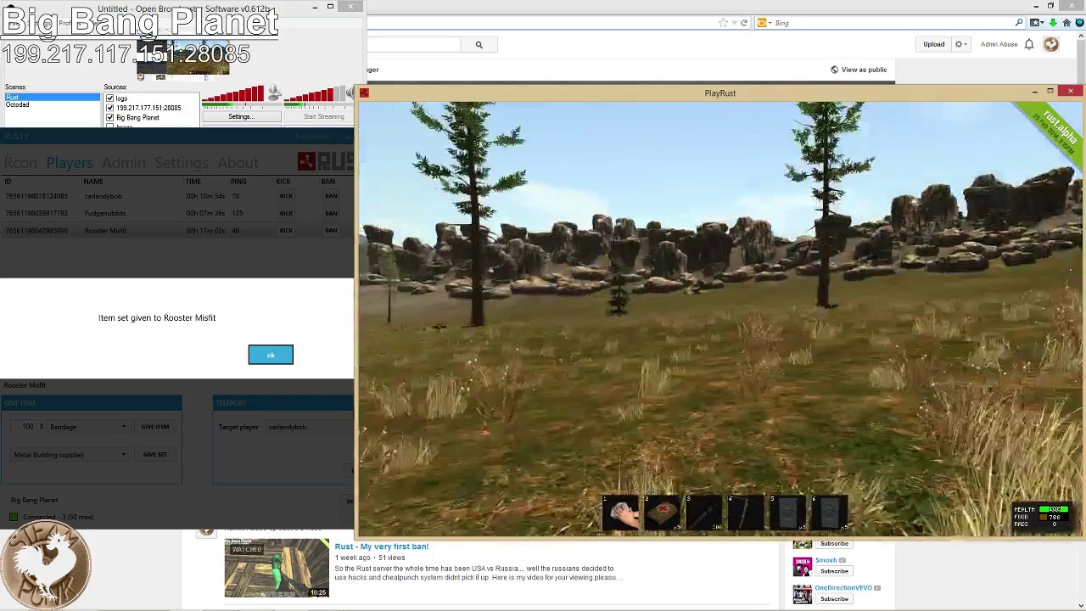
key(Tab)
key(Tab)
key(Tab)
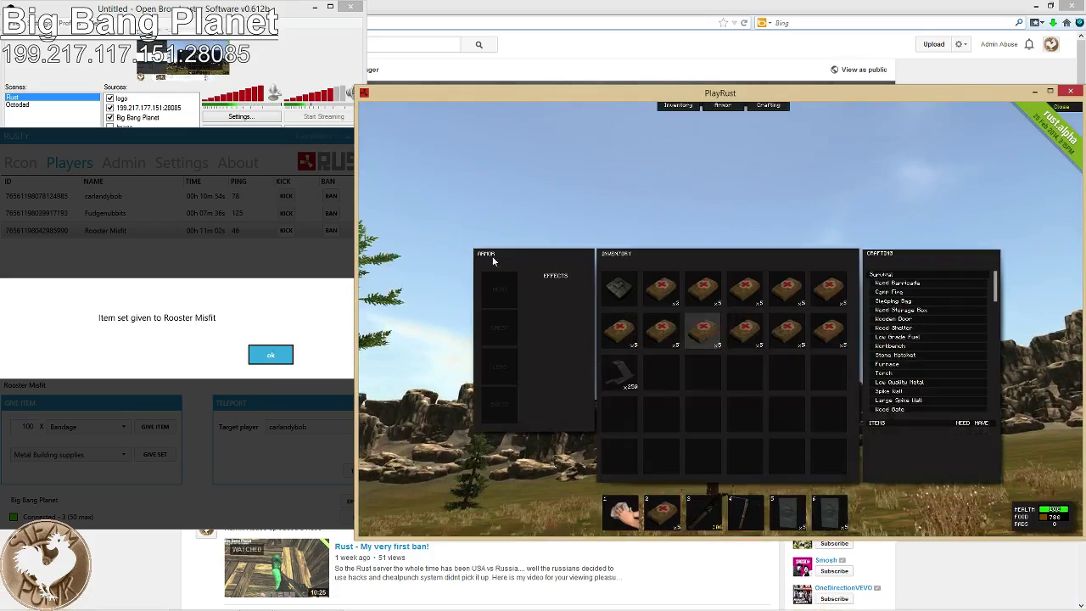
Open the Metal Building supplies gear set in RUSTY for editing and remove Metal Doorway from it
click(270, 354)
click(123, 162)
click(82, 185)
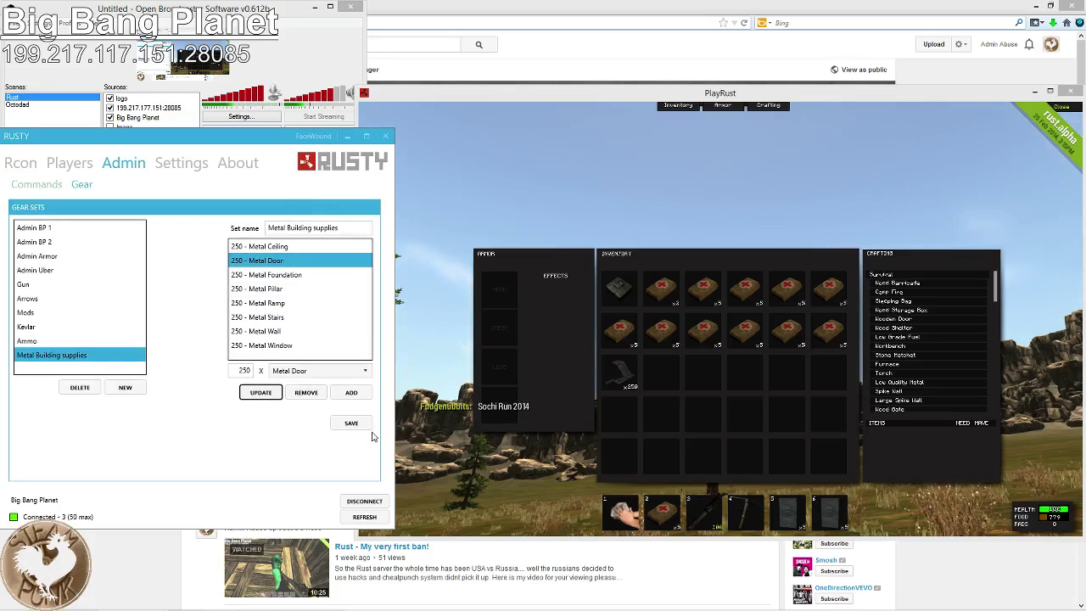
Return to the game and drop the remaining stack of 250 building parts from the inventory
click(428, 419)
key(Tab)
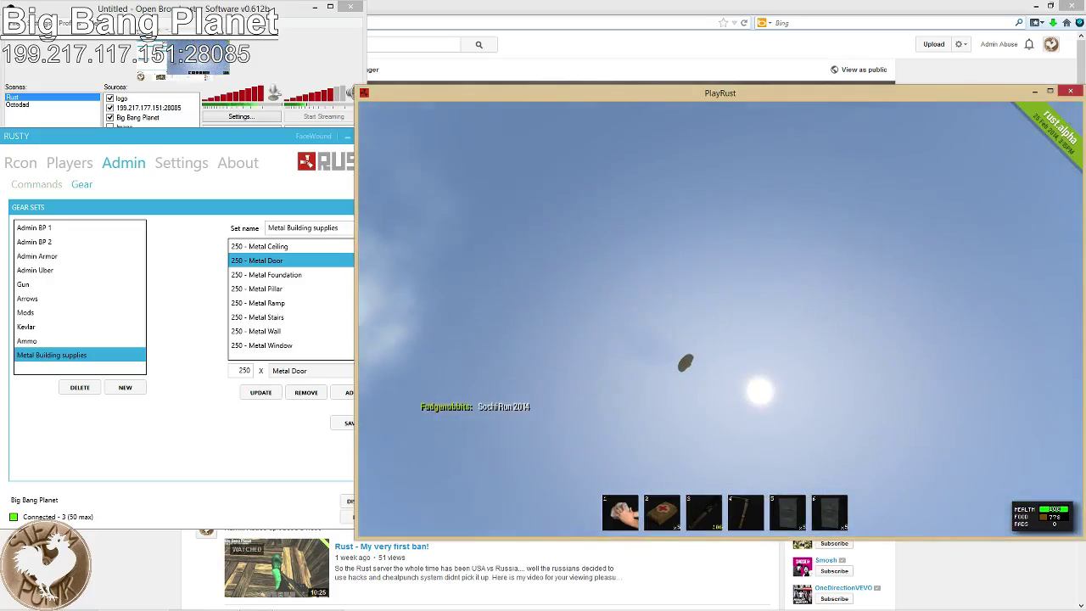
key(Tab)
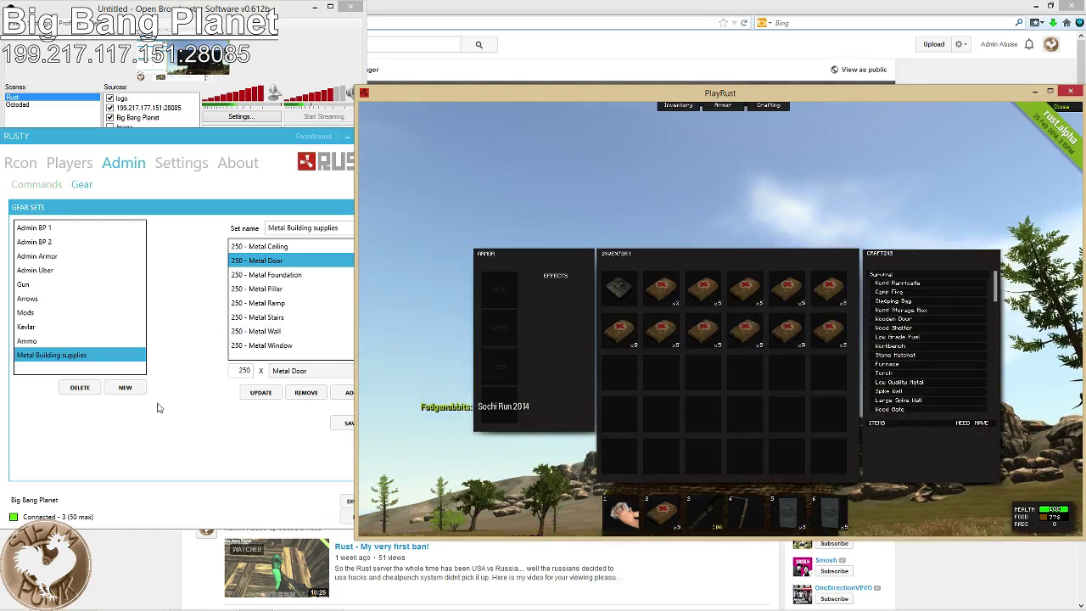
Return to the player list in RUSTY and give the edited Metal Building supplies set to the selected player
click(75, 166)
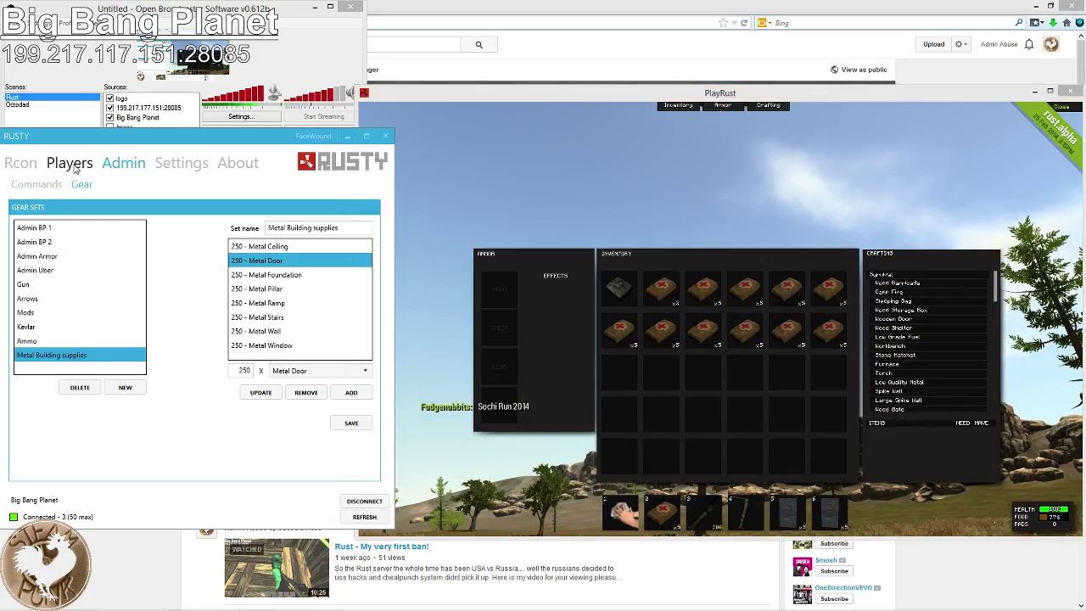
click(120, 165)
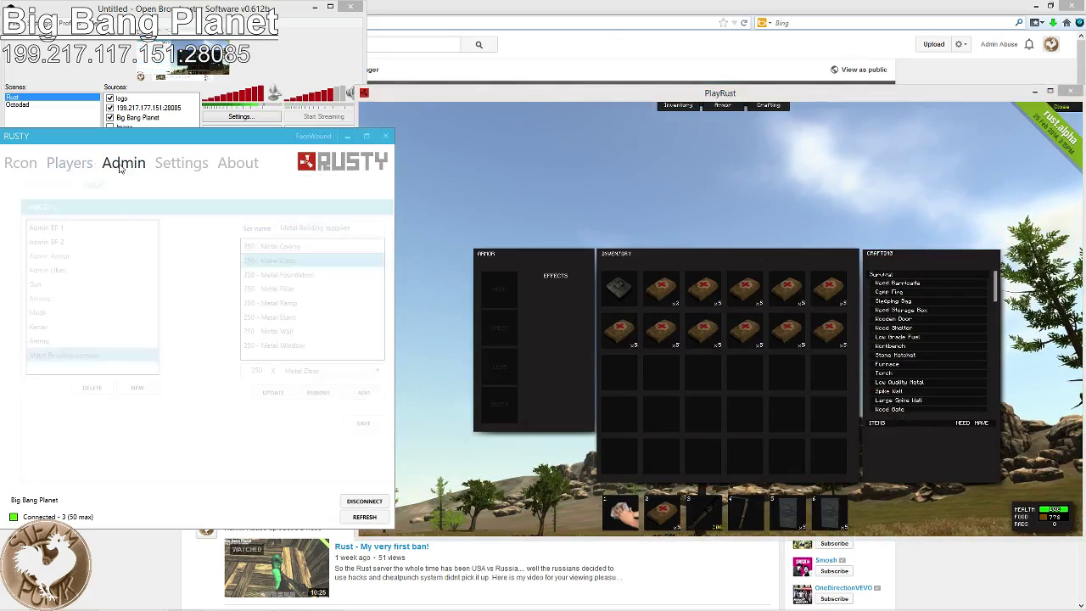
click(171, 163)
click(121, 168)
click(69, 163)
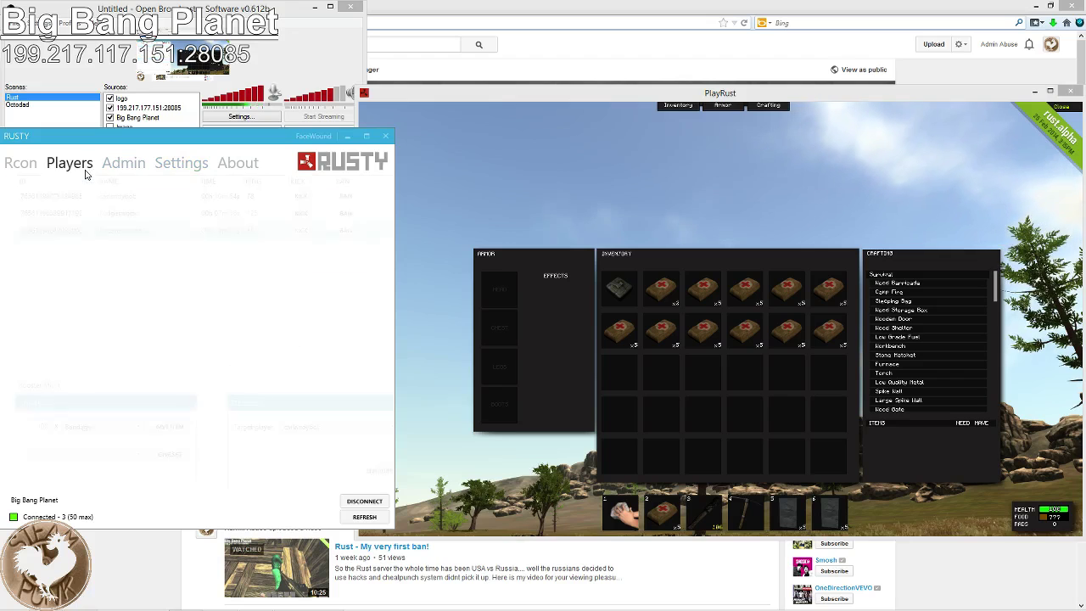
click(123, 455)
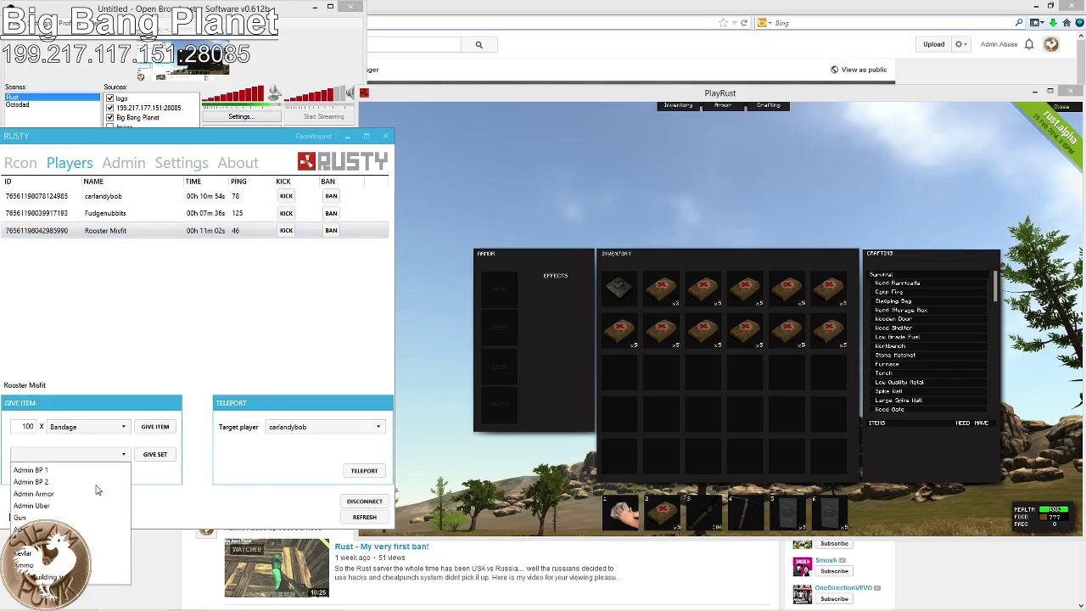
click(76, 576)
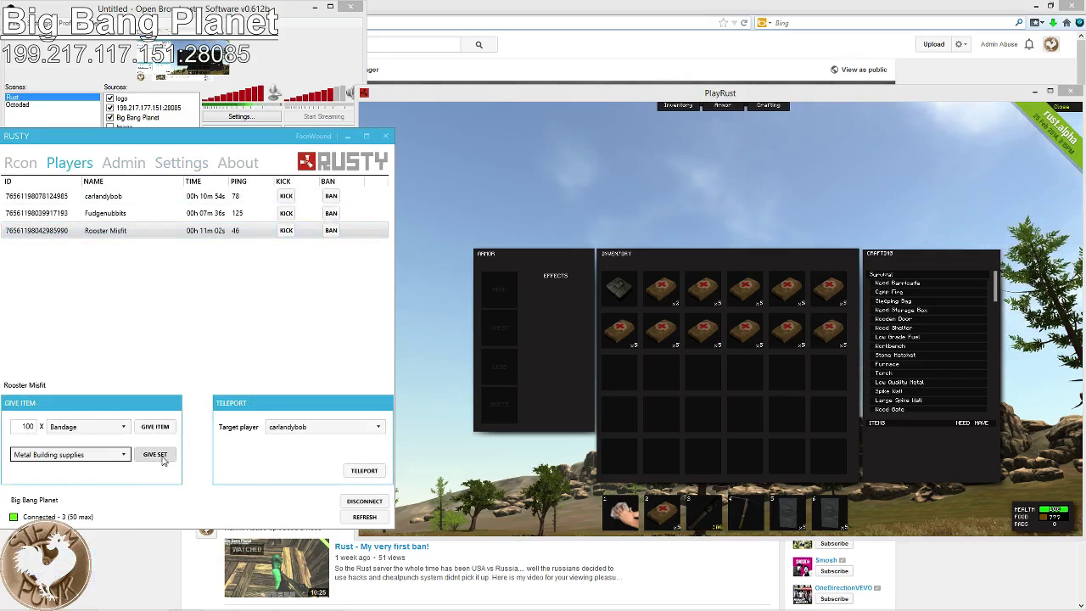
click(161, 456)
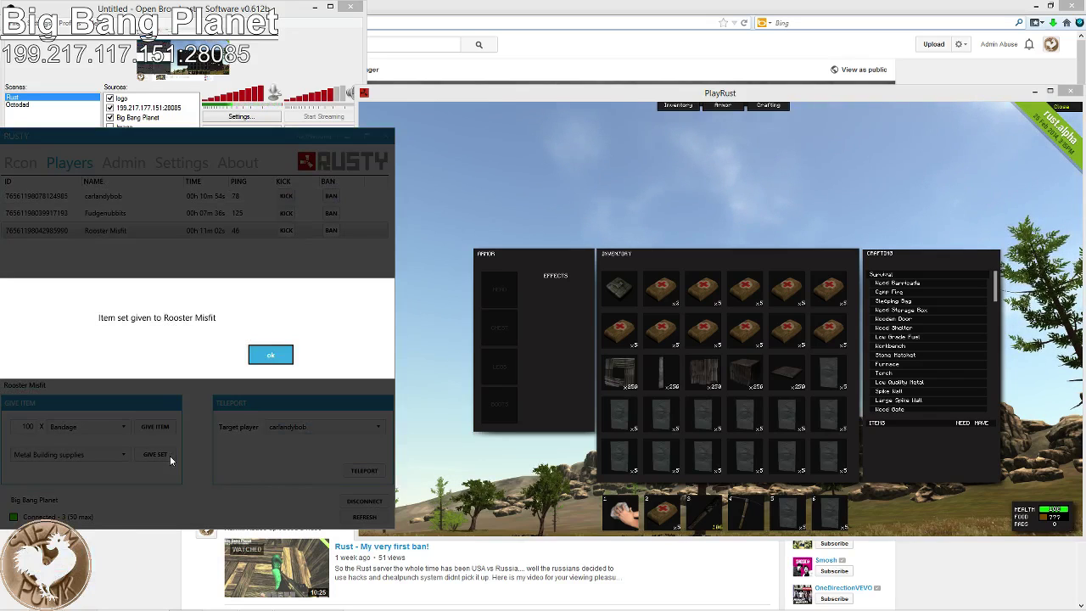
Drop all Metal Door stacks from the game inventory and the hotbar, keeping the stacks of 250 building parts
click(525, 474)
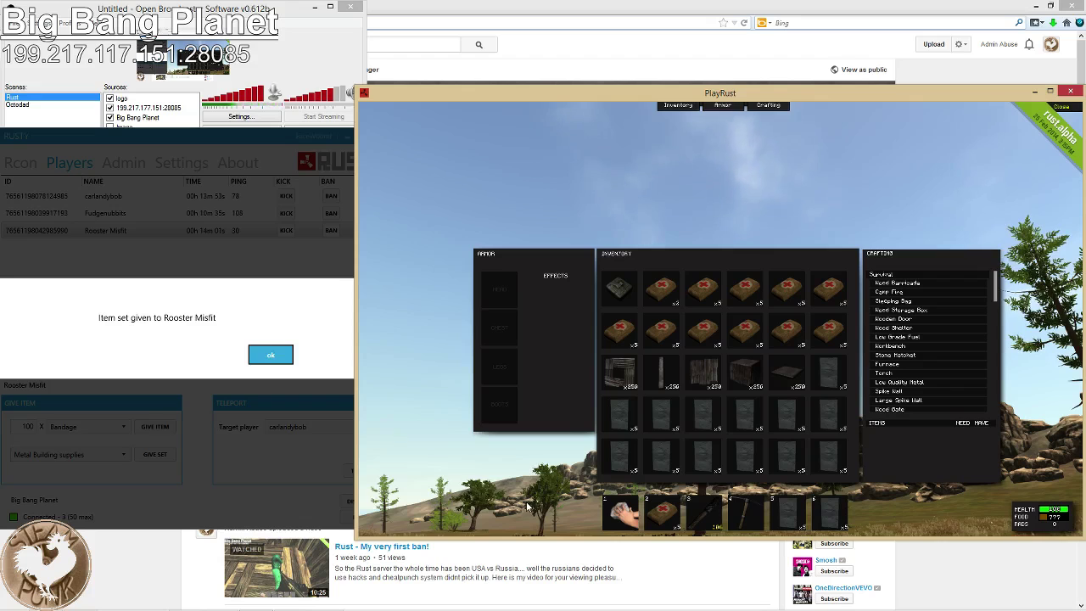
drag(747, 419, 513, 506)
drag(631, 421, 605, 468)
drag(660, 416, 530, 488)
drag(699, 421, 530, 498)
drag(735, 452, 557, 490)
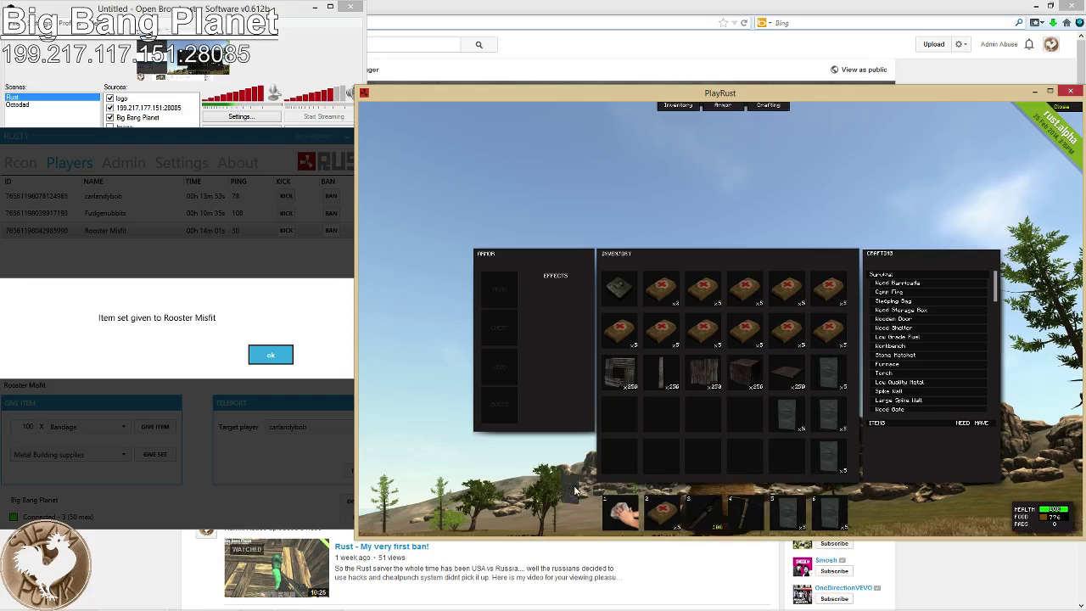
drag(830, 512, 905, 503)
drag(802, 513, 882, 501)
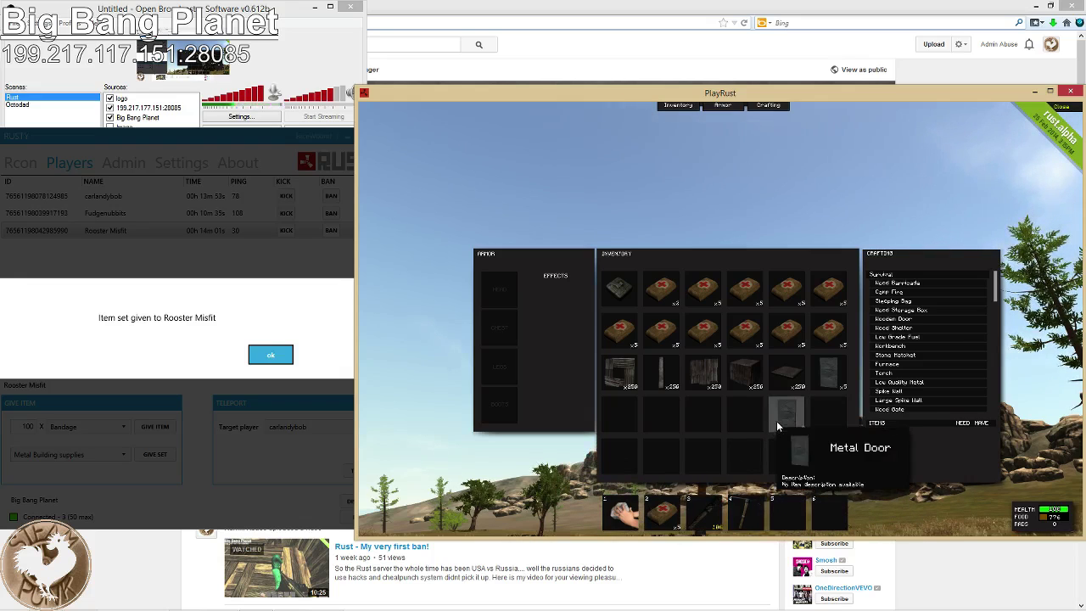
drag(781, 418, 873, 512)
key(Tab)
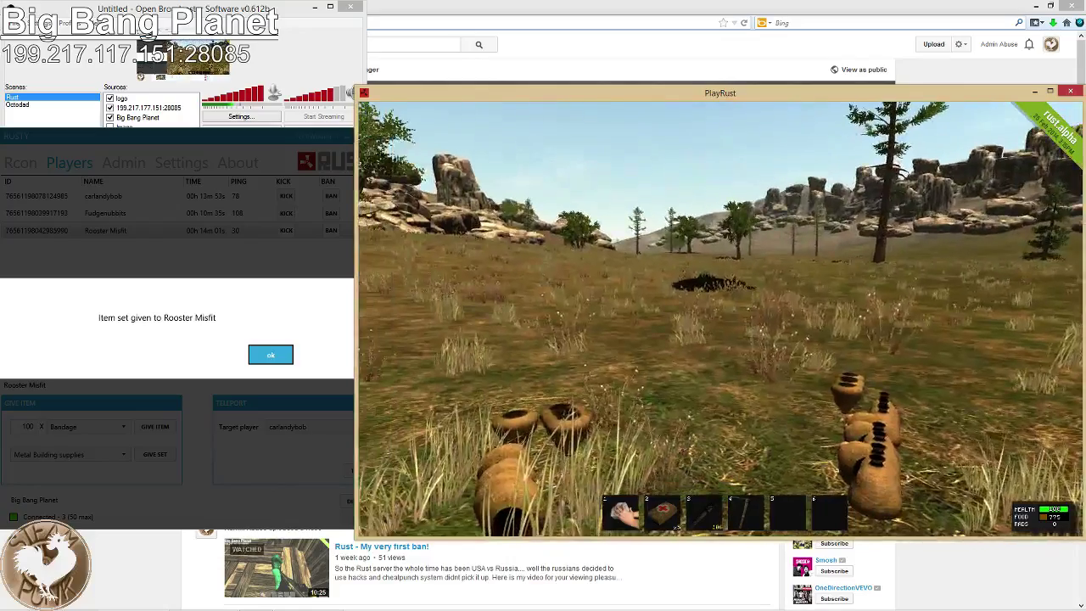
key(Tab)
key(Tab)
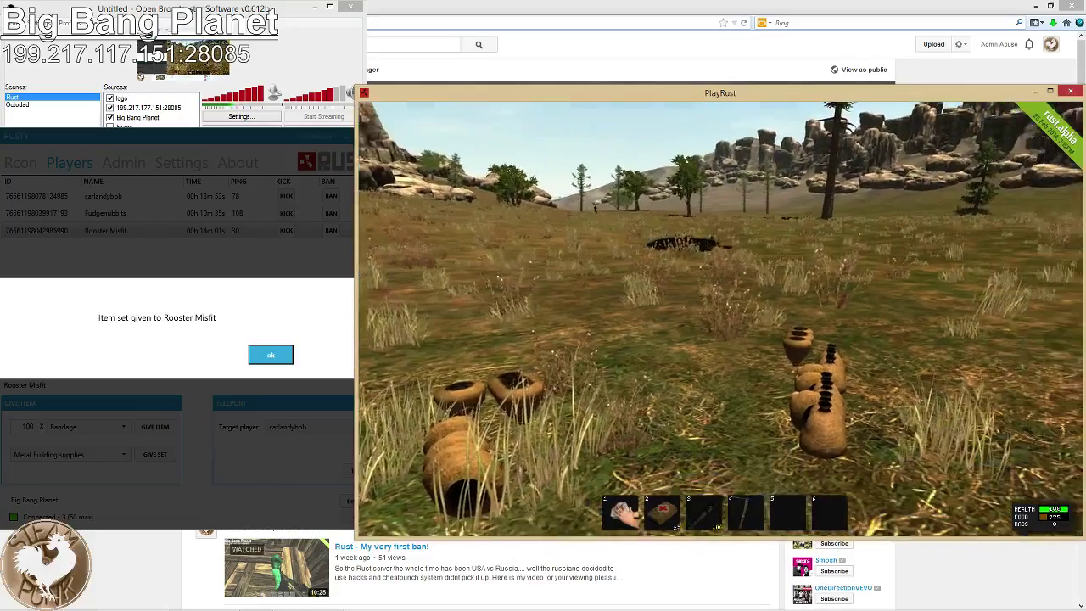
key(Tab)
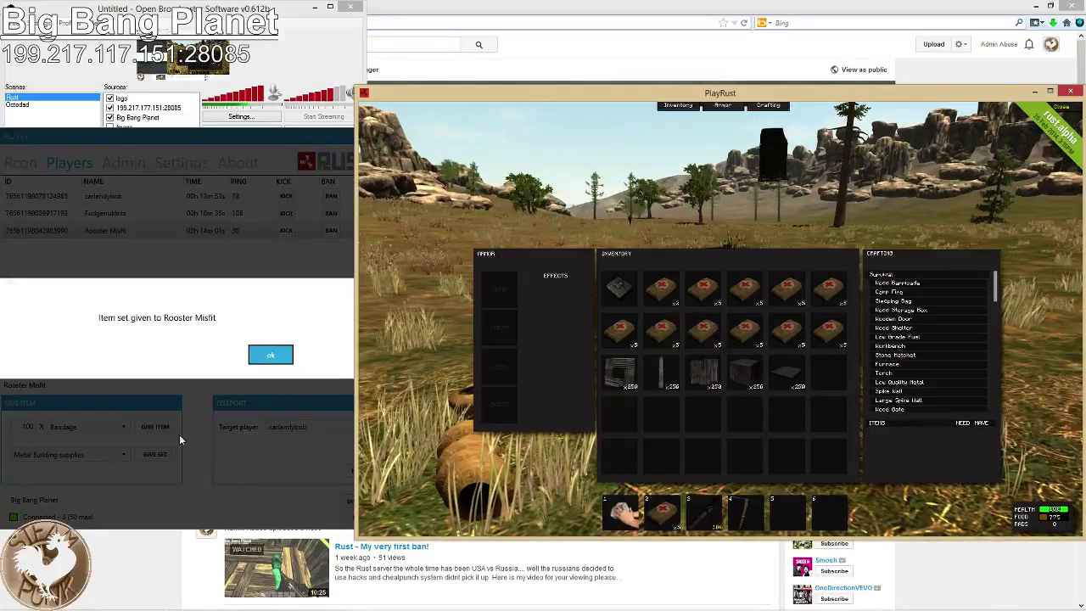
Dismiss the set confirmation in RUSTY and give the Gun set to the selected player
click(269, 356)
click(121, 456)
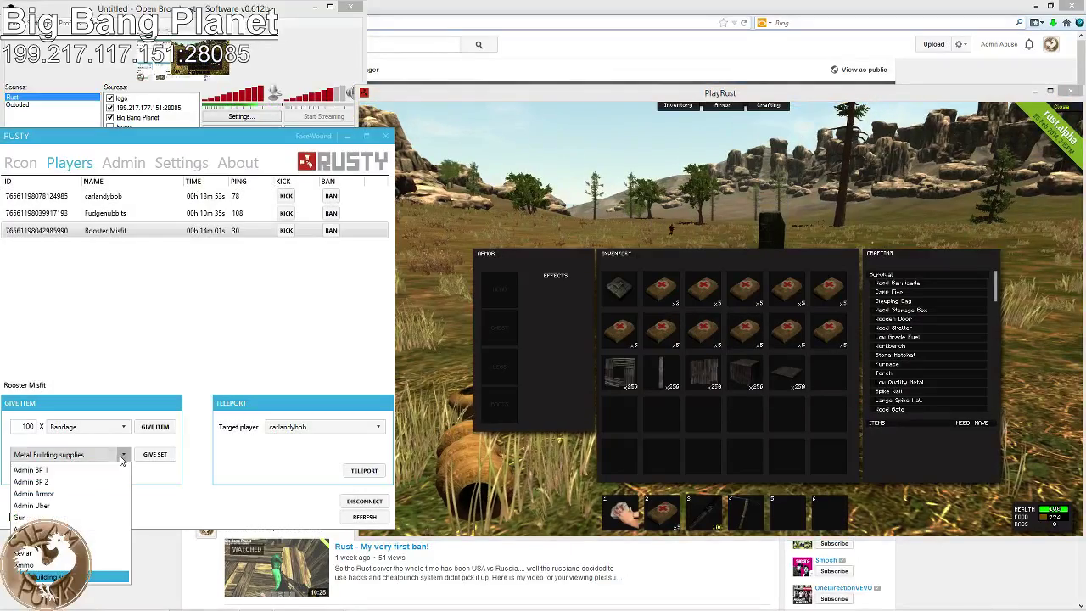
click(25, 518)
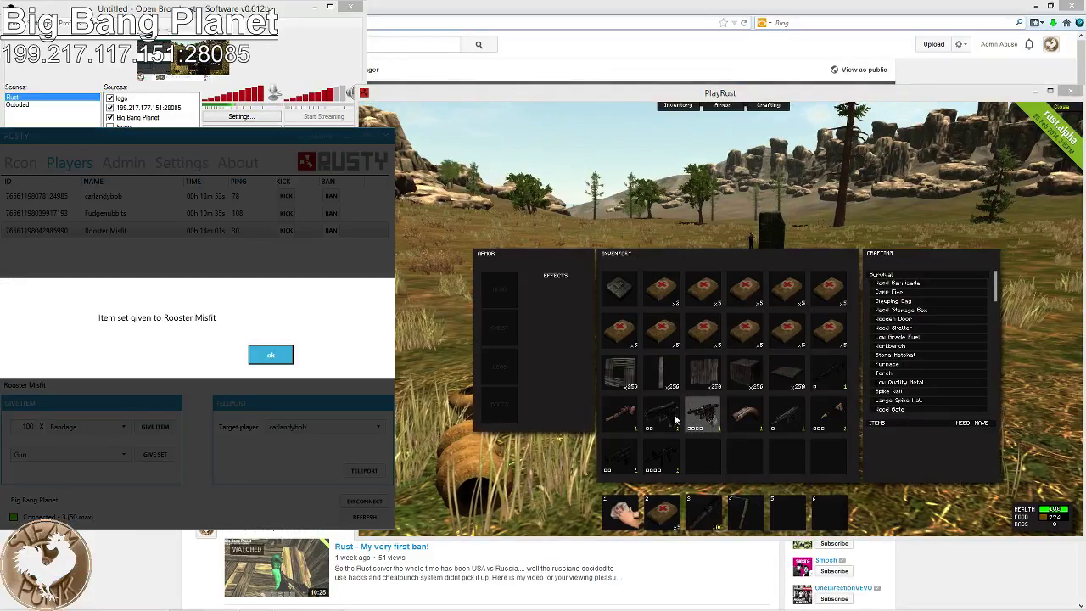
In the game, place two of the received guns in hotbar slots 5 and 6, equipping and aiming each one
click(672, 417)
key(Tab)
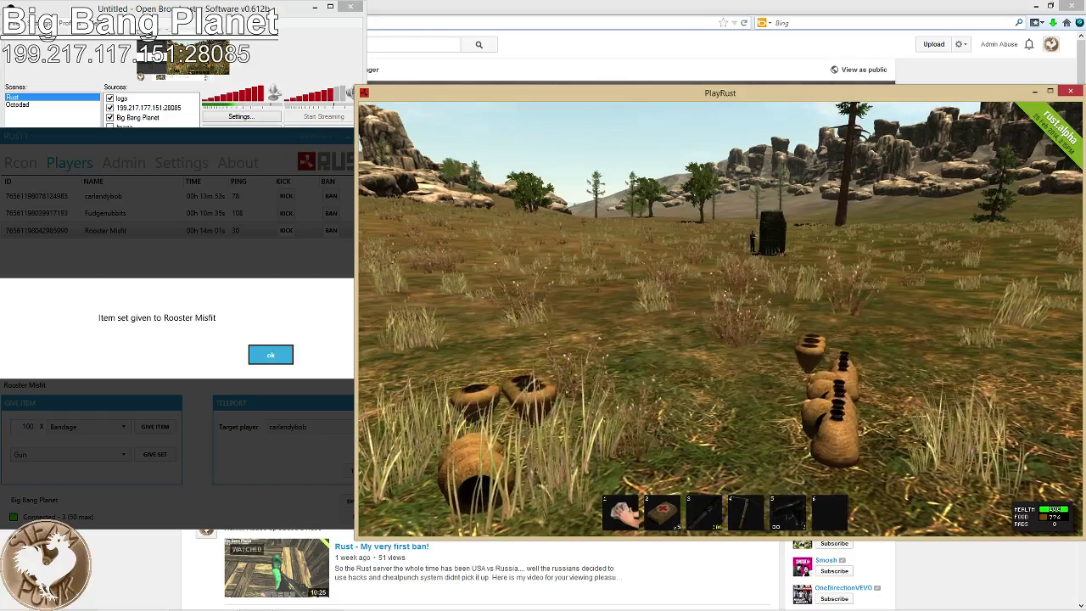
key(5)
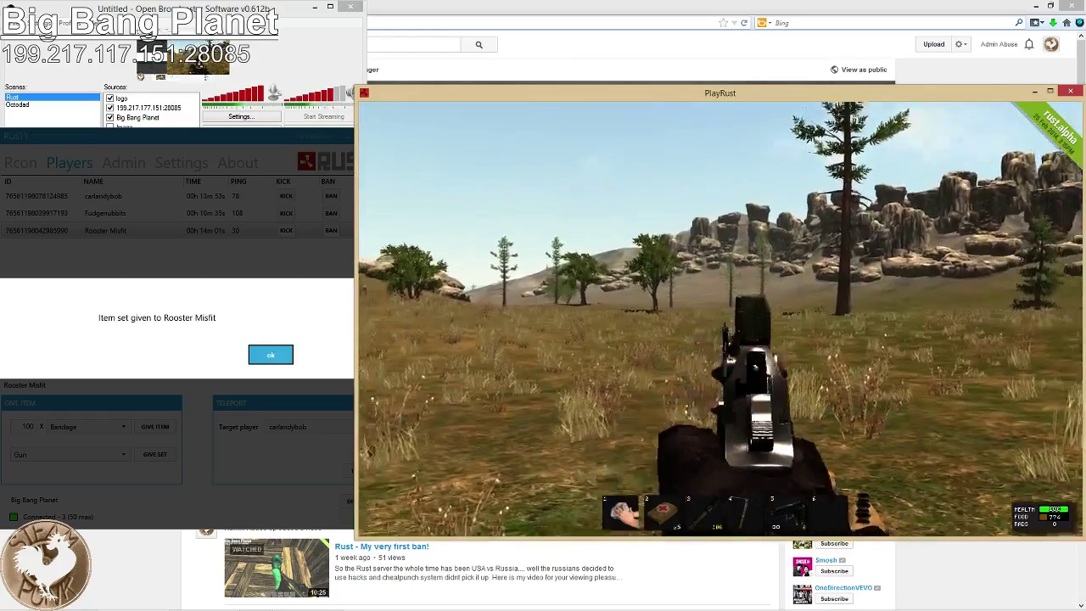
key(Tab)
mouse_move(796, 419)
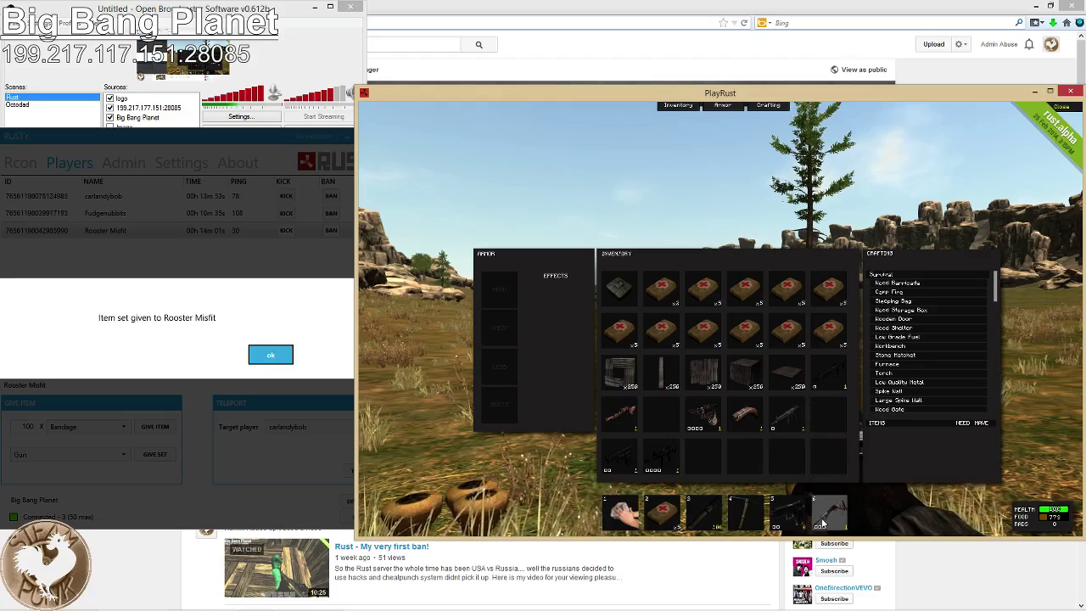
key(Tab)
key(6)
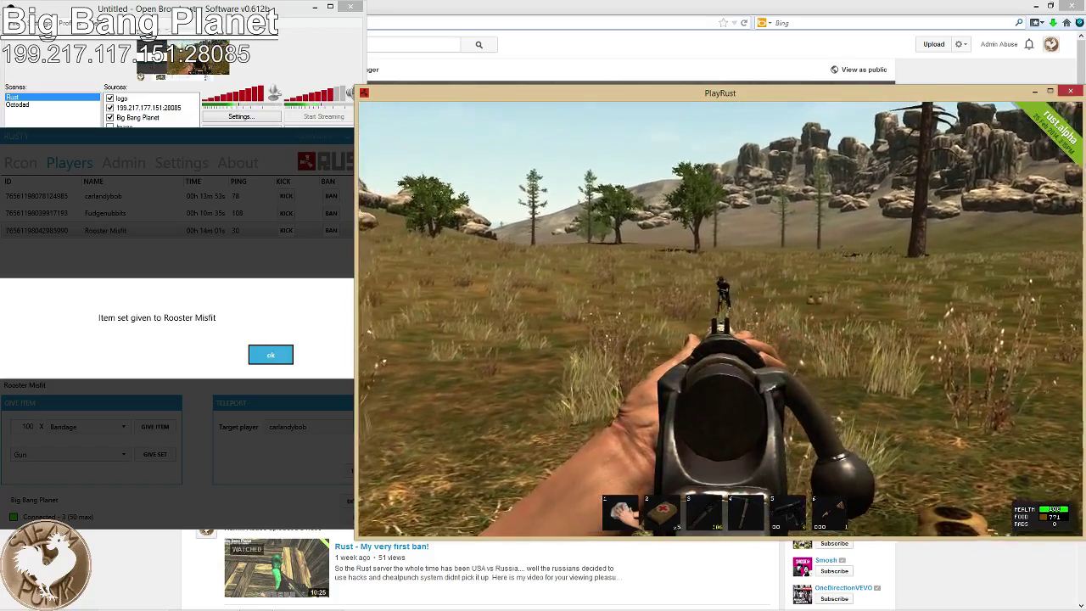
click(721, 319)
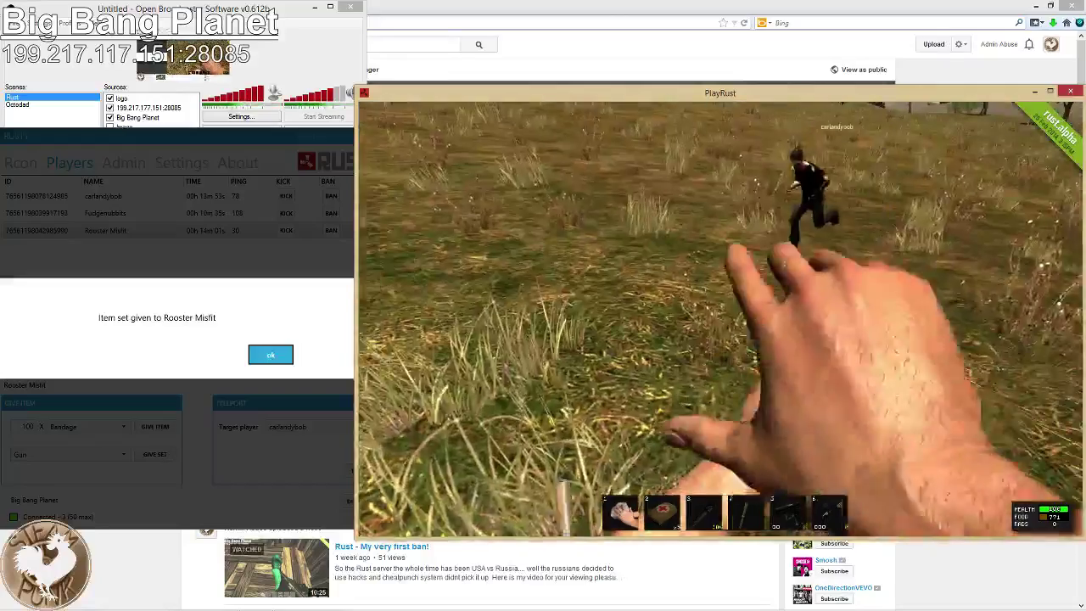
Switch between the hotbar weapons, equip the pick axe in slot 4 and walk toward the other player
key(5)
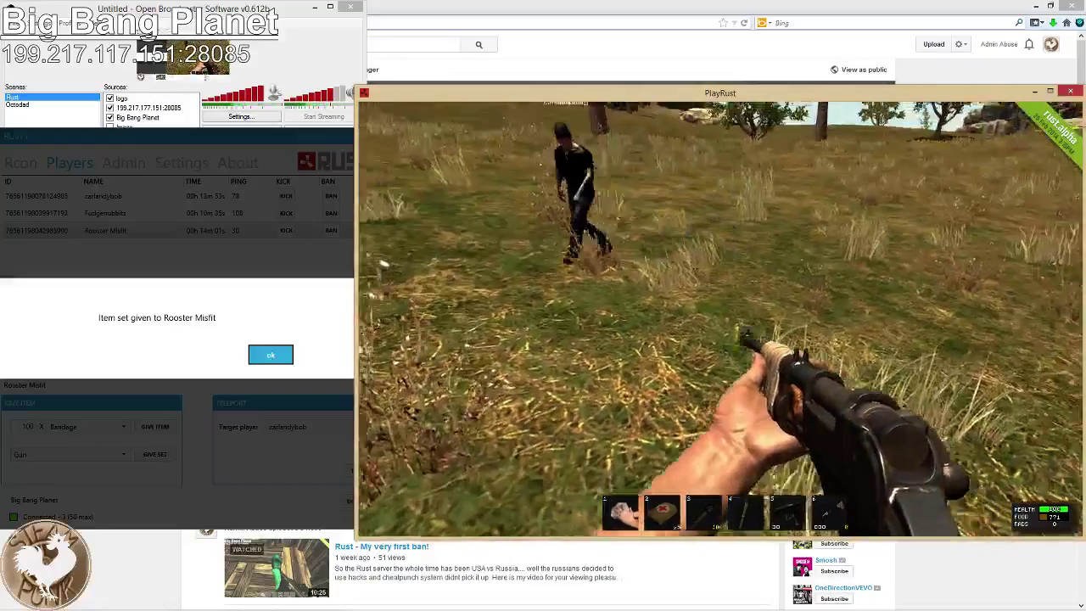
key(1)
key(4)
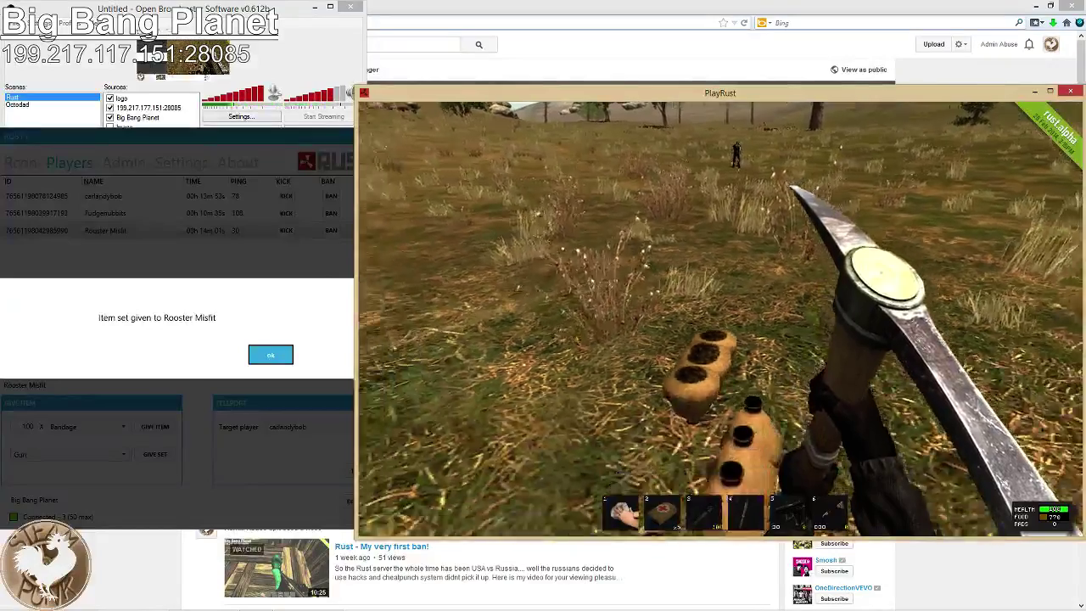
key(Tab)
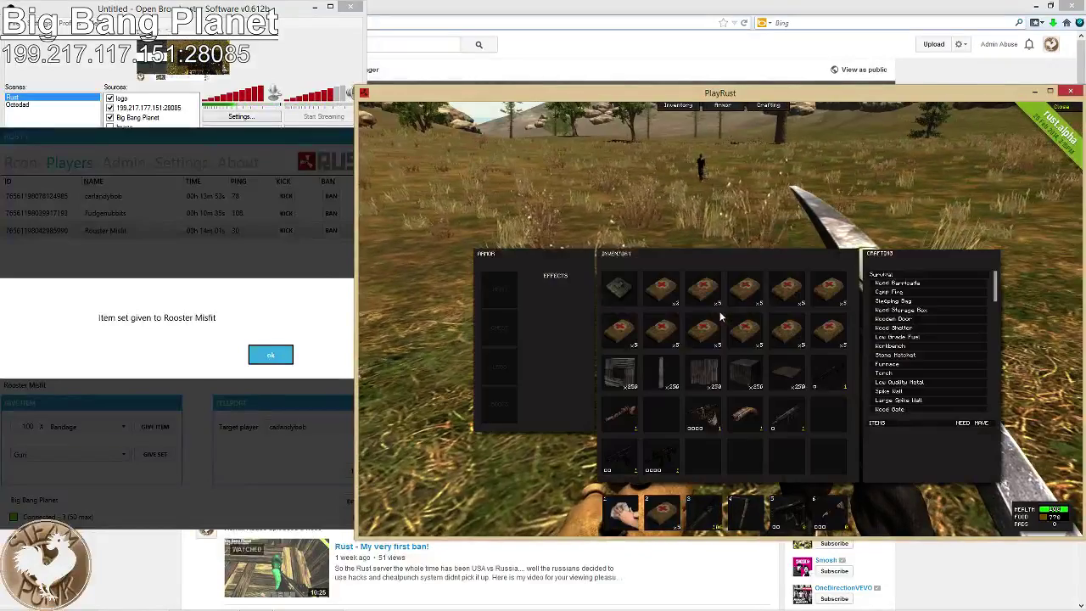
key(Tab)
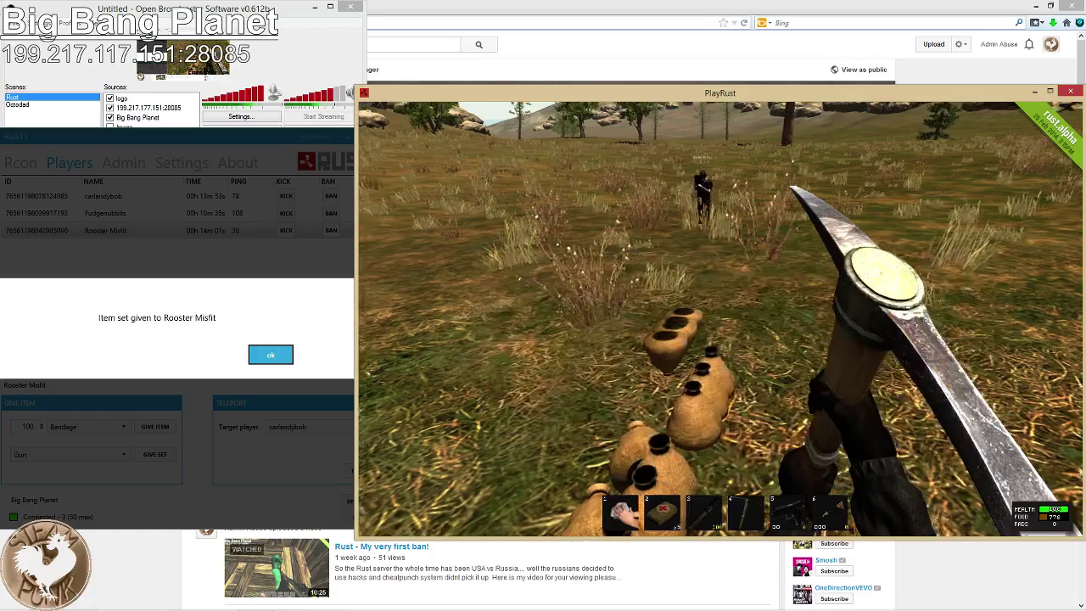
key(w)
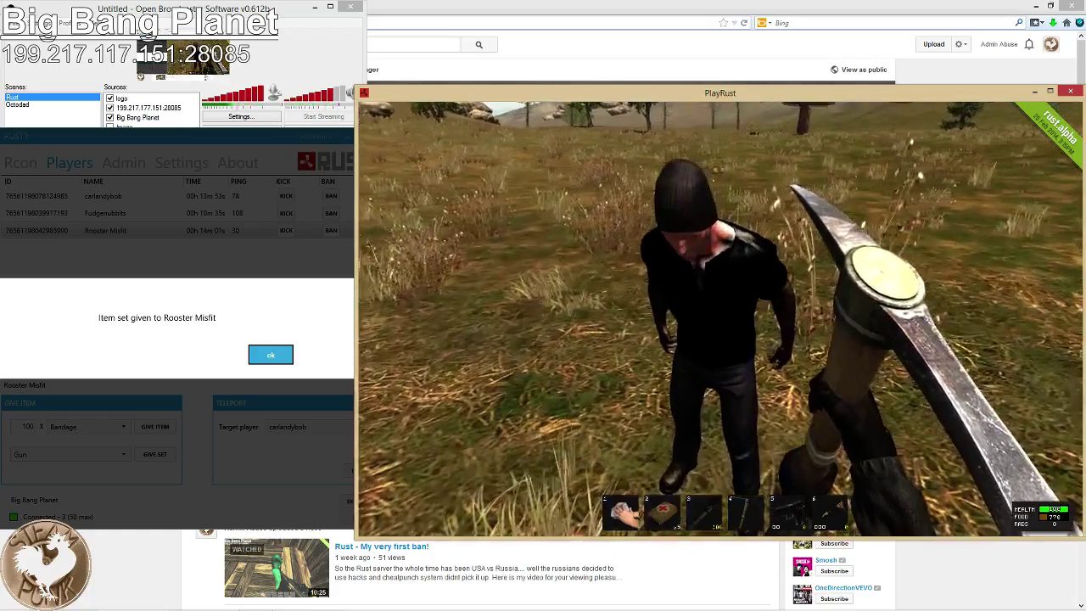
click(720, 319)
key(w)
key(w)
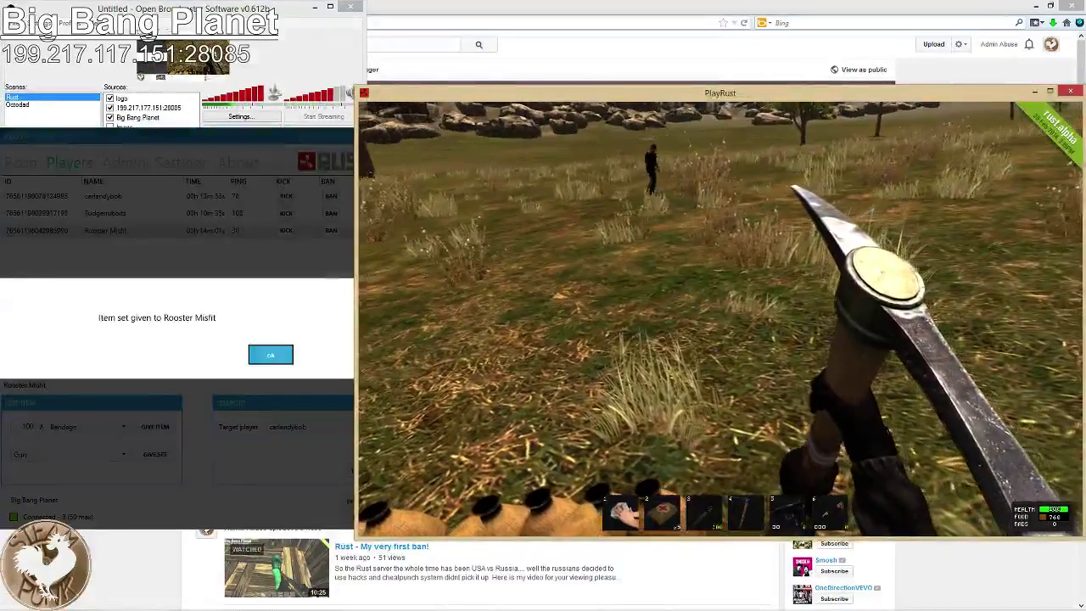
key(e)
key(s)
Dismiss the item set message in RUSTY and drop all the guns from the game inventory and hotbar slots 5 and 6
key(Tab)
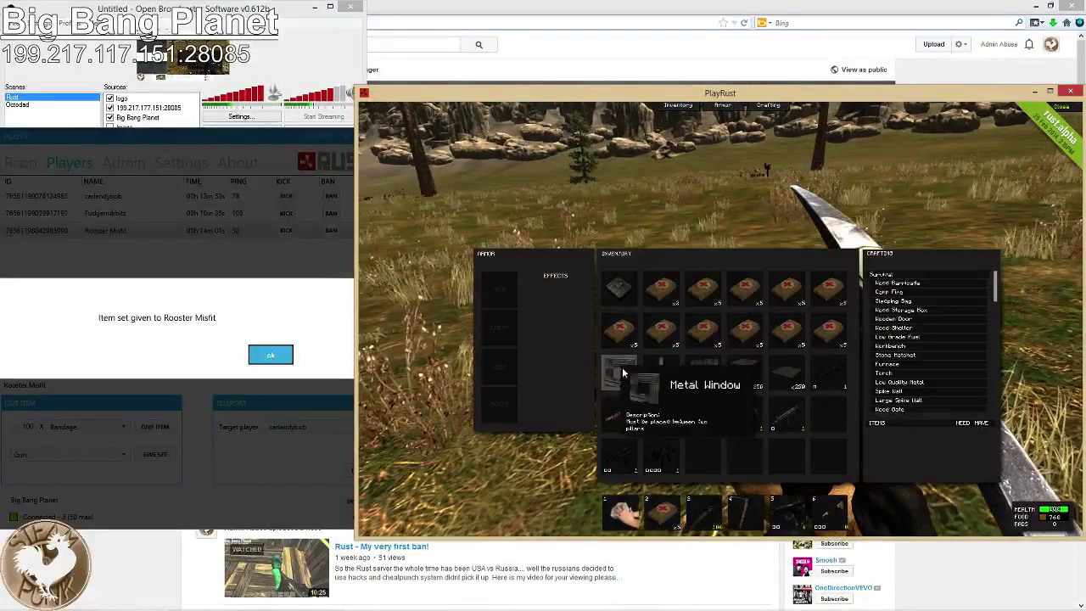
click(280, 363)
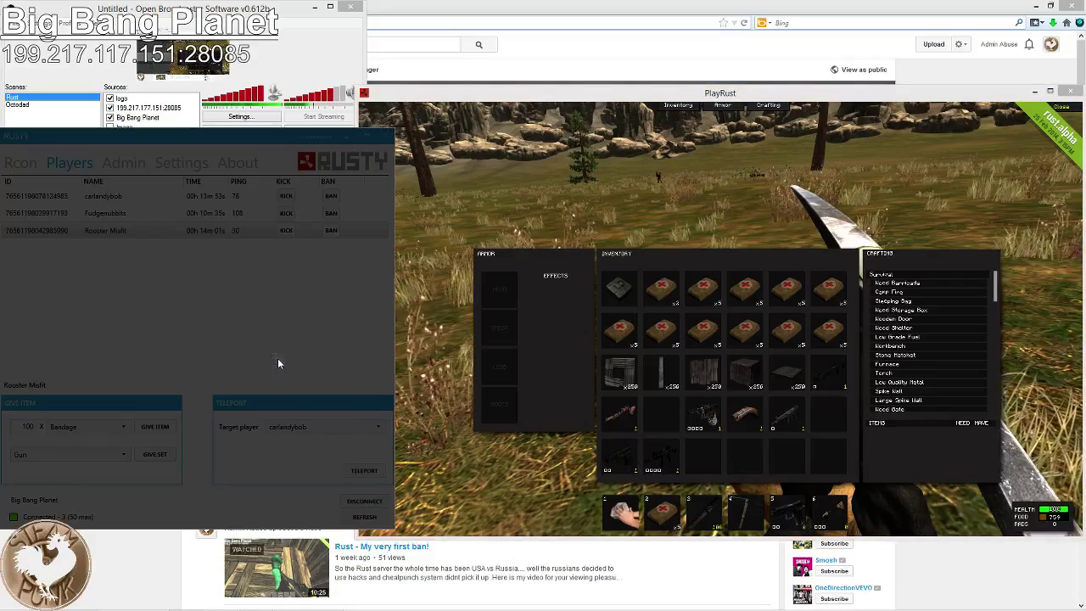
drag(619, 462, 552, 480)
drag(655, 463, 537, 491)
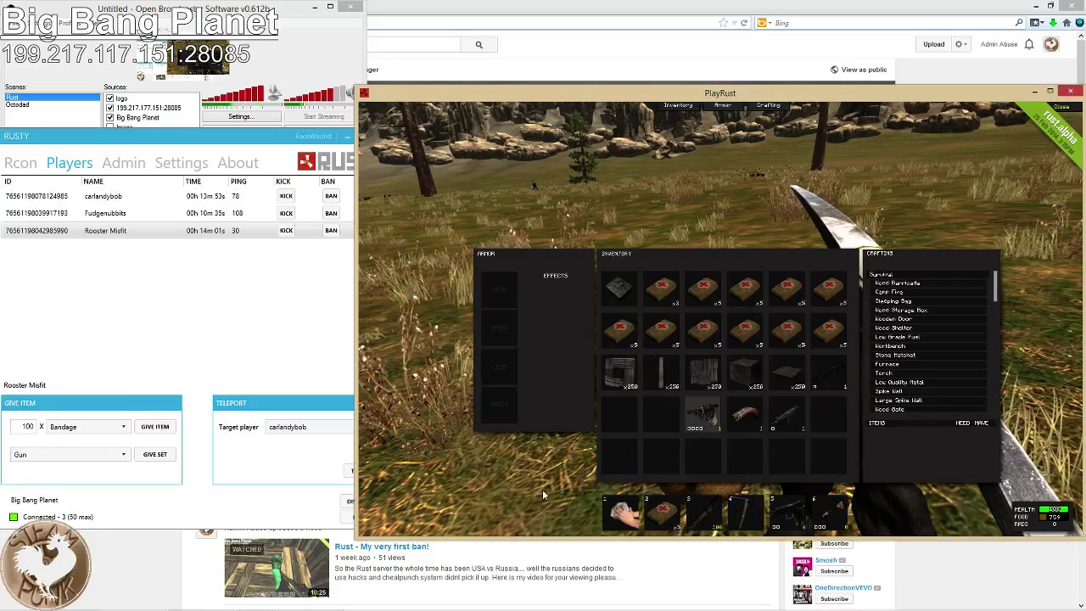
drag(702, 428, 562, 466)
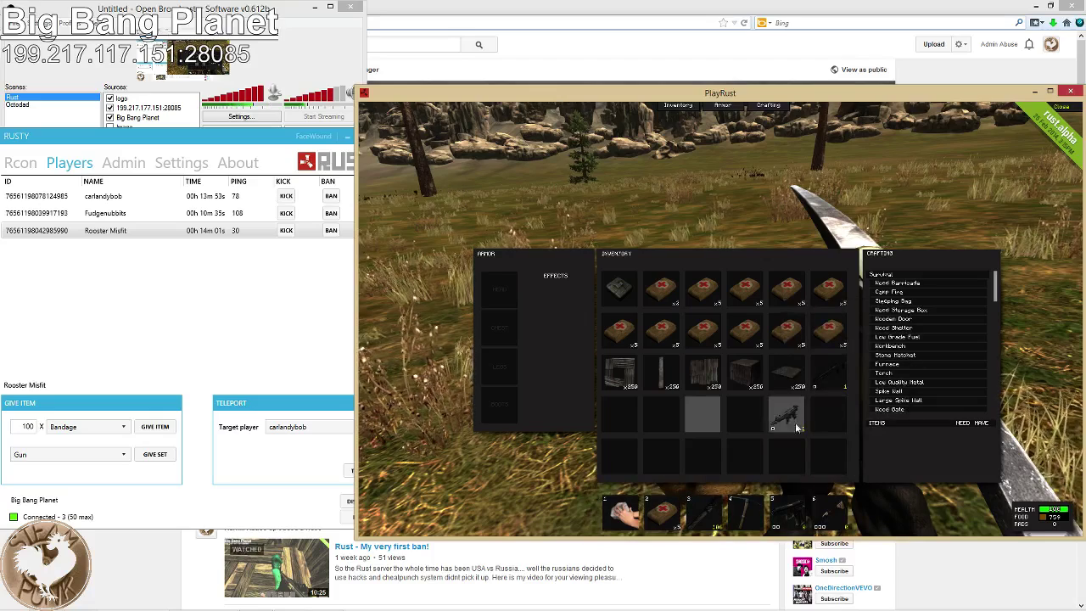
drag(838, 385, 879, 497)
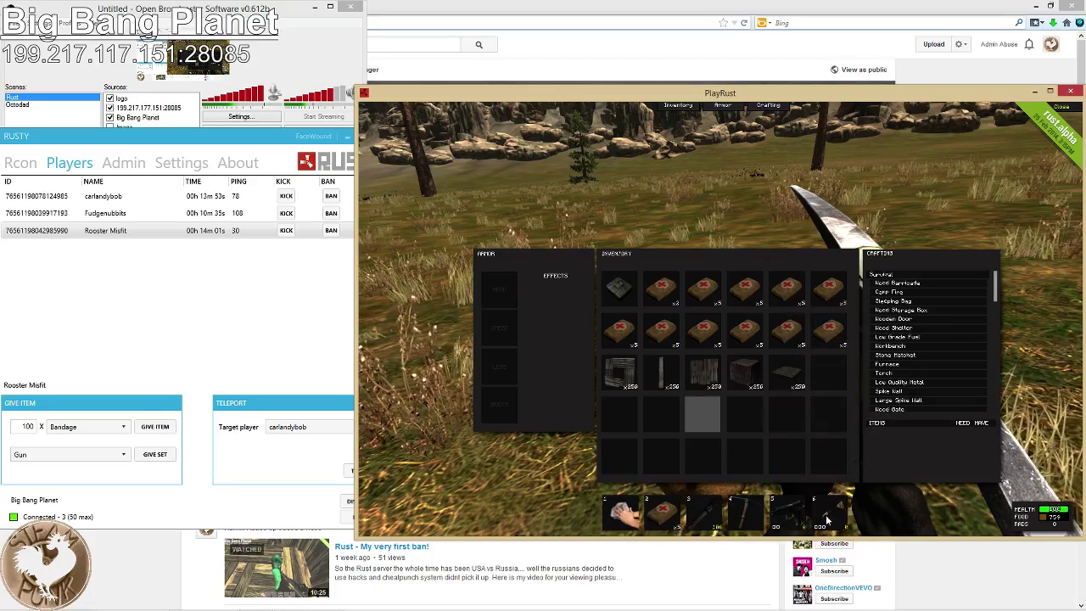
drag(821, 516, 890, 516)
drag(786, 516, 893, 518)
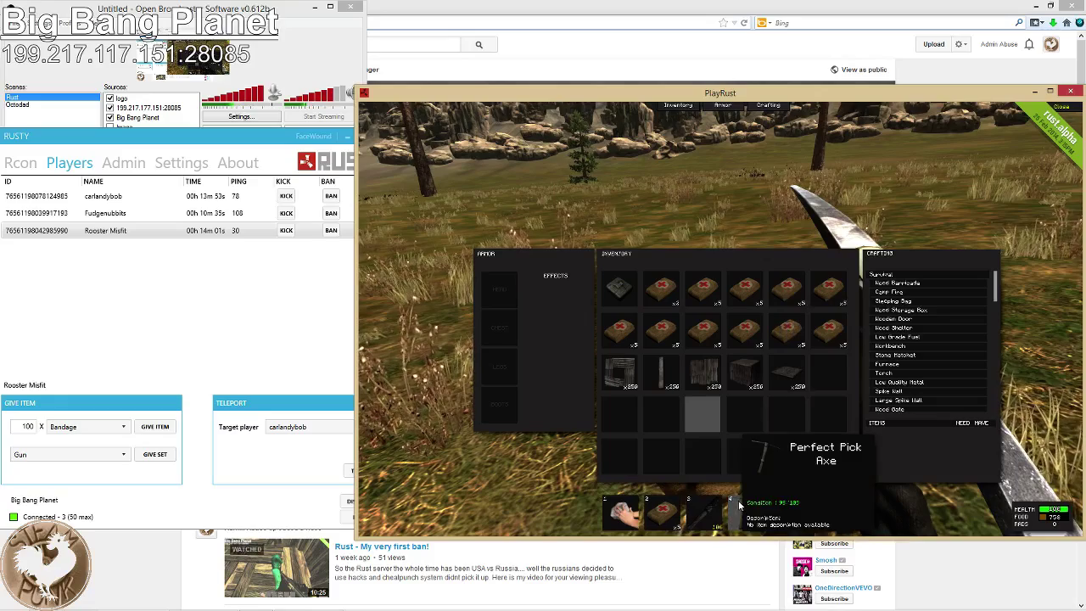
Drop all the stacks of 250 metal building parts from the game inventory, keeping the medical kits
drag(745, 373, 551, 486)
drag(690, 387, 514, 487)
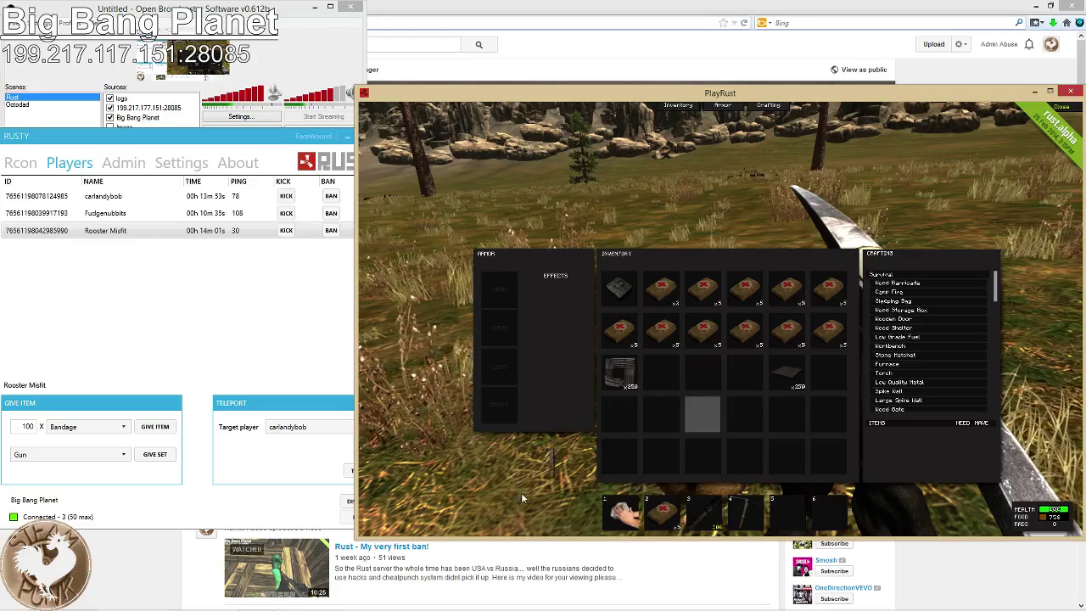
drag(626, 373, 562, 431)
drag(786, 381, 535, 509)
key(Tab)
key(Tab)
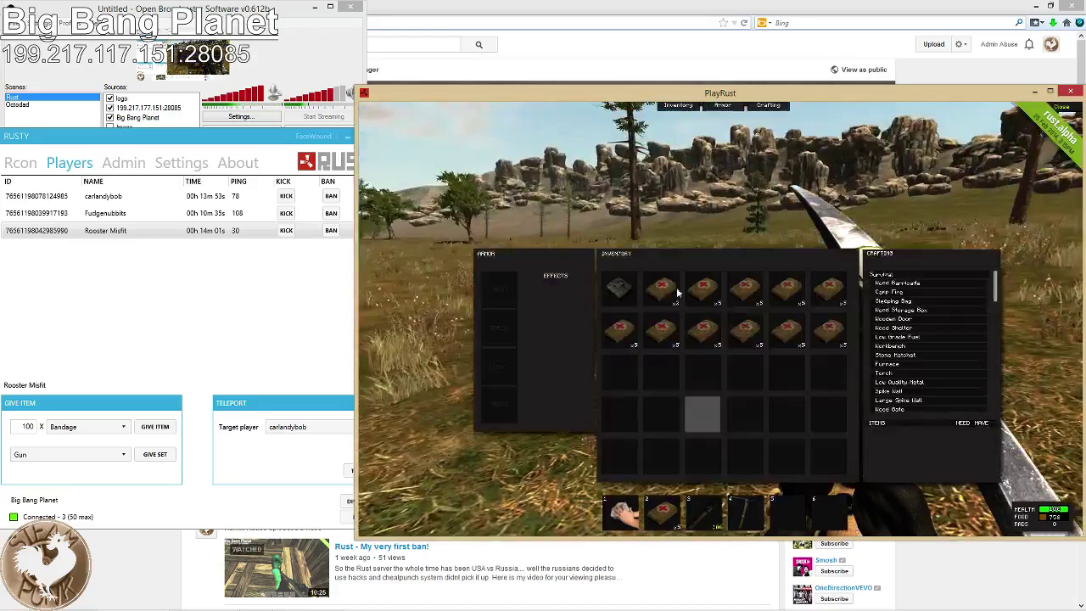
Return to the gear set editor in RUSTY and clear every item from the Metal Building supplies set
click(128, 162)
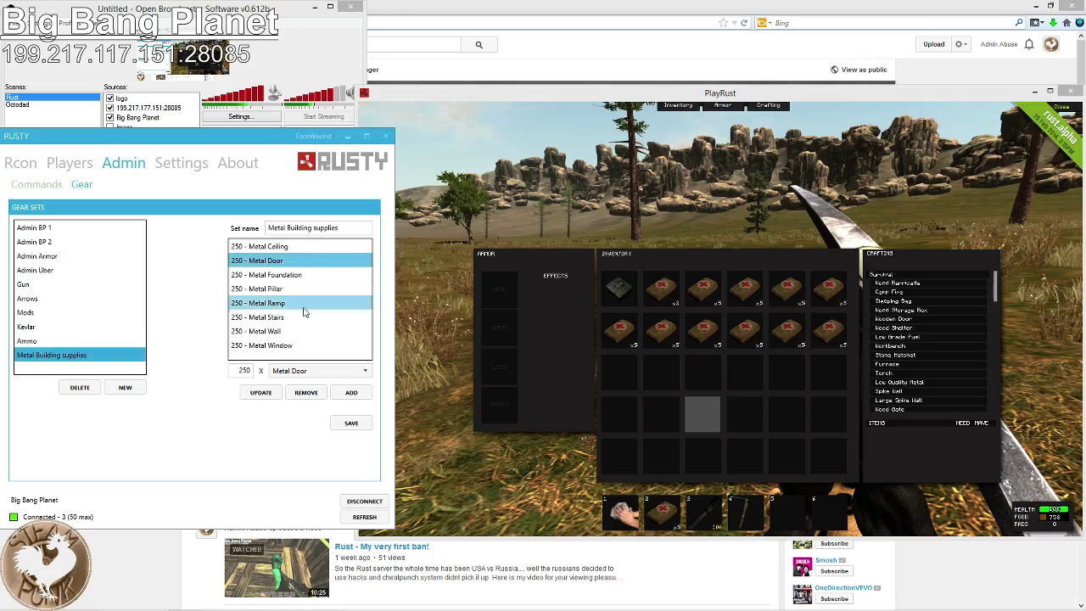
click(307, 393)
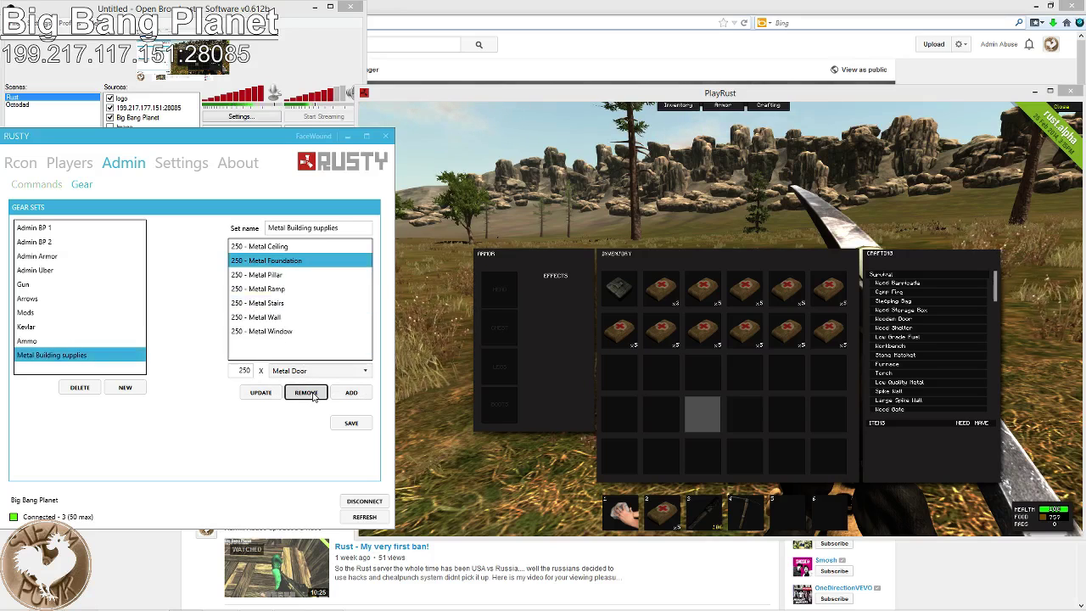
click(261, 393)
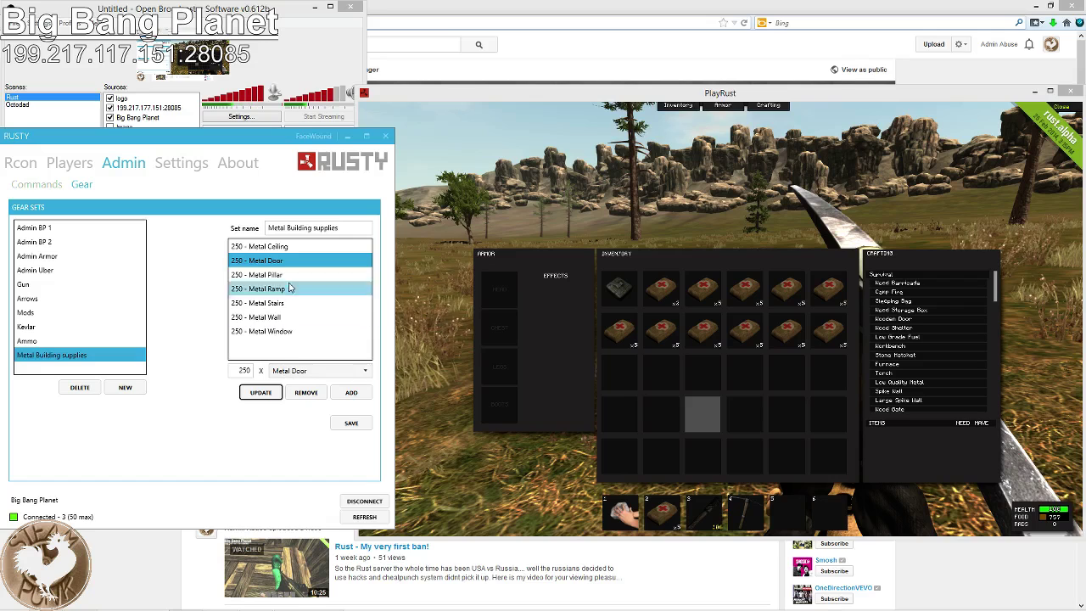
click(281, 249)
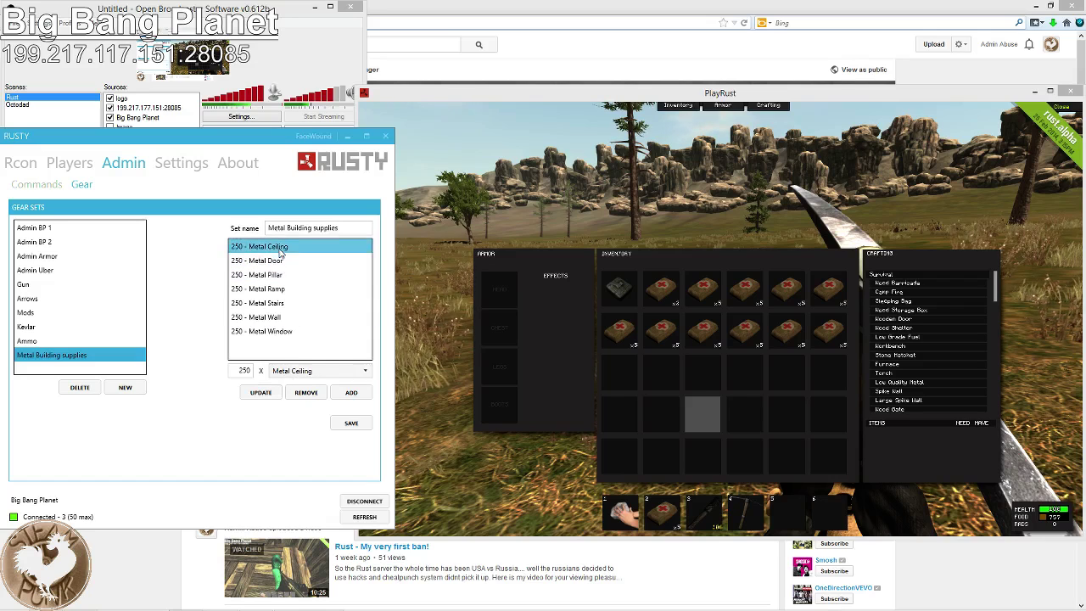
click(317, 395)
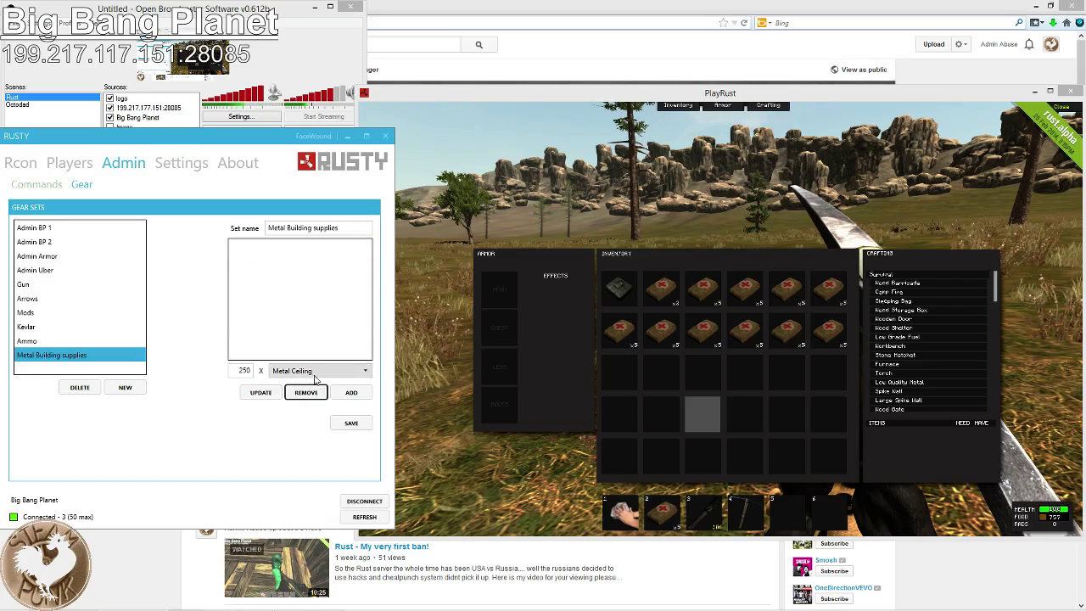
Add 250 Metal Ceiling to the emptied Metal Building supplies set
click(316, 371)
scroll(316, 426, up, 7)
scroll(319, 426, down, 7)
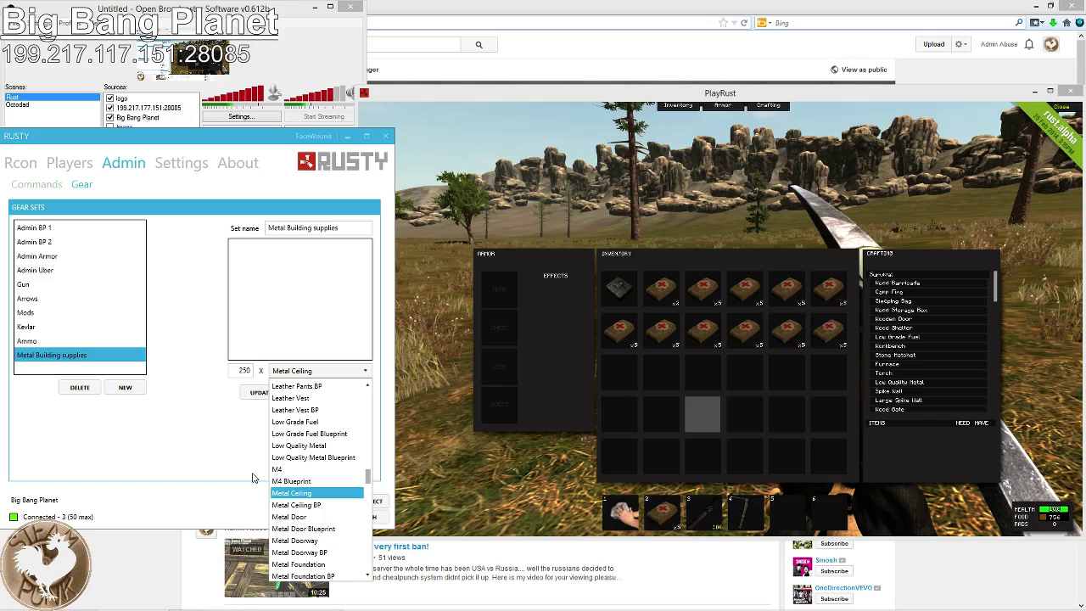
scroll(301, 487, down, 2)
click(237, 445)
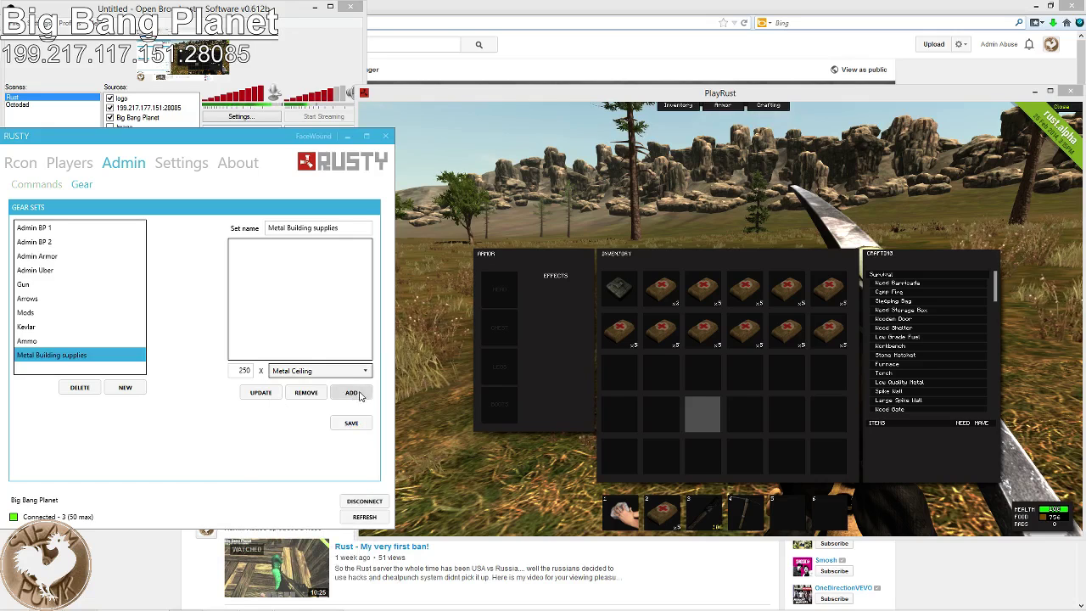
click(360, 397)
Add 250 Metal Doorway and 250 Metal Foundation to the Metal Building supplies set
click(344, 372)
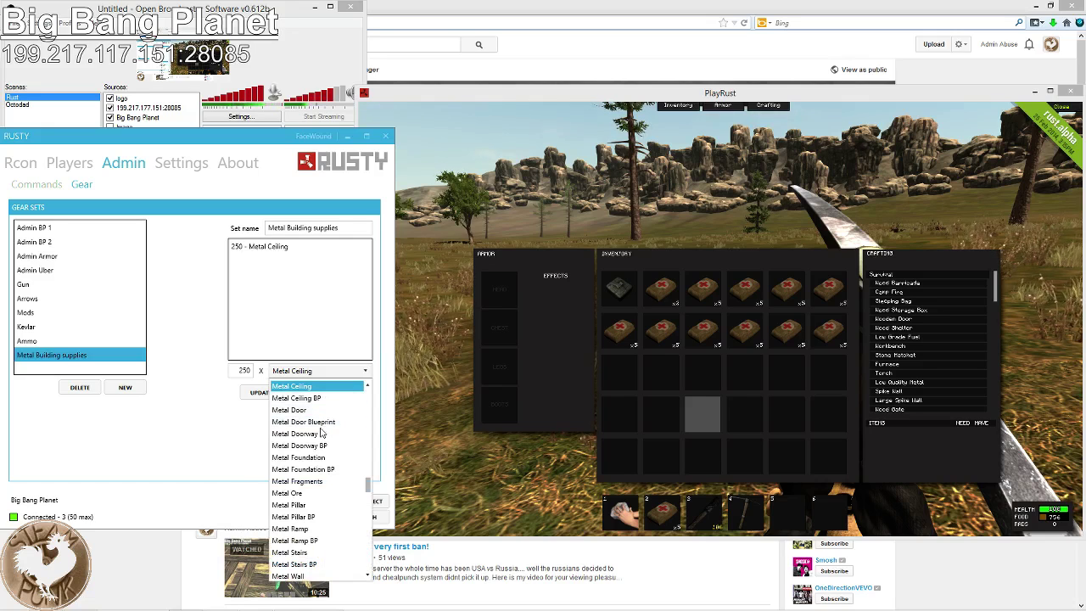
click(320, 433)
click(354, 394)
click(339, 372)
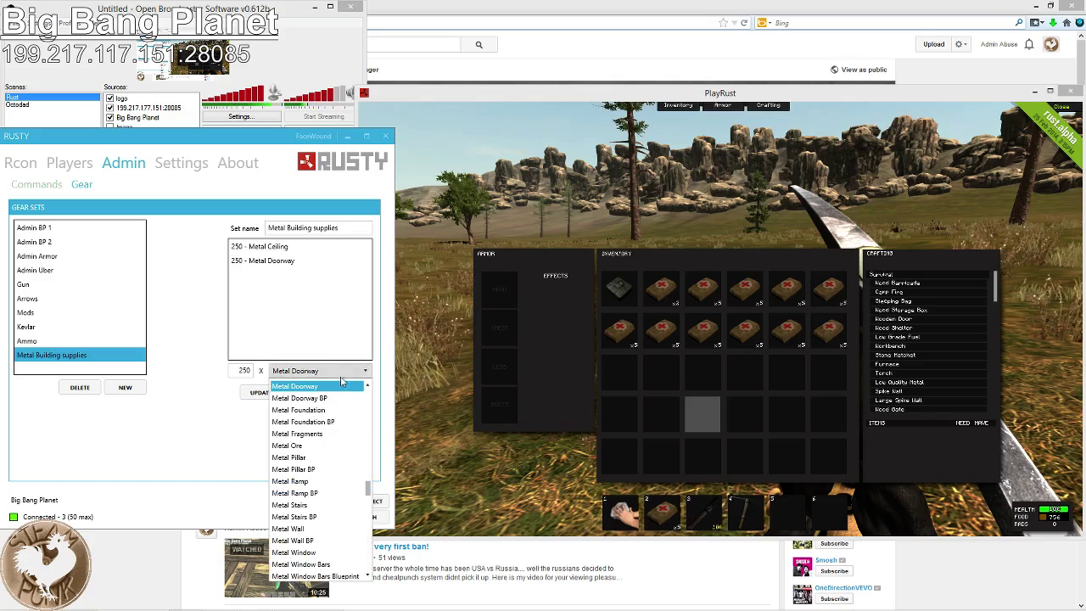
click(321, 411)
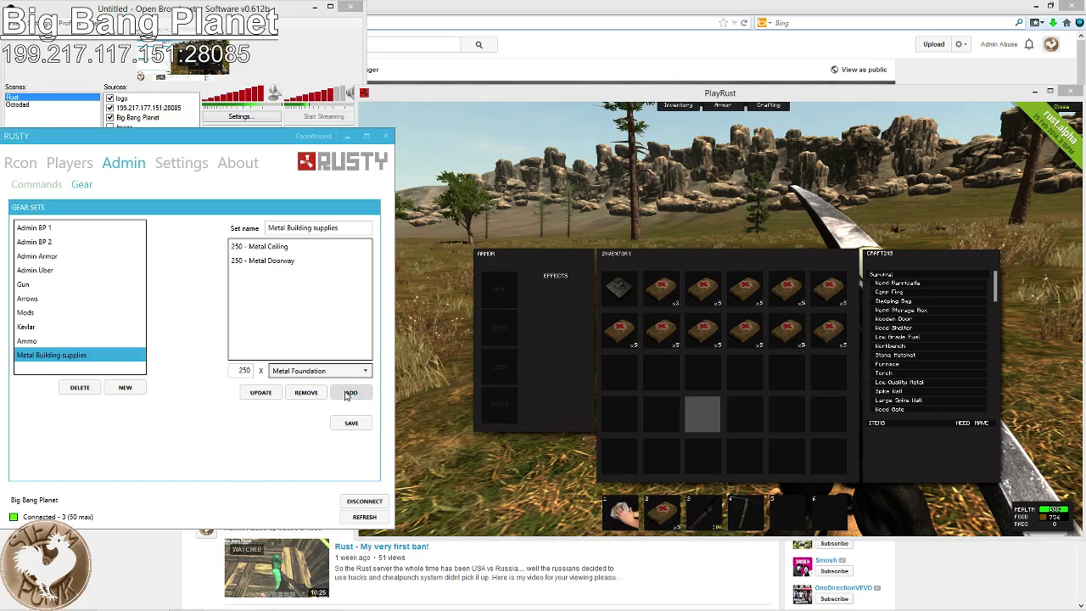
click(354, 395)
Add 250 Metal Pillar and 250 Metal Ramp to the Metal Building supplies set
click(339, 372)
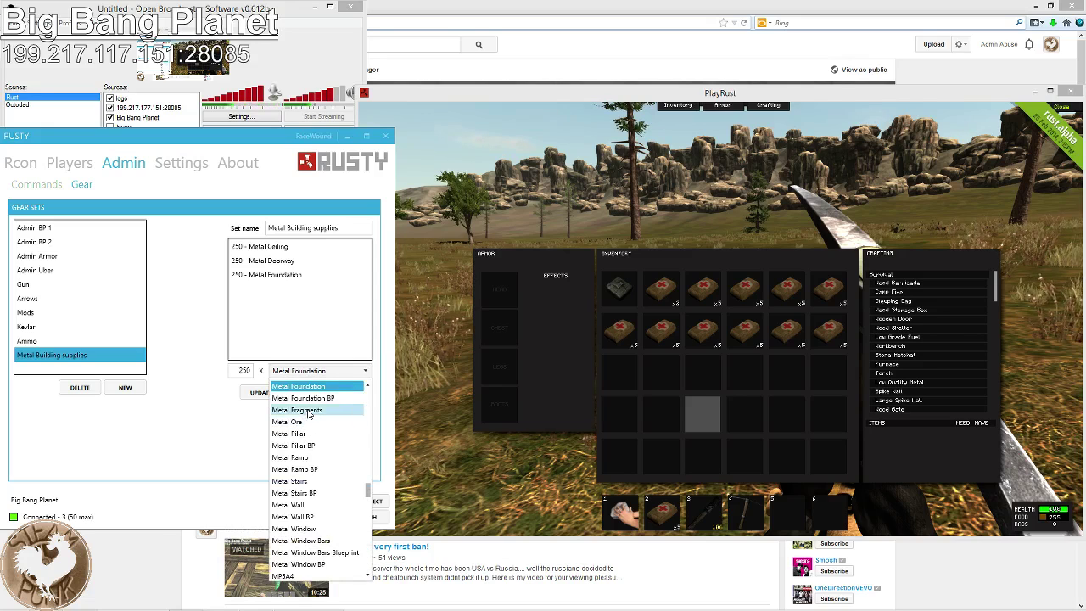
click(303, 434)
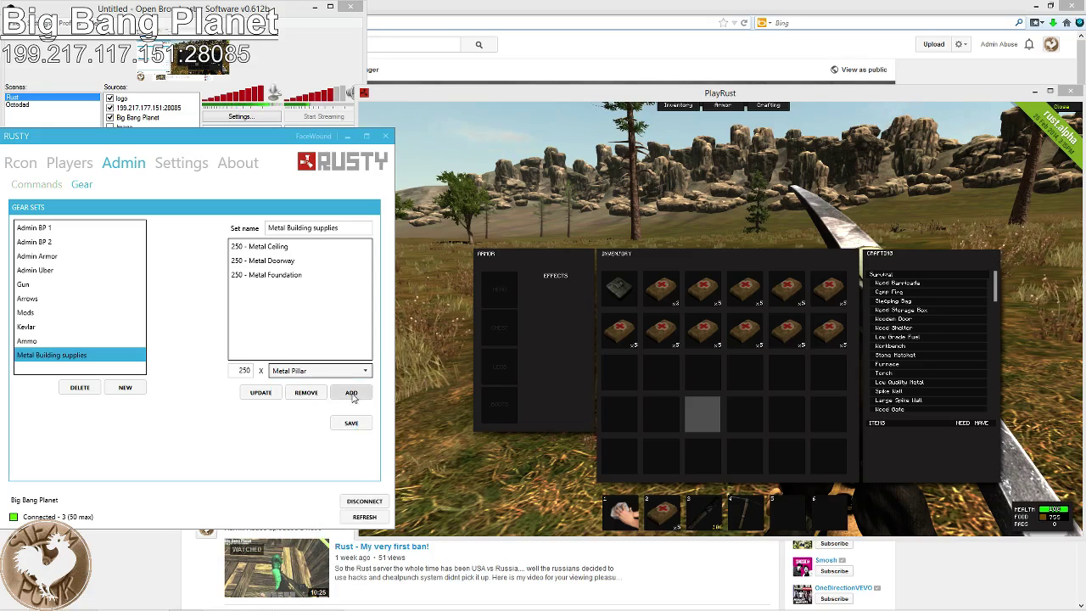
click(352, 393)
click(327, 371)
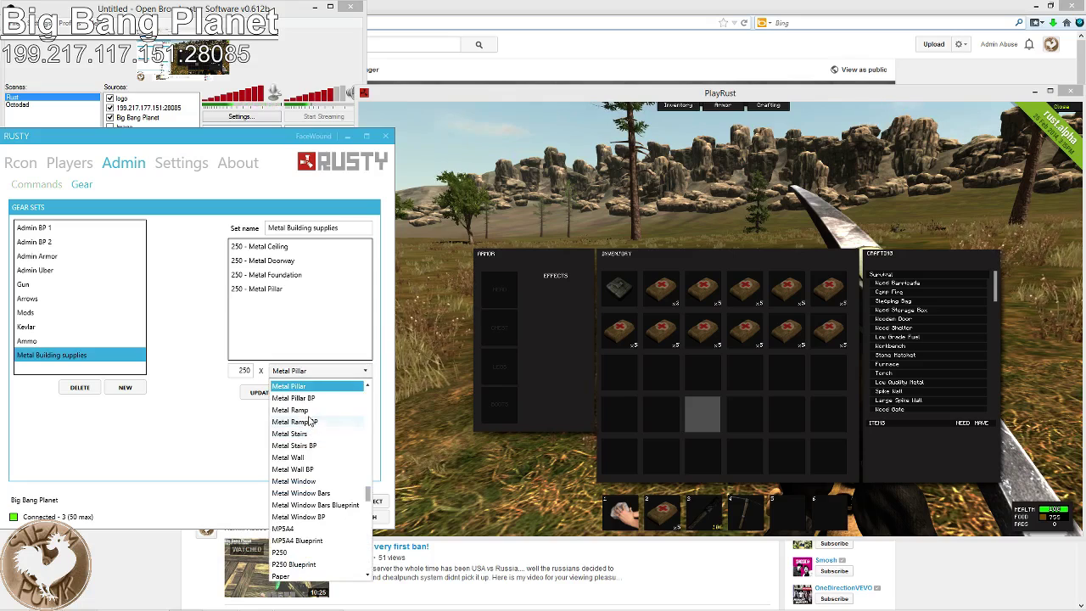
click(309, 410)
click(351, 375)
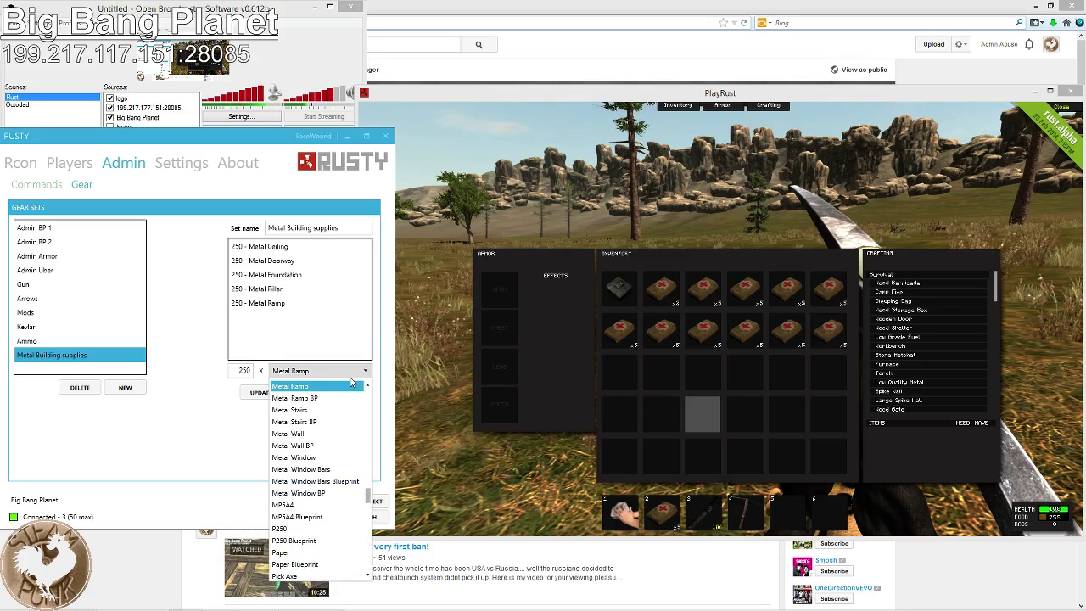
Add 250 Metal Stairs and 250 Metal Wall to the Metal Building supplies set
click(302, 411)
click(351, 393)
click(352, 374)
click(325, 411)
click(351, 393)
Add 250 Metal Window to the Metal Building supplies set and save the set
click(351, 374)
click(316, 409)
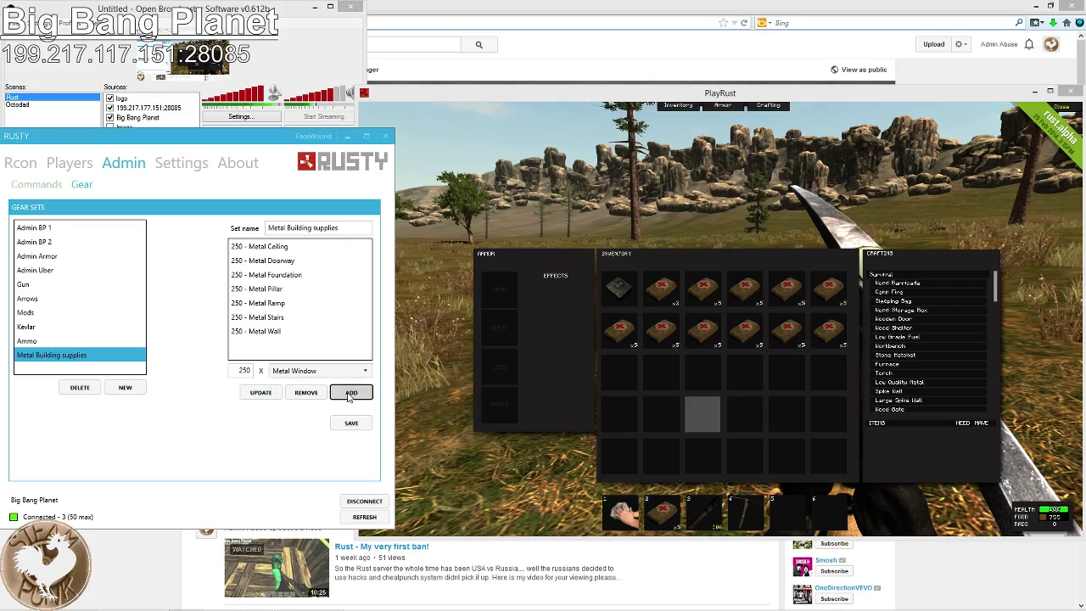
click(351, 393)
click(351, 374)
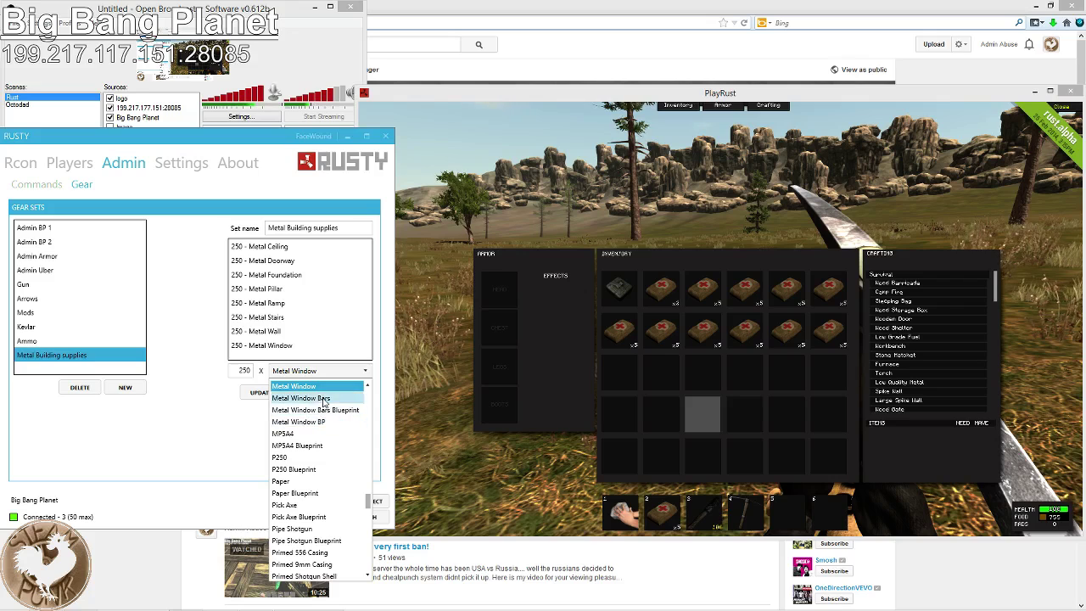
click(223, 434)
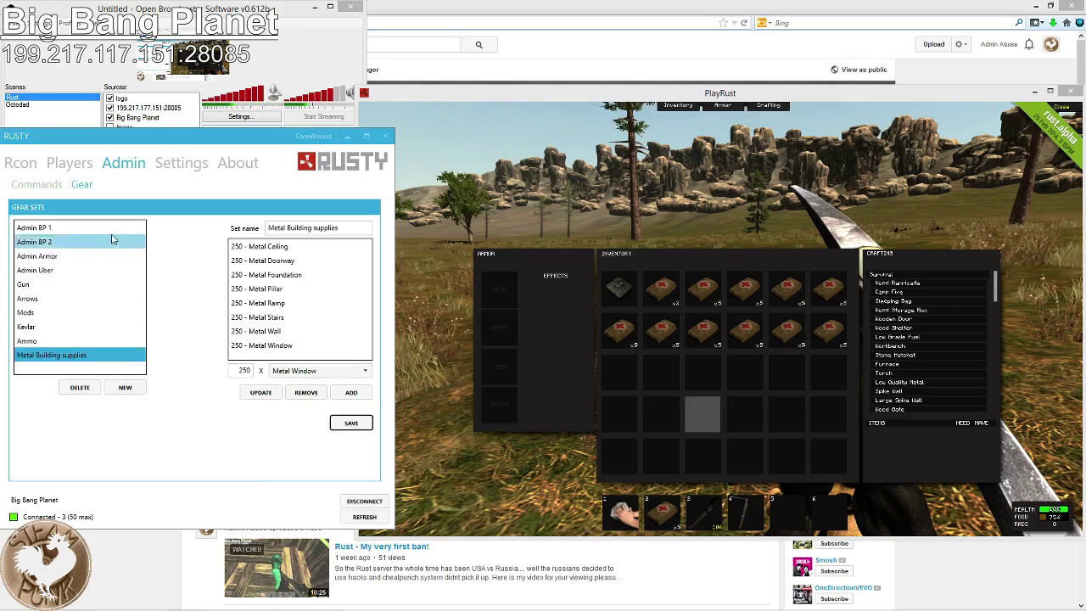
Give the Metal Building supplies set to the selected player from the player list
click(51, 189)
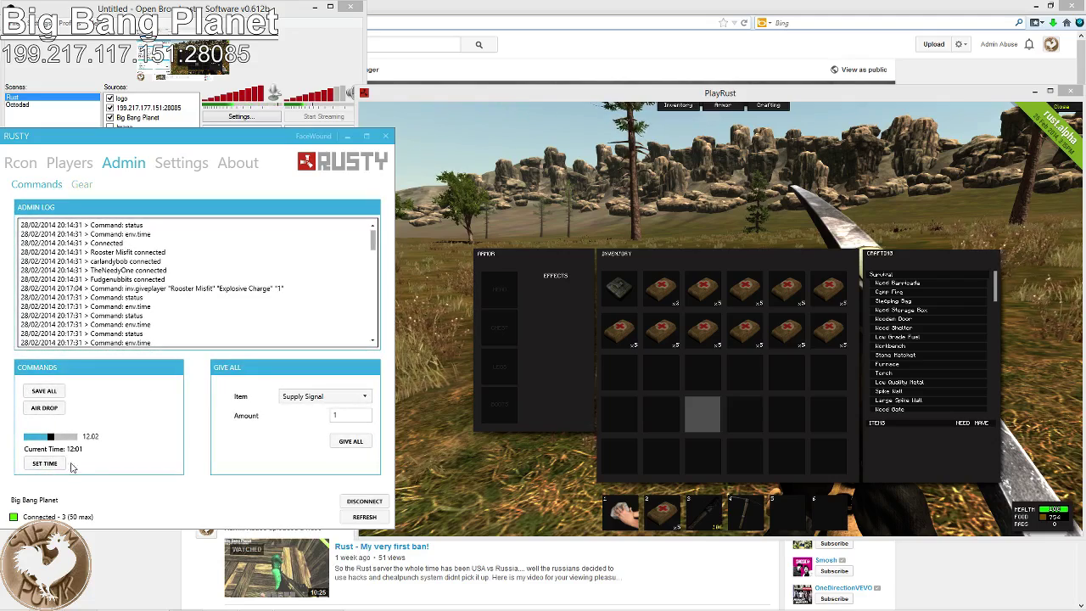
click(83, 166)
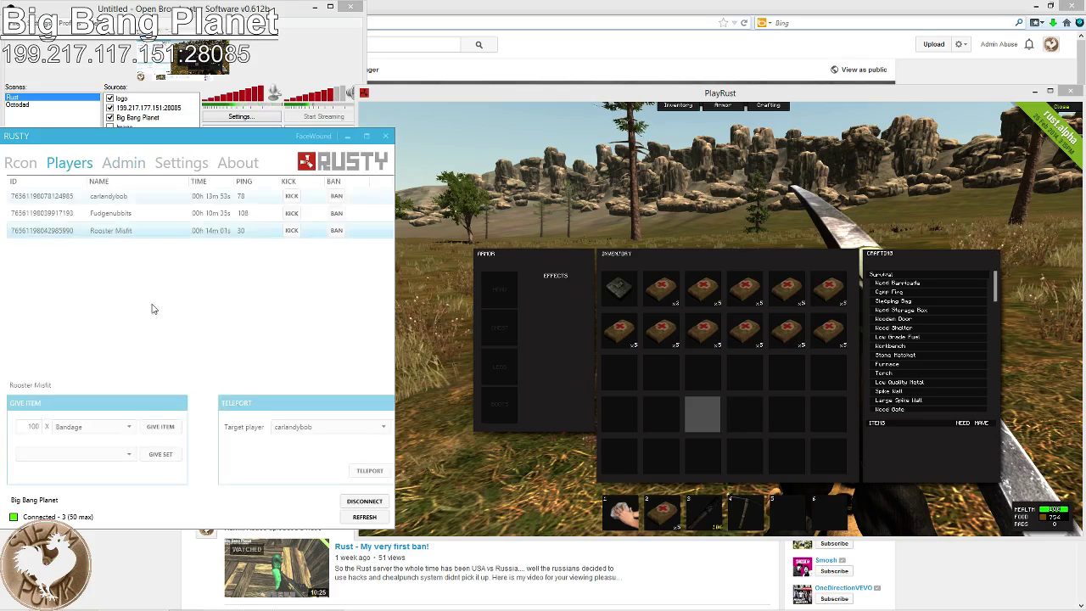
click(119, 454)
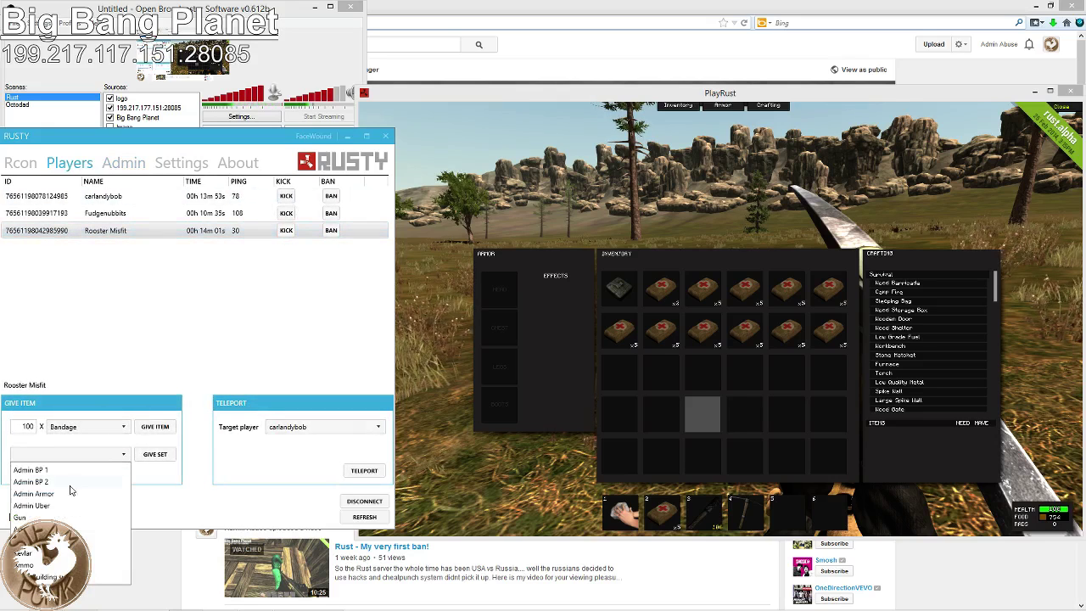
click(51, 577)
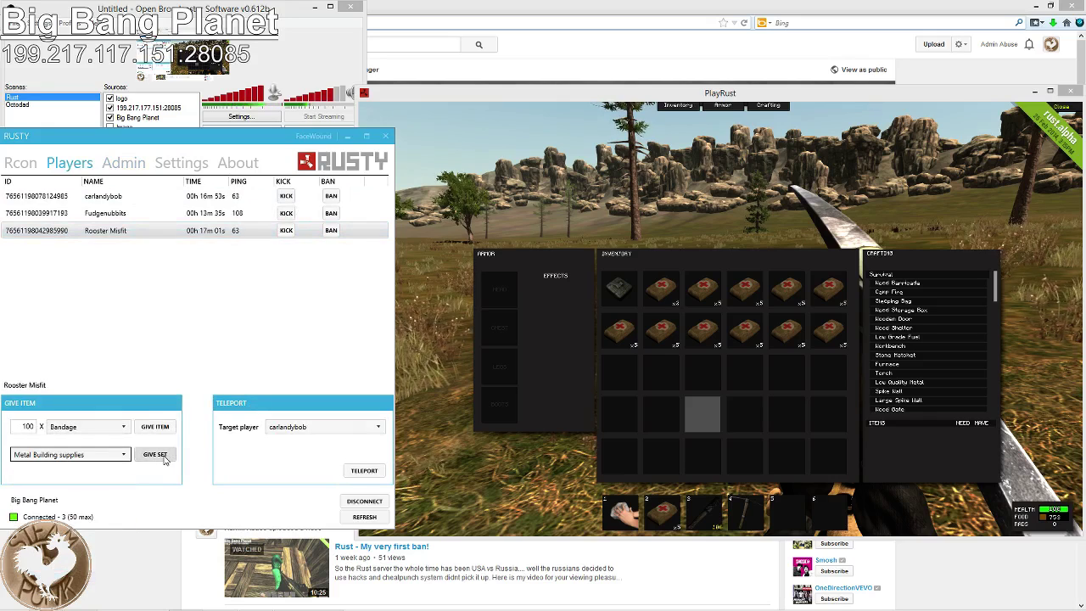
click(164, 459)
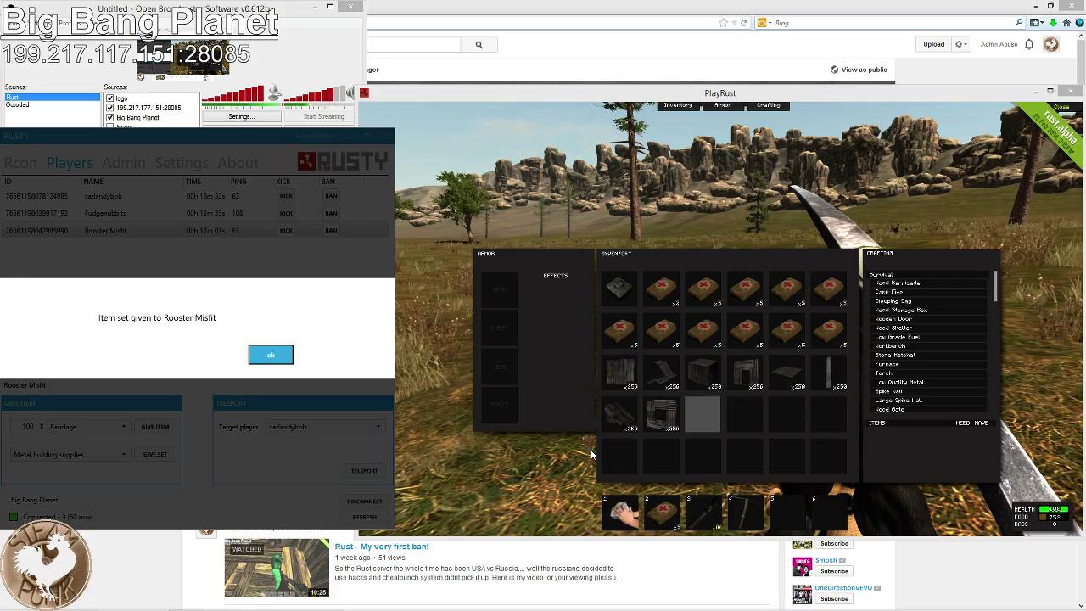
Switch to the Rust game and check the player's inventory for the delivered metal building parts
click(548, 472)
key(Tab)
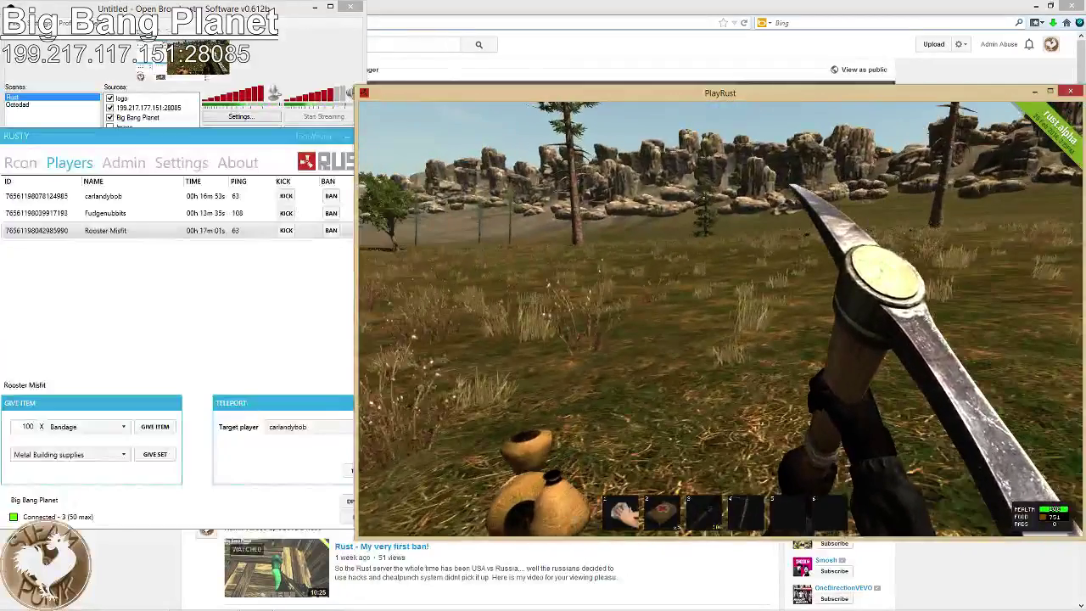
key(Tab)
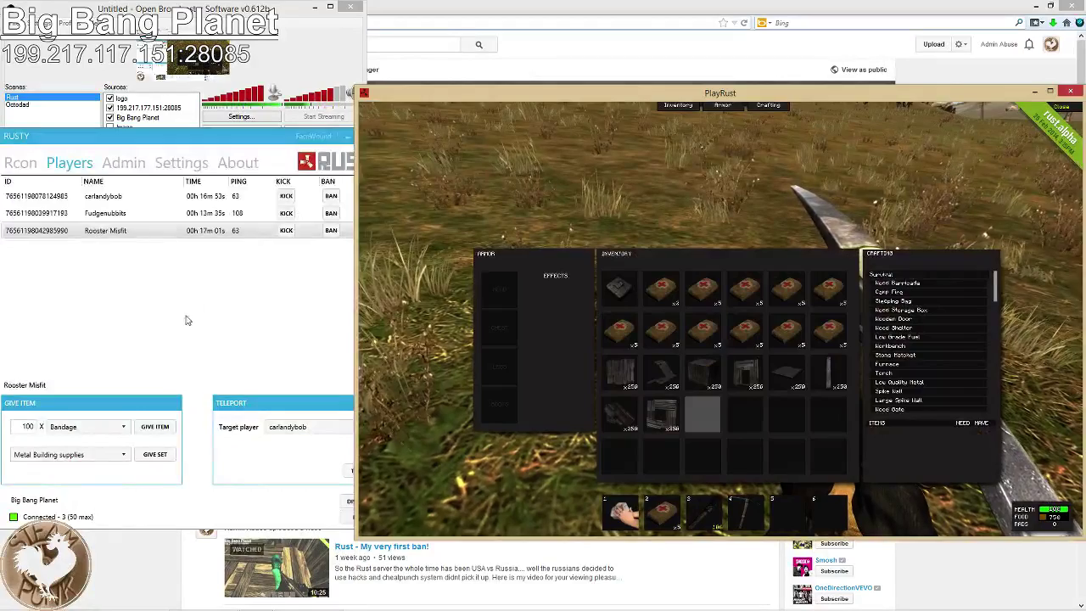
click(186, 324)
click(125, 163)
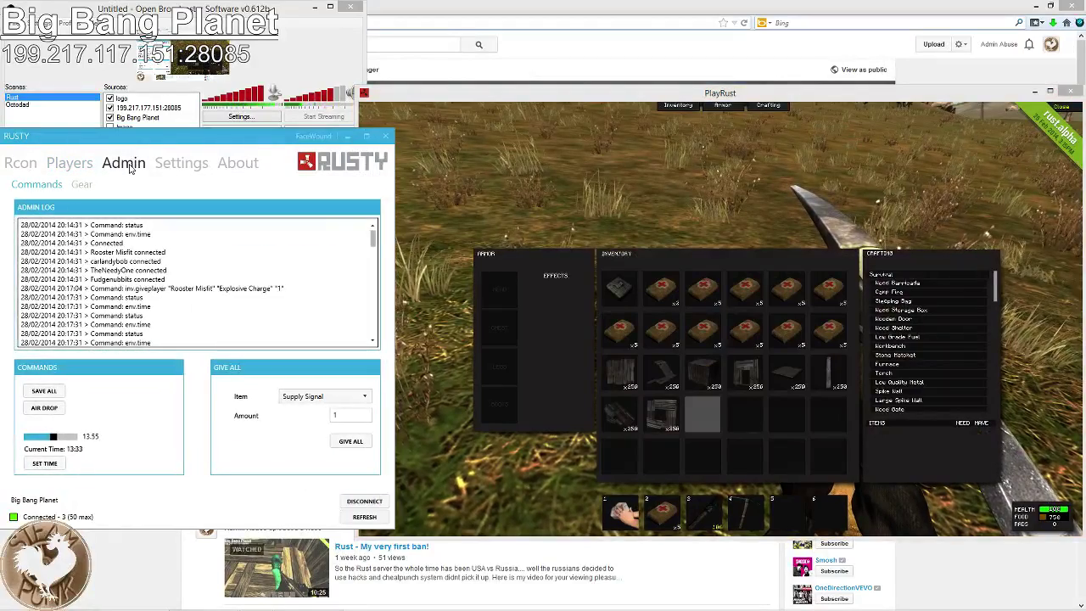
click(174, 164)
click(70, 163)
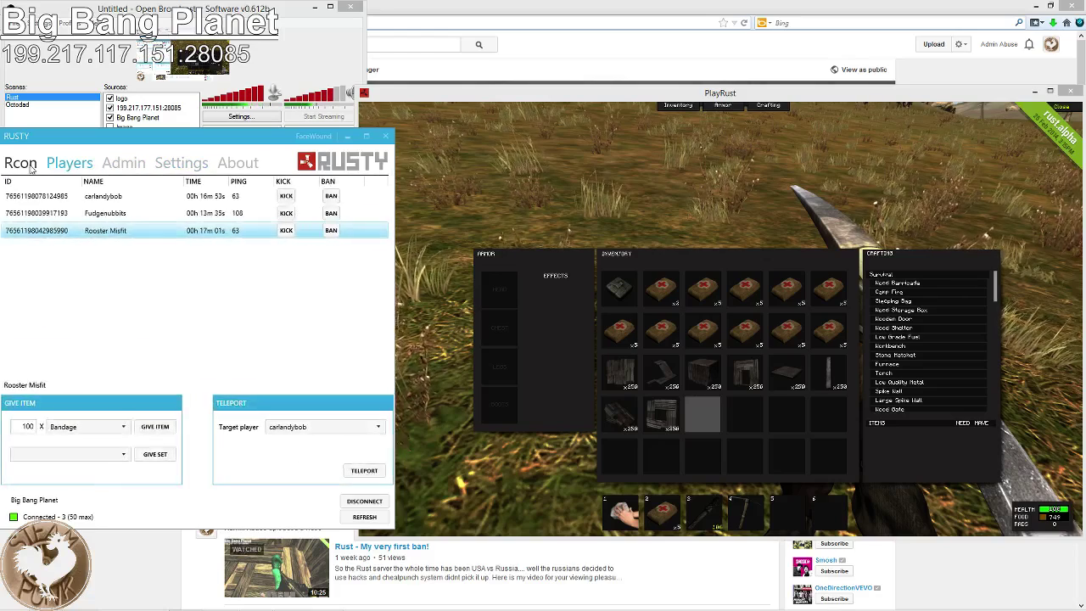
Send the popup message "stealin my sheeyat" to all players from RUSTY's Rcon console
click(32, 168)
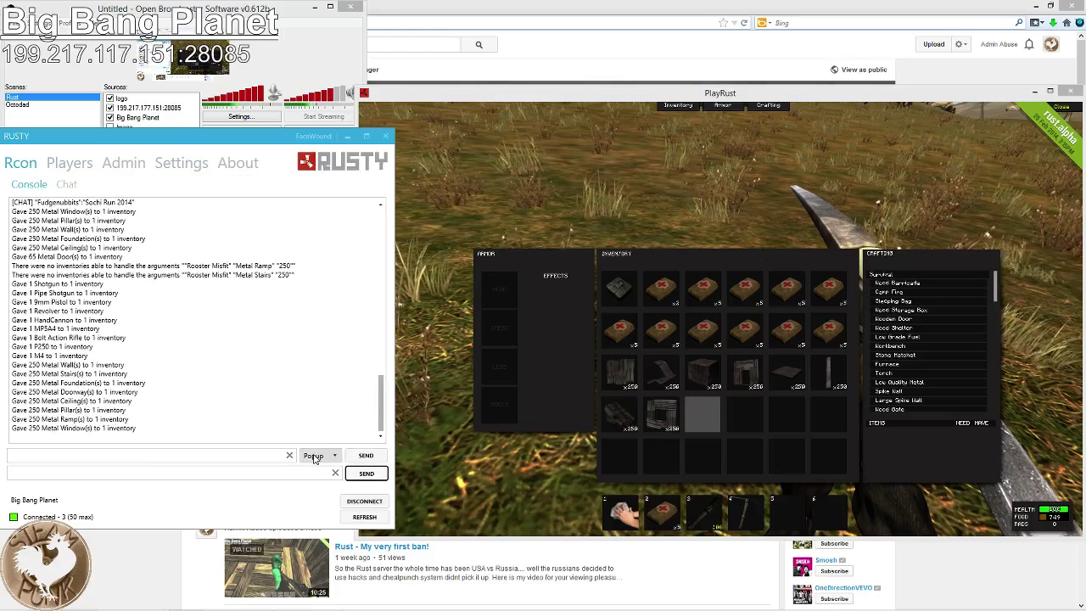
click(253, 455)
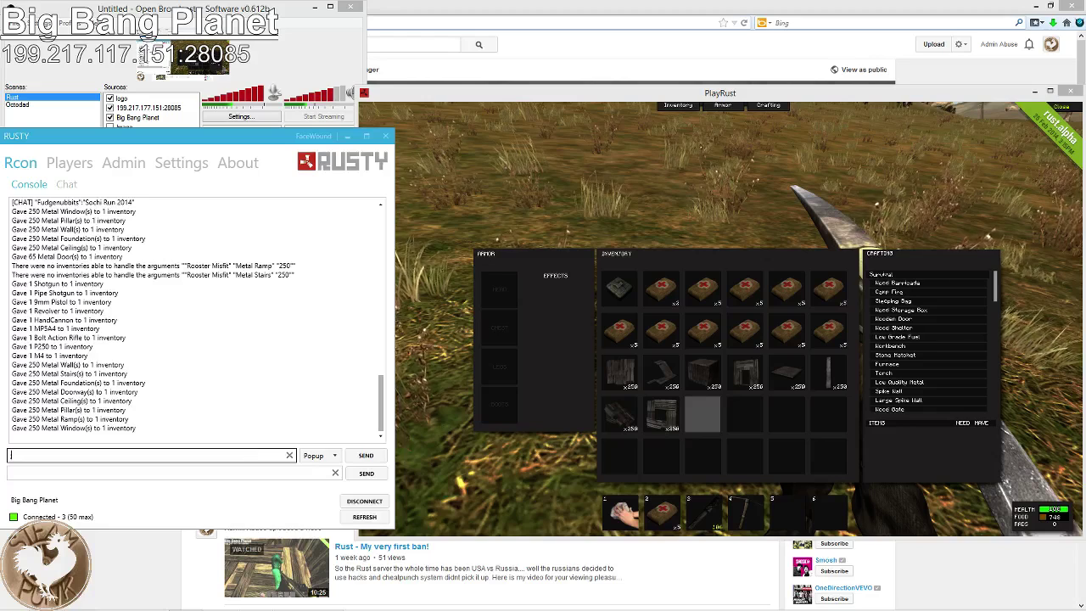
text(stealin my)
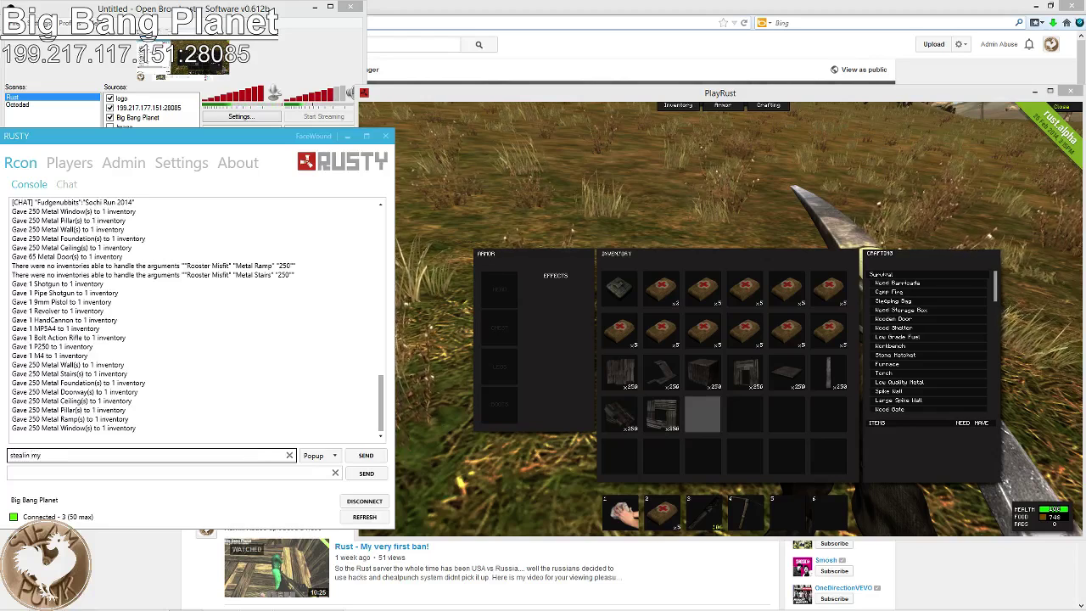
text( sheepat)
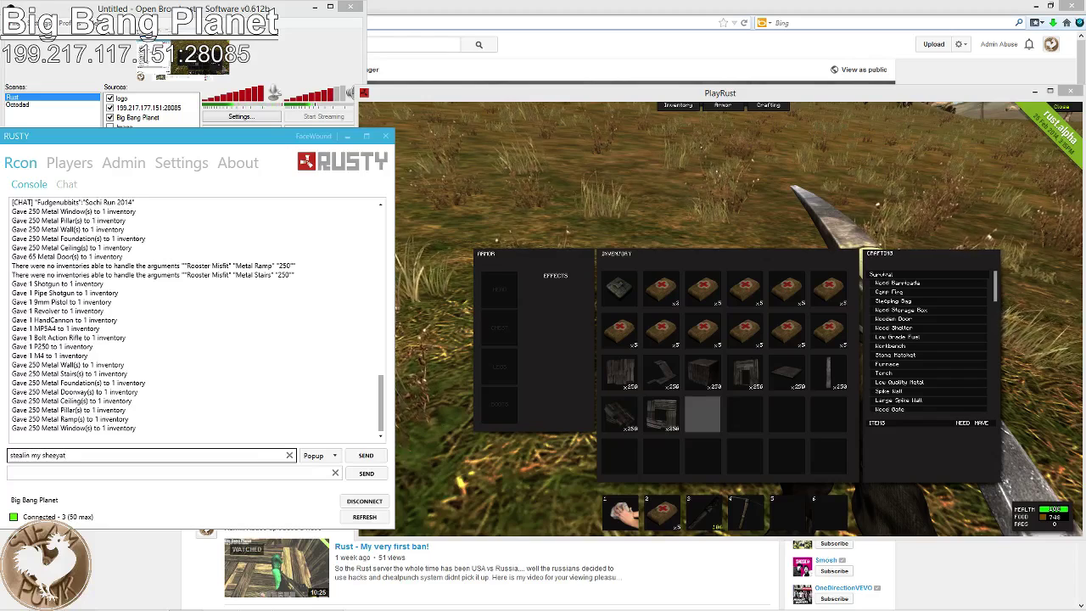
click(373, 455)
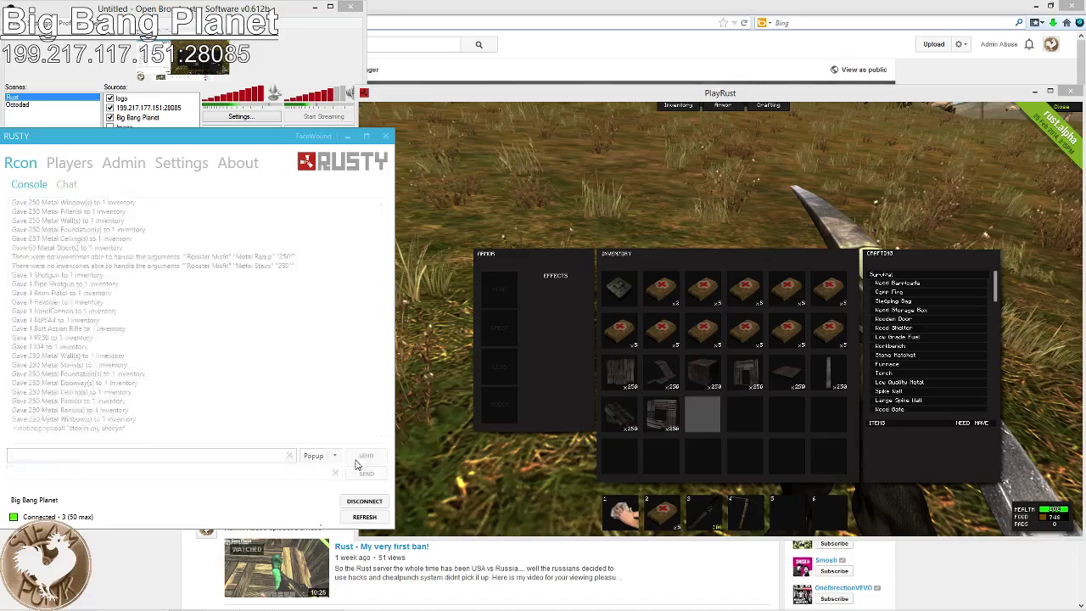
Switch to the Rust game to view the popup message, close the inventory and open the game's main menu
click(440, 409)
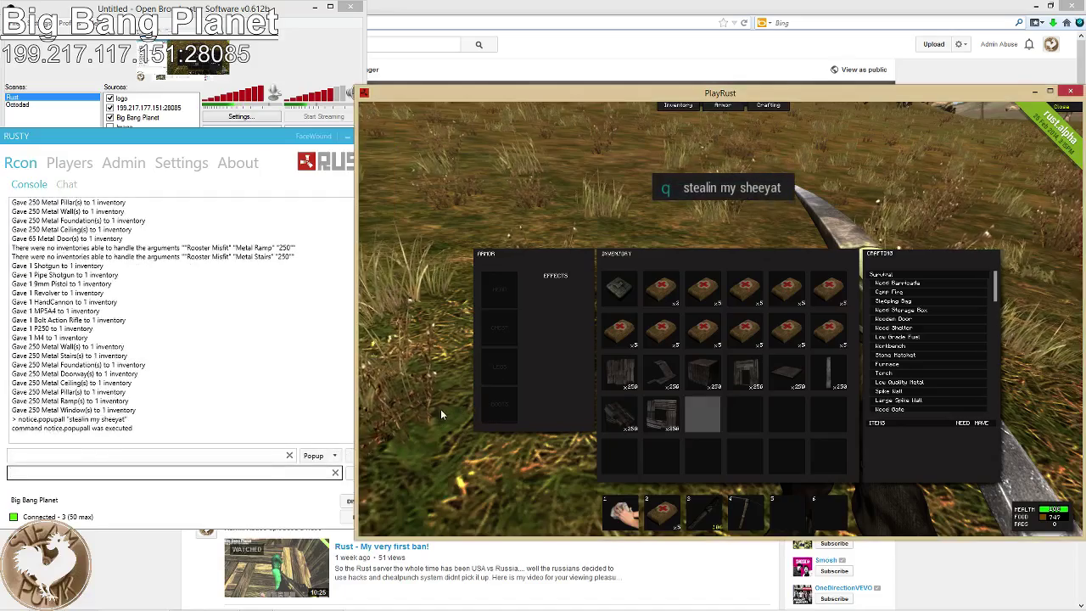
key(Tab)
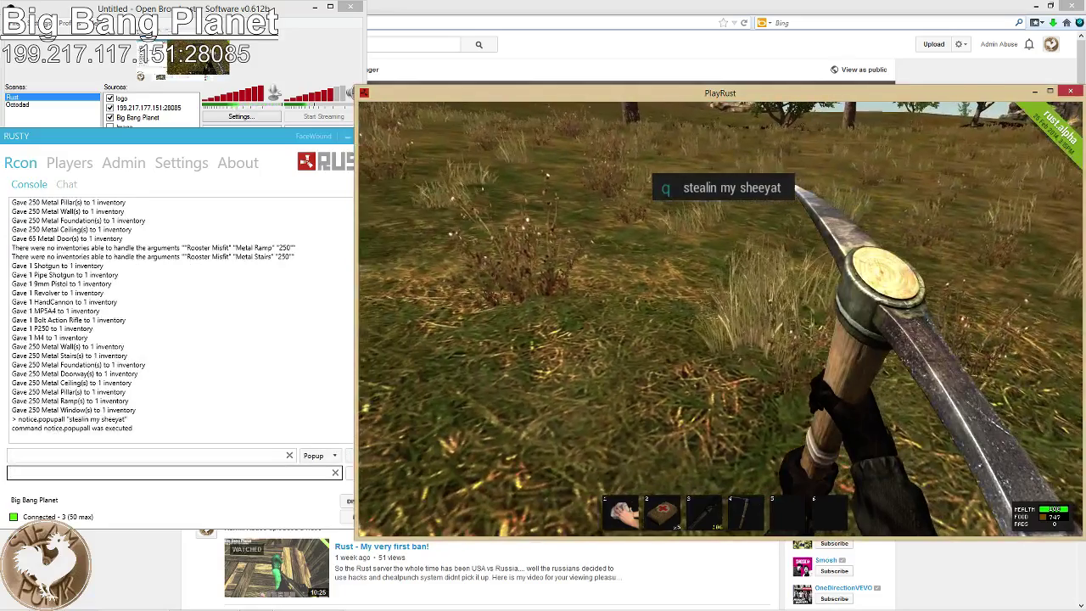
key(Escape)
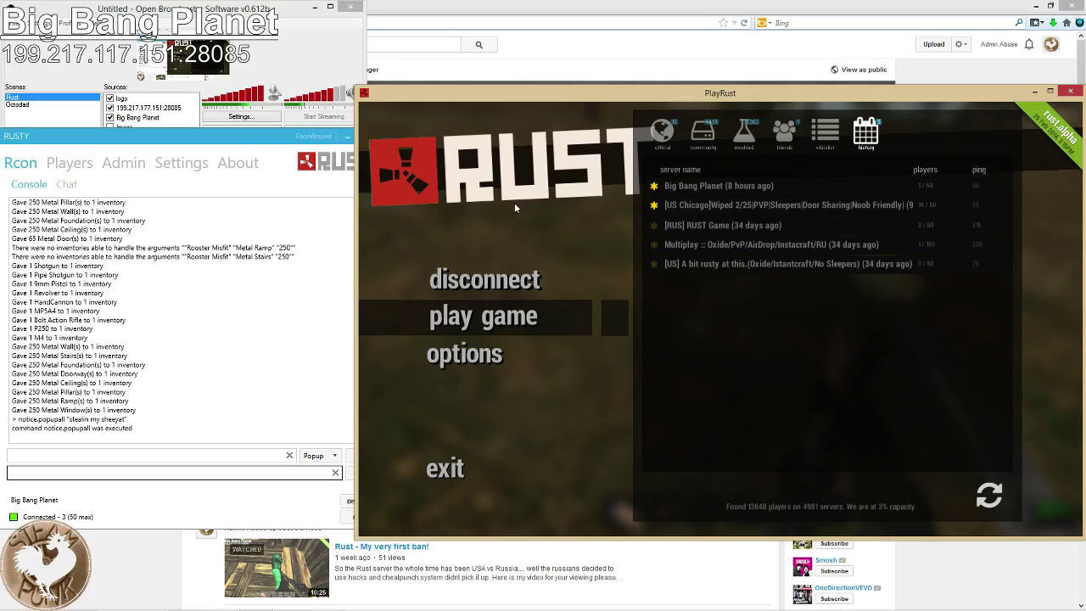
Return to RUSTY and show the list of connected players
click(247, 146)
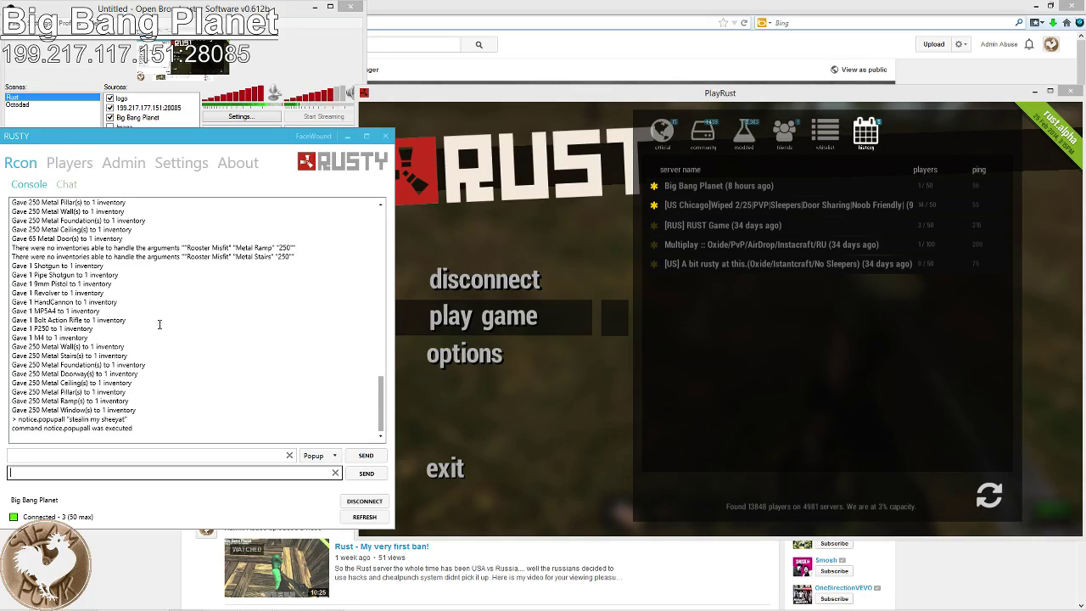
click(77, 170)
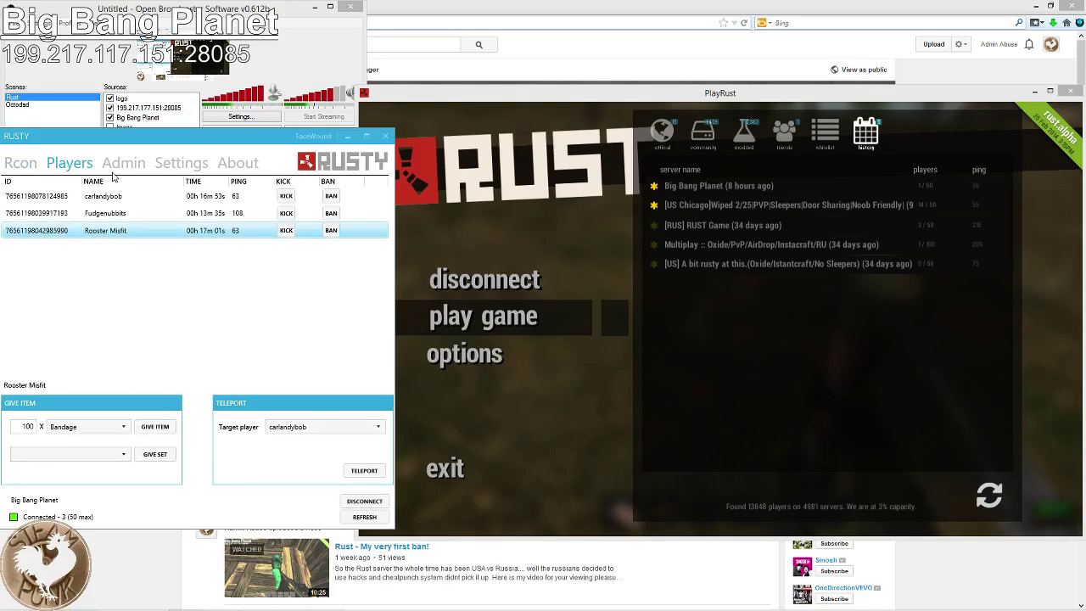